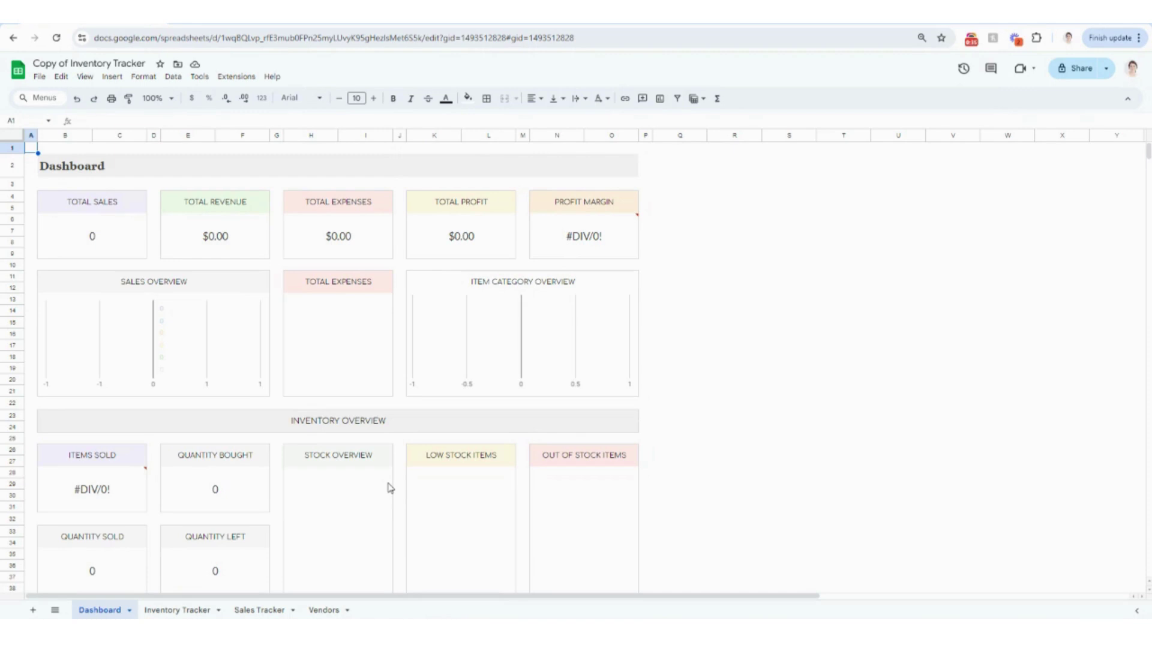
- Scroll through the tracker and switch to the Vendors sheet
{"action": "scroll", "coordinate": [389, 486], "scroll_direction": "down", "scroll_amount": 2}
{"action": "scroll", "coordinate": [382, 506], "scroll_direction": "up", "scroll_amount": 2}
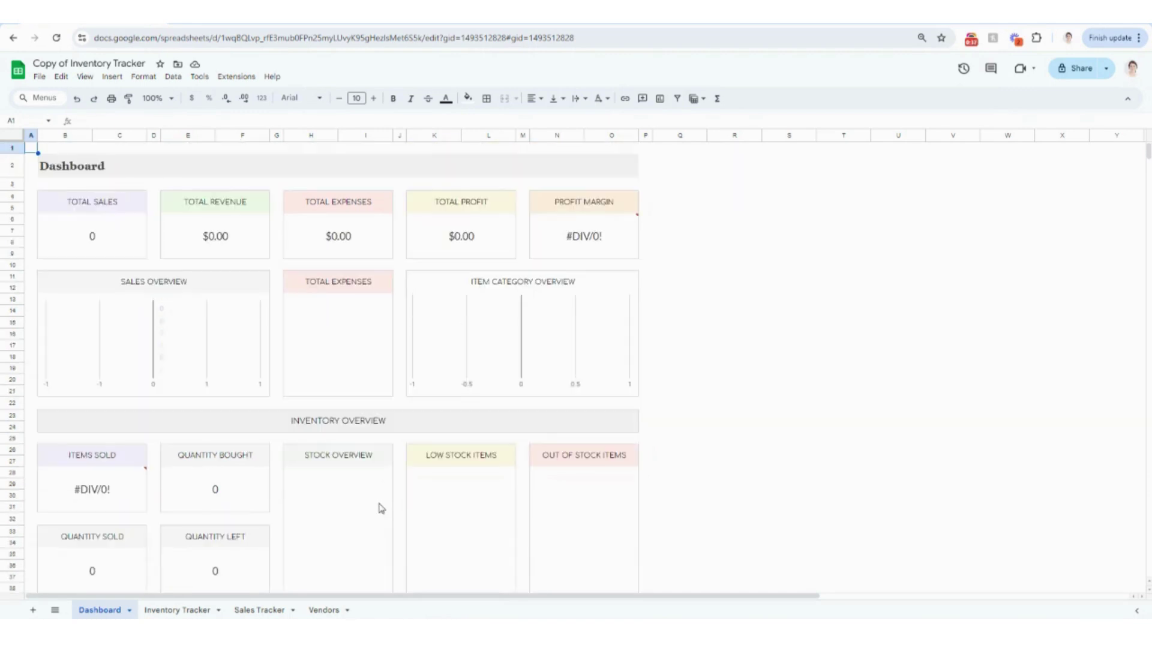
{"action": "left_click", "coordinate": [326, 610]}
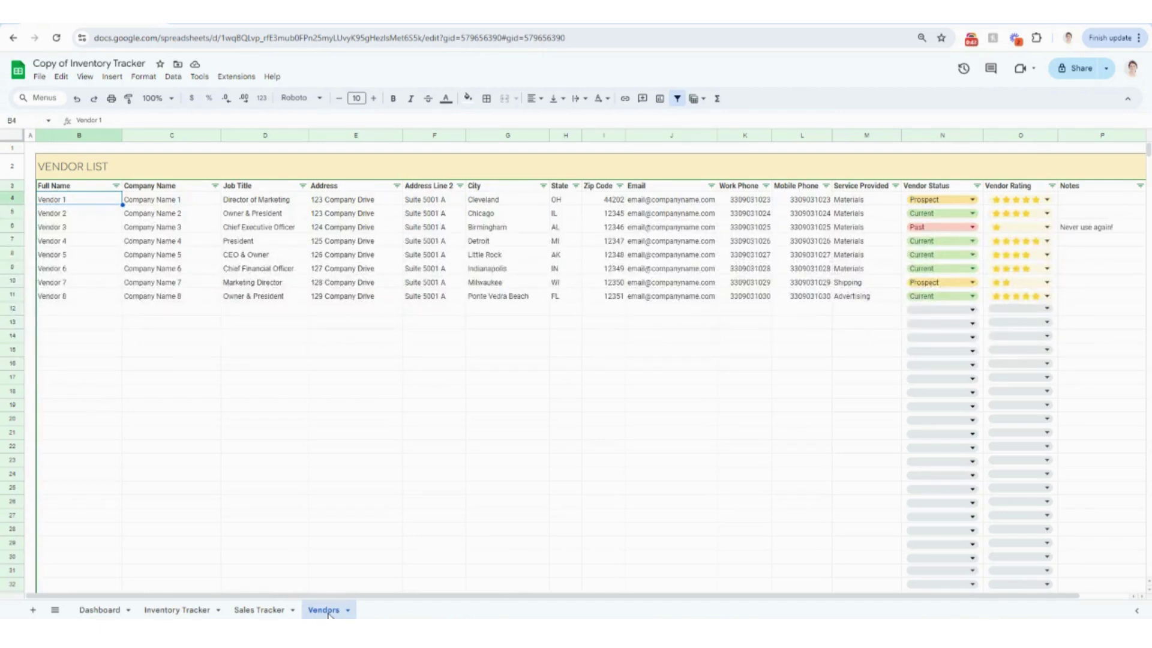
{"action": "left_click", "coordinate": [248, 354]}
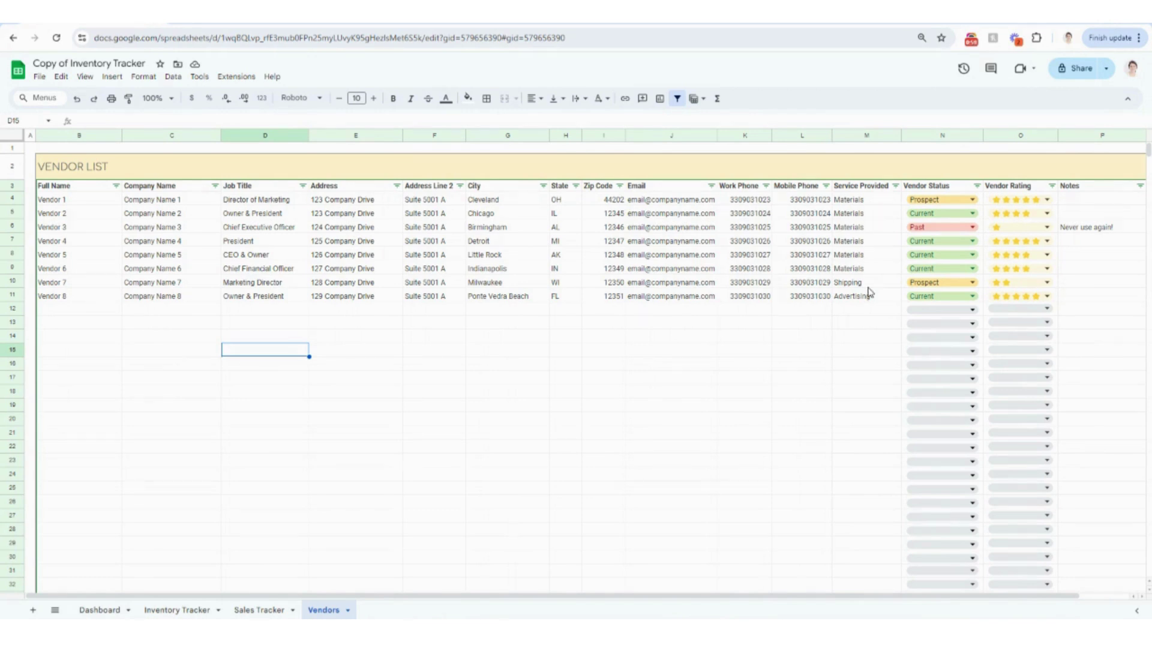
- Inspect the first vendor's status and star-rating dropdowns and its 'Never use again!' note without changing them
{"action": "left_click", "coordinate": [972, 199]}
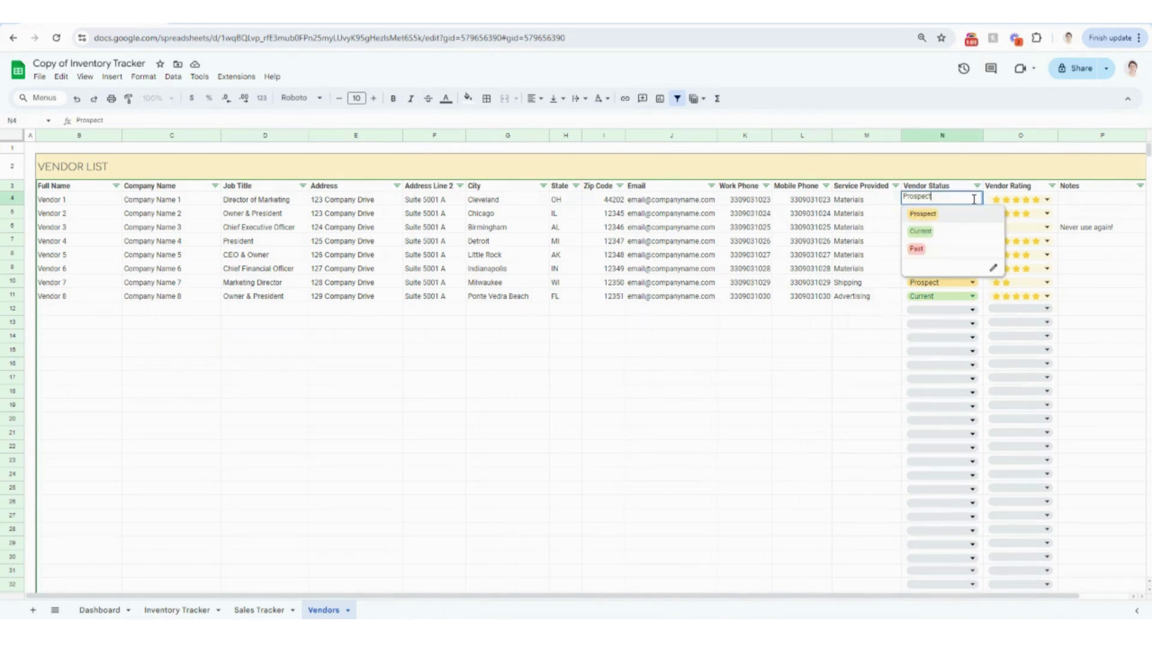
{"action": "left_click", "coordinate": [891, 300]}
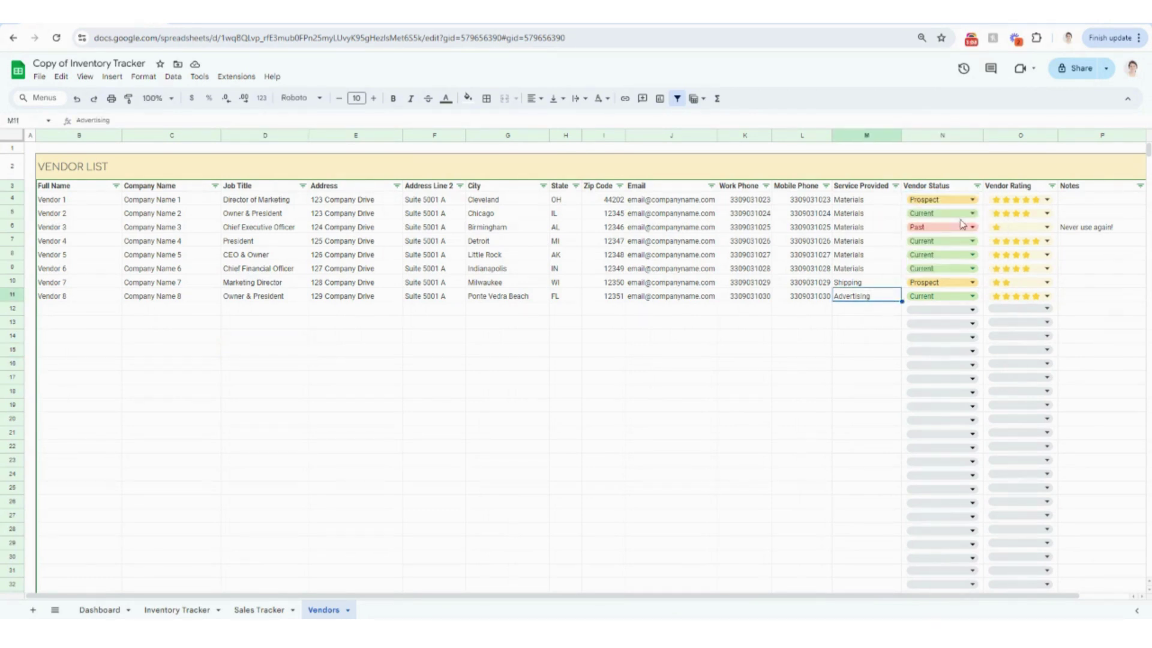
{"action": "left_click", "coordinate": [1049, 200]}
{"action": "left_click", "coordinate": [1081, 198]}
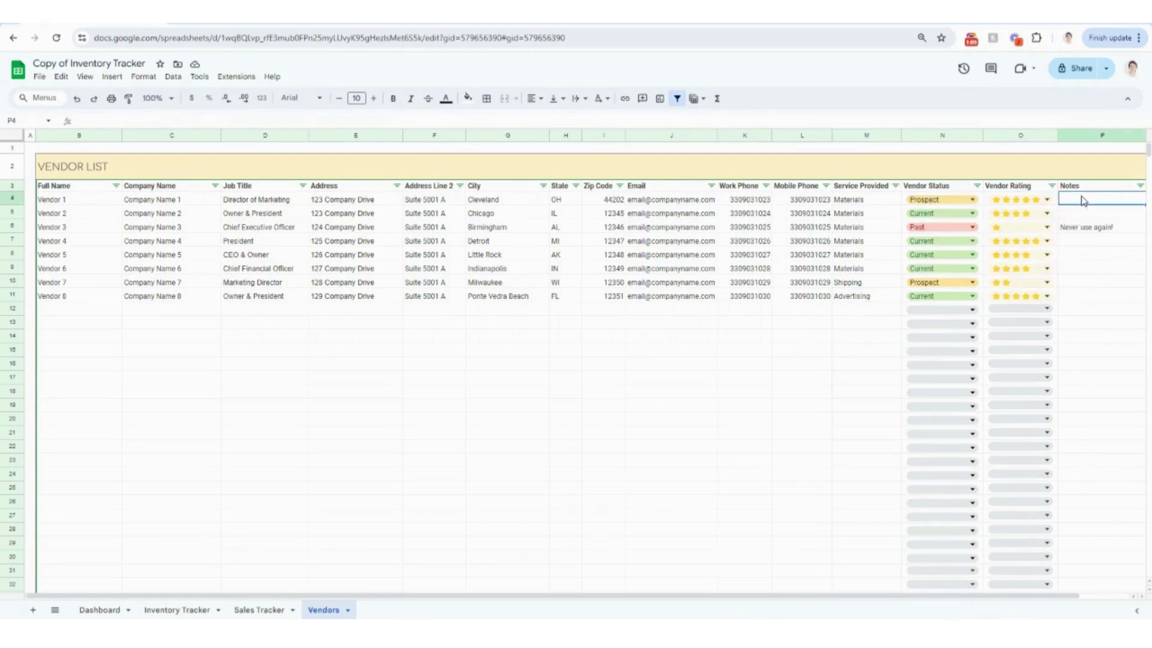
{"action": "left_click", "coordinate": [1082, 228]}
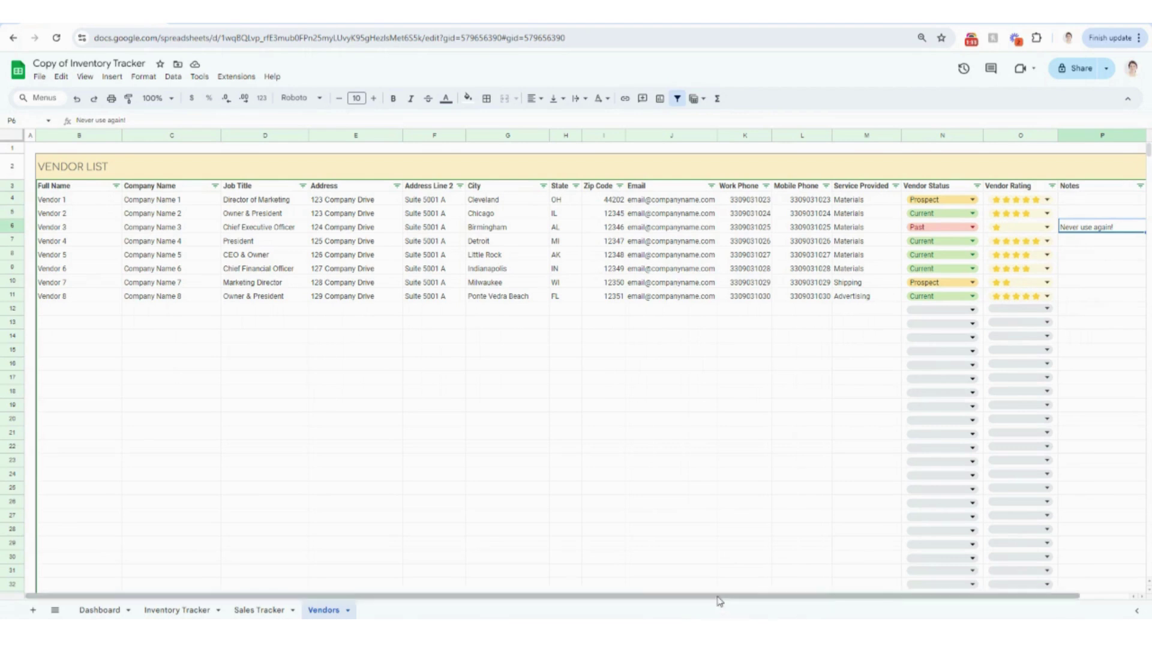
{"action": "mouse_move", "coordinate": [718, 601]}
{"action": "left_mouse_down"}
{"action": "mouse_move", "coordinate": [768, 603]}
{"action": "mouse_move", "coordinate": [711, 600]}
{"action": "left_mouse_up"}
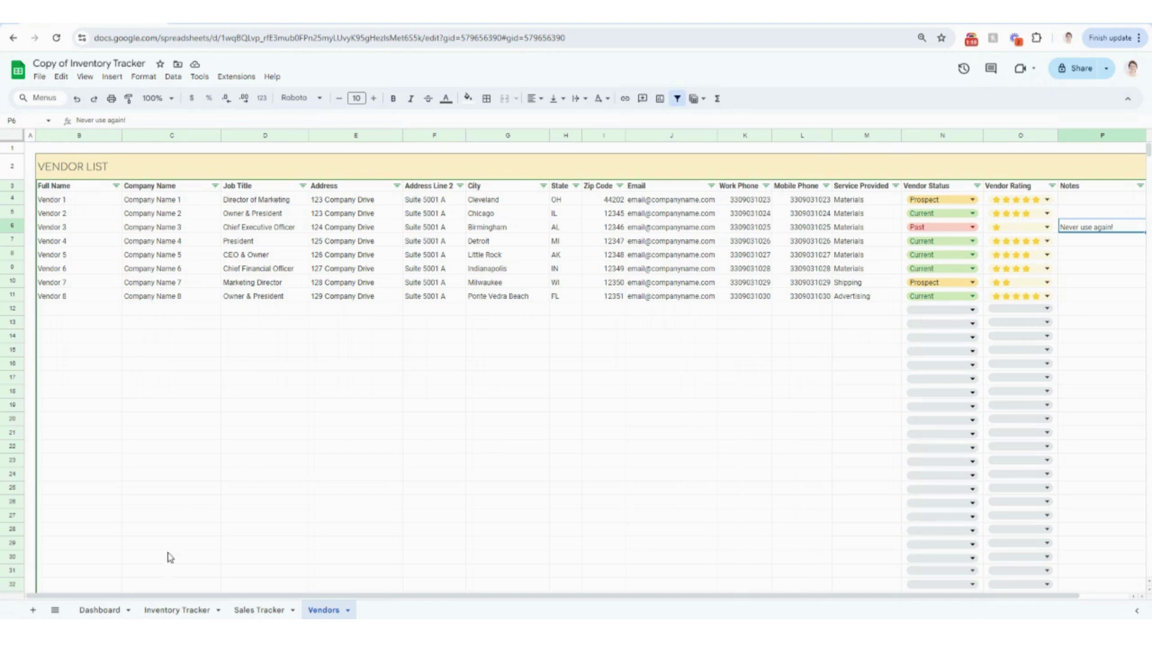
- On the Inventory Tracker sheet, enter Item Name 1 through Item Name 4 in B5:B8
{"action": "left_click", "coordinate": [168, 611]}
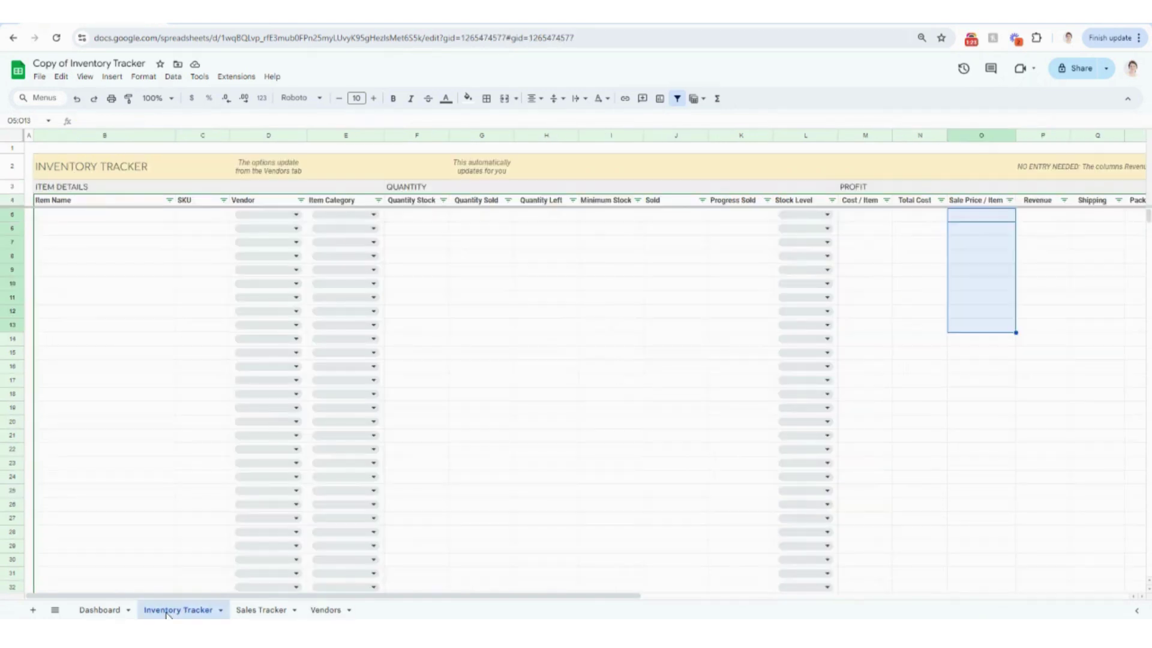
{"action": "left_click", "coordinate": [87, 221]}
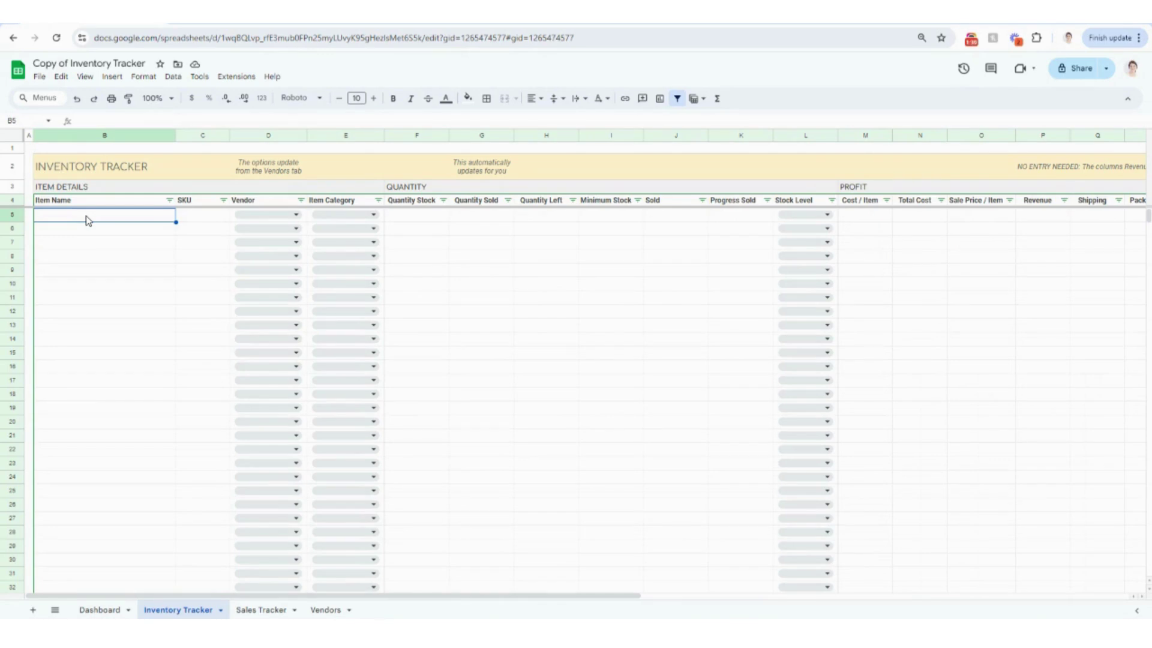
{"action": "type", "text": "Item Name 1"}
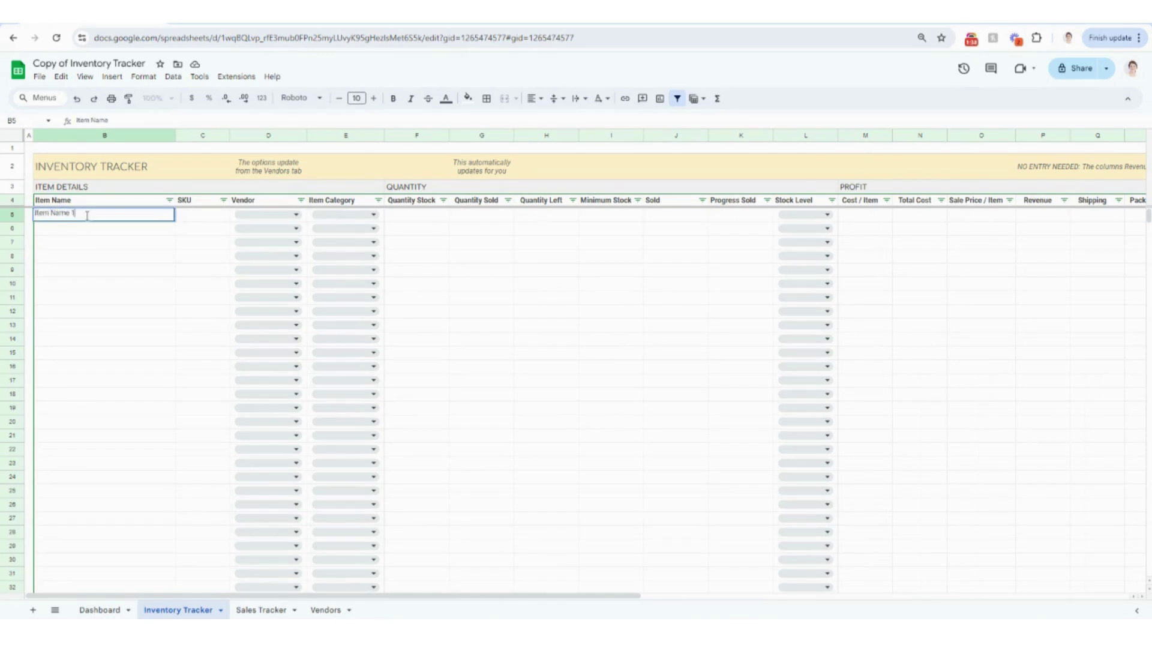
{"action": "key", "text": "Return"}
{"action": "type", "text": "Item Name 2"}
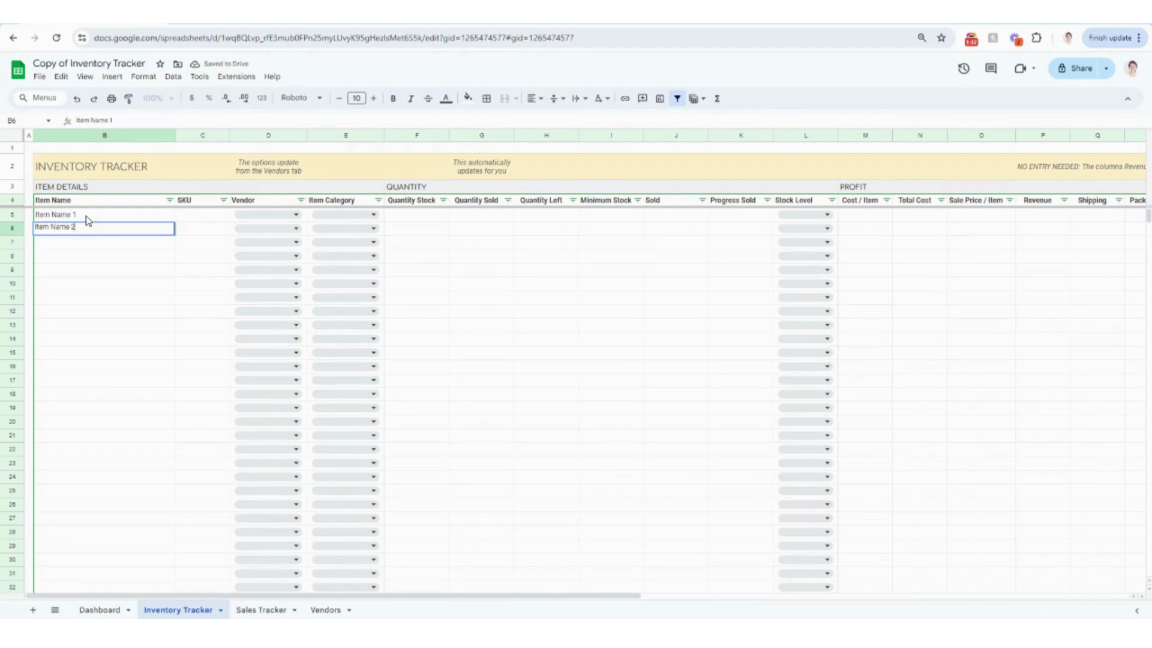
{"action": "key", "text": "Return"}
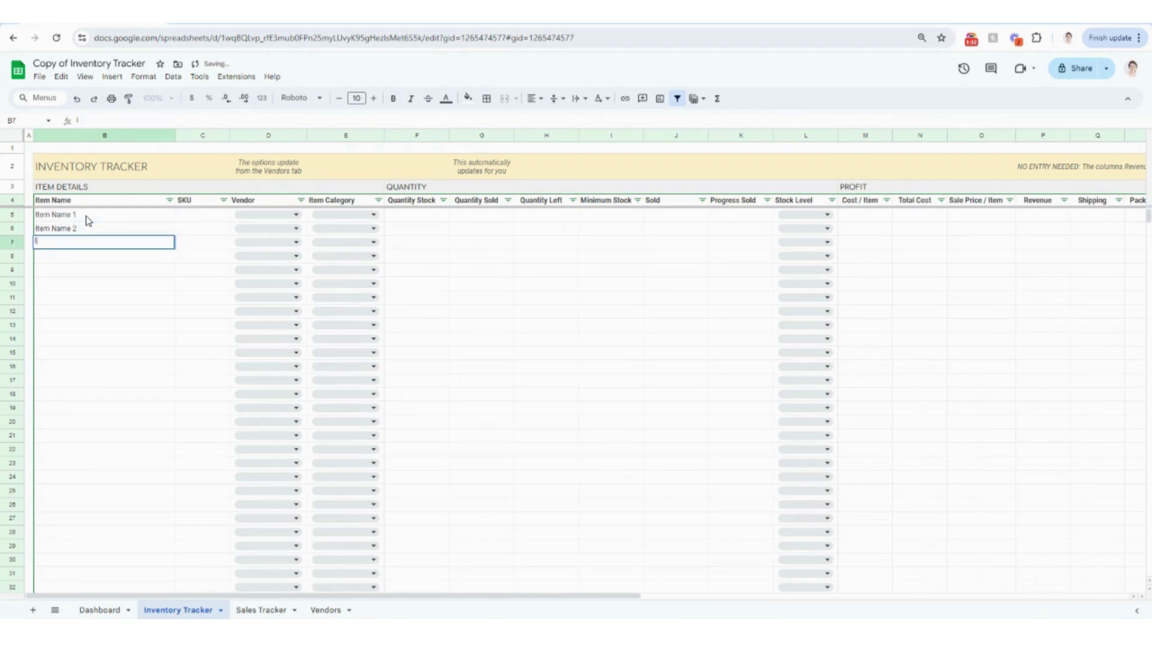
{"action": "type", "text": "Item Name 3"}
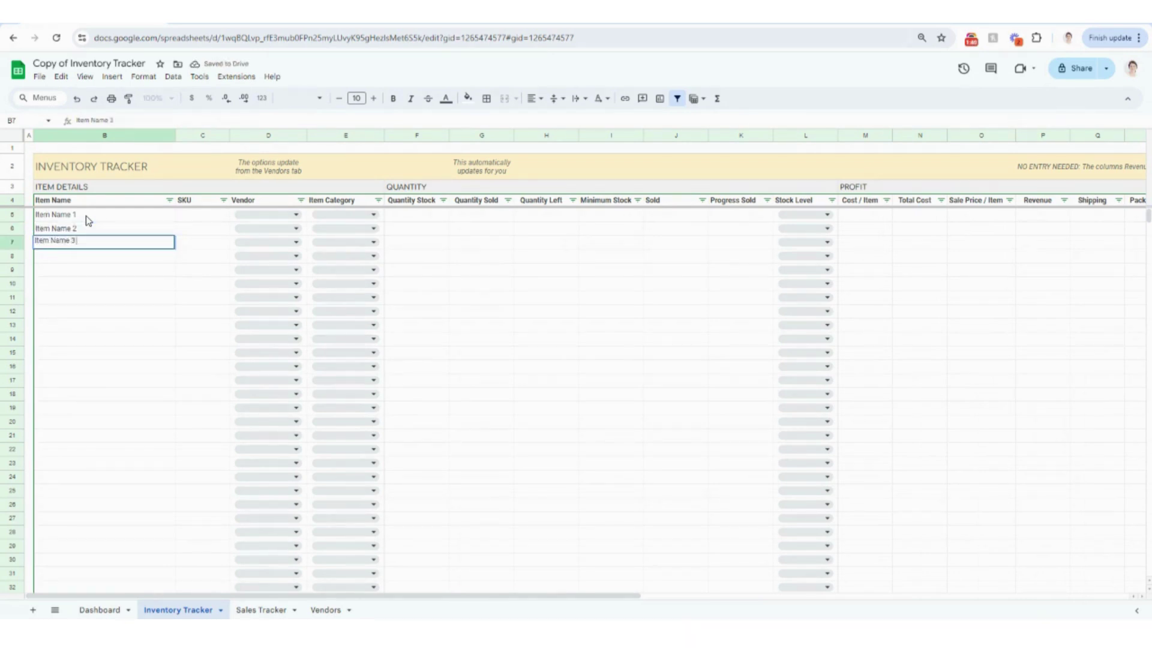
{"action": "key", "text": "Return"}
{"action": "type", "text": "Item "}
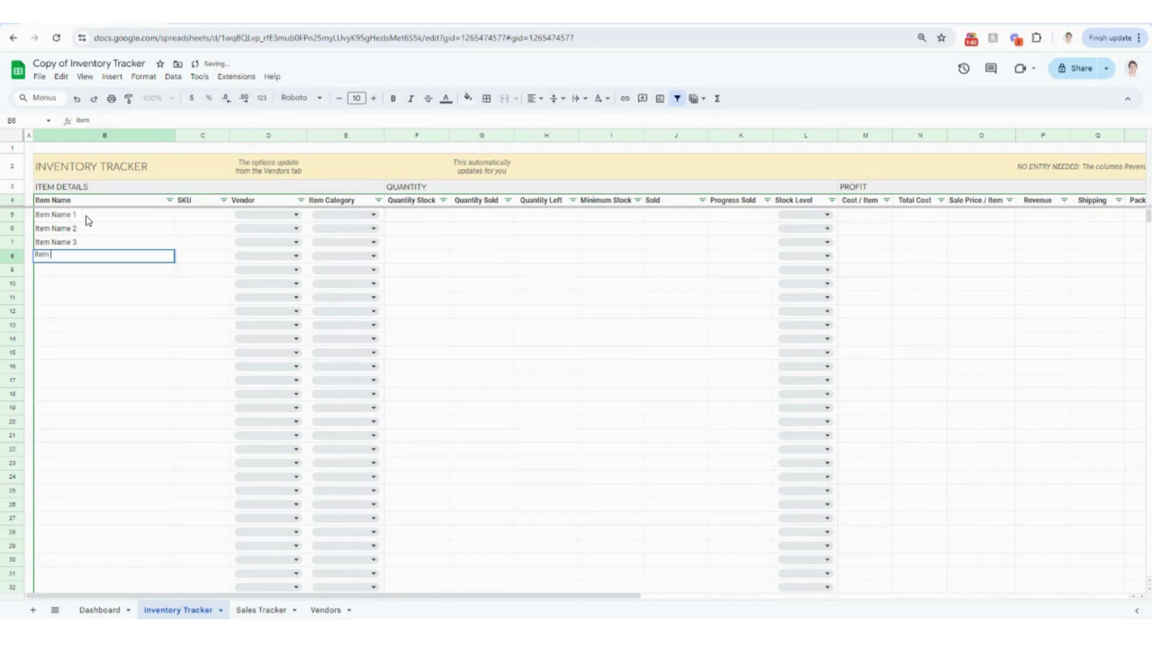
{"action": "type", "text": "Name 4"}
- Enter SKU 123 for the first three items in C5:C7
{"action": "left_click", "coordinate": [193, 216]}
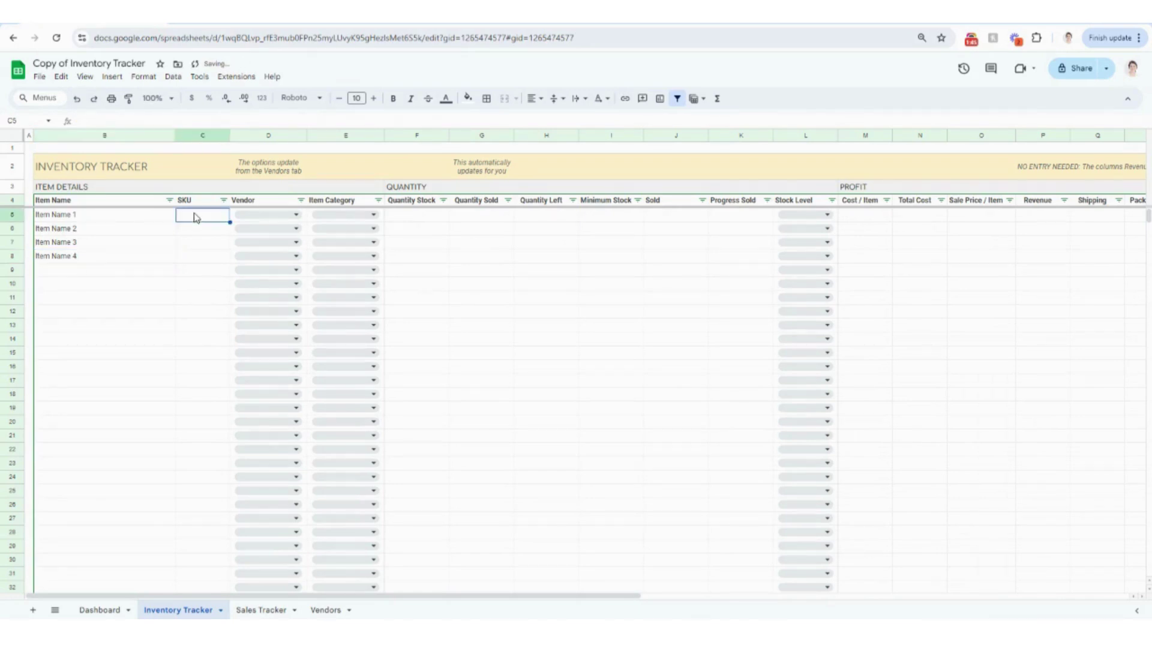
{"action": "type", "text": "123"}
{"action": "key", "text": "Return"}
{"action": "type", "text": "123"}
{"action": "key", "text": "Return"}
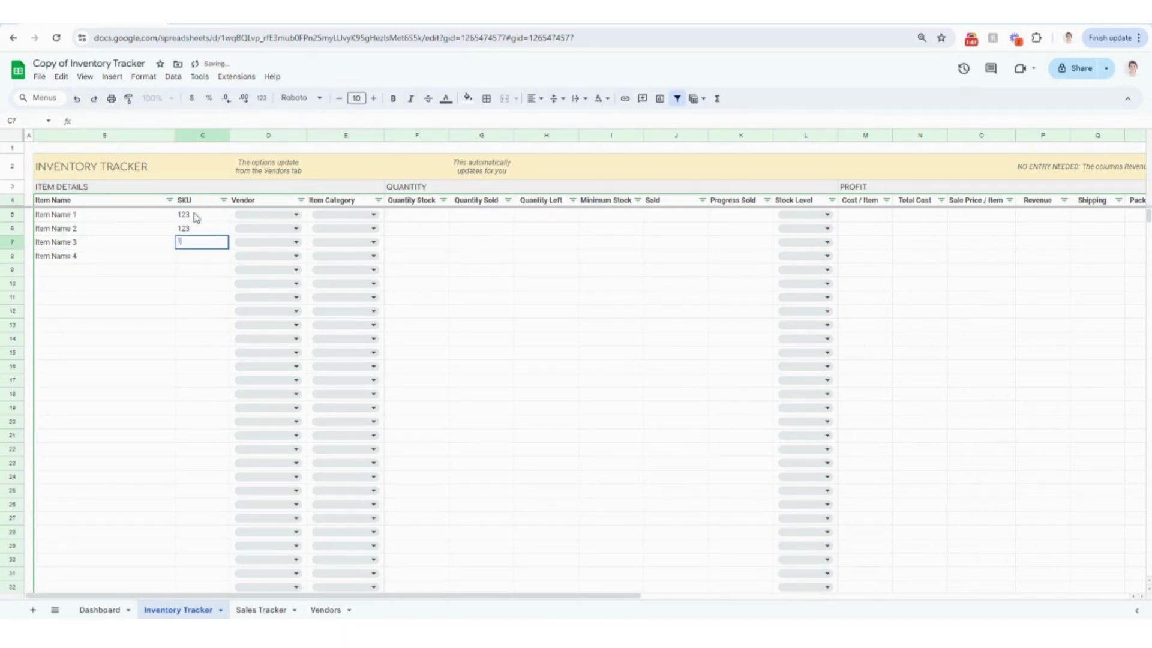
{"action": "type", "text": "123"}
{"action": "key", "text": "Return"}
- Finish the fourth SKU 123 and assign Vendor 1, Vendor 2 and Vendor 3 to the first three items
{"action": "type", "text": "123"}
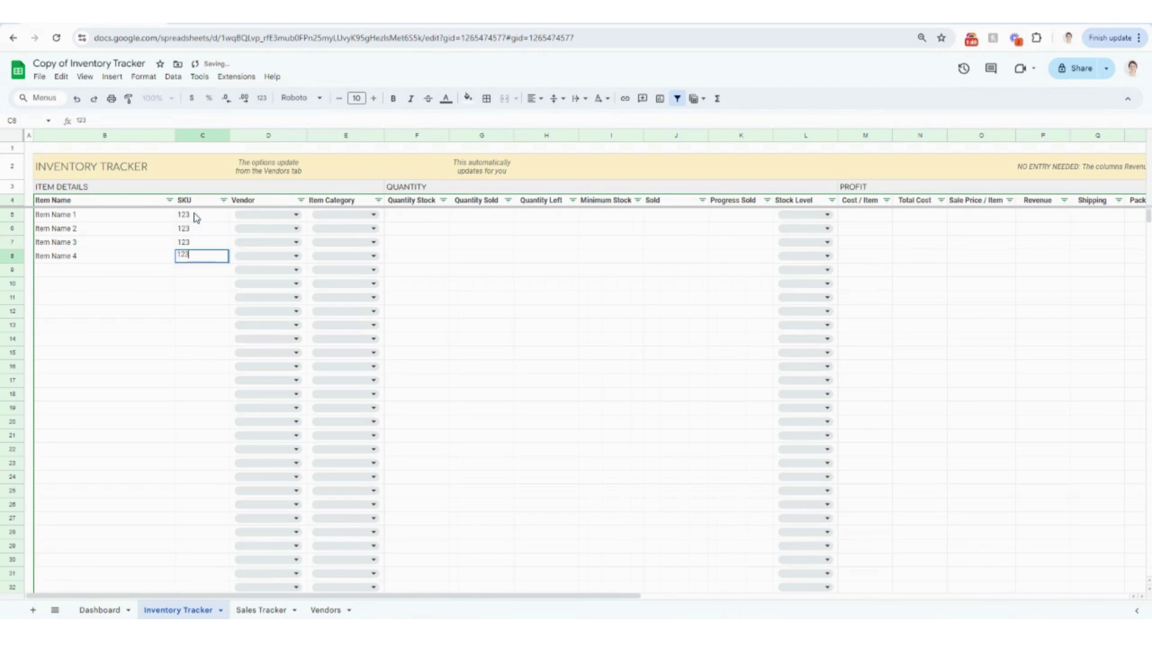
{"action": "left_click", "coordinate": [268, 215]}
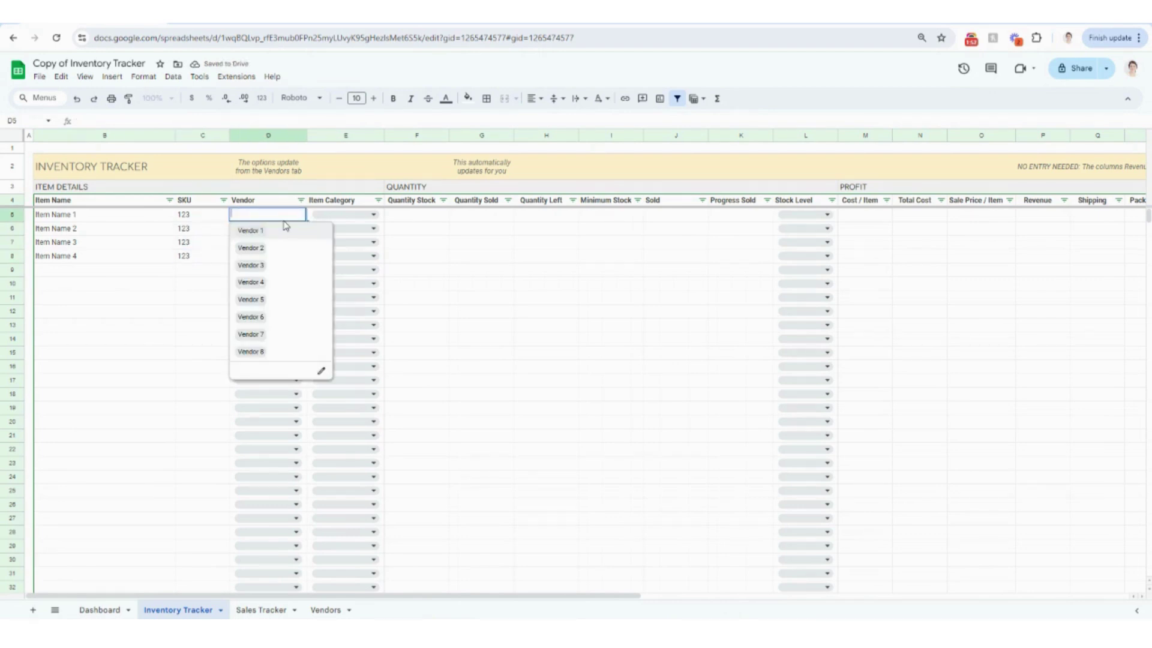
{"action": "left_click", "coordinate": [279, 232]}
{"action": "left_click", "coordinate": [279, 234]}
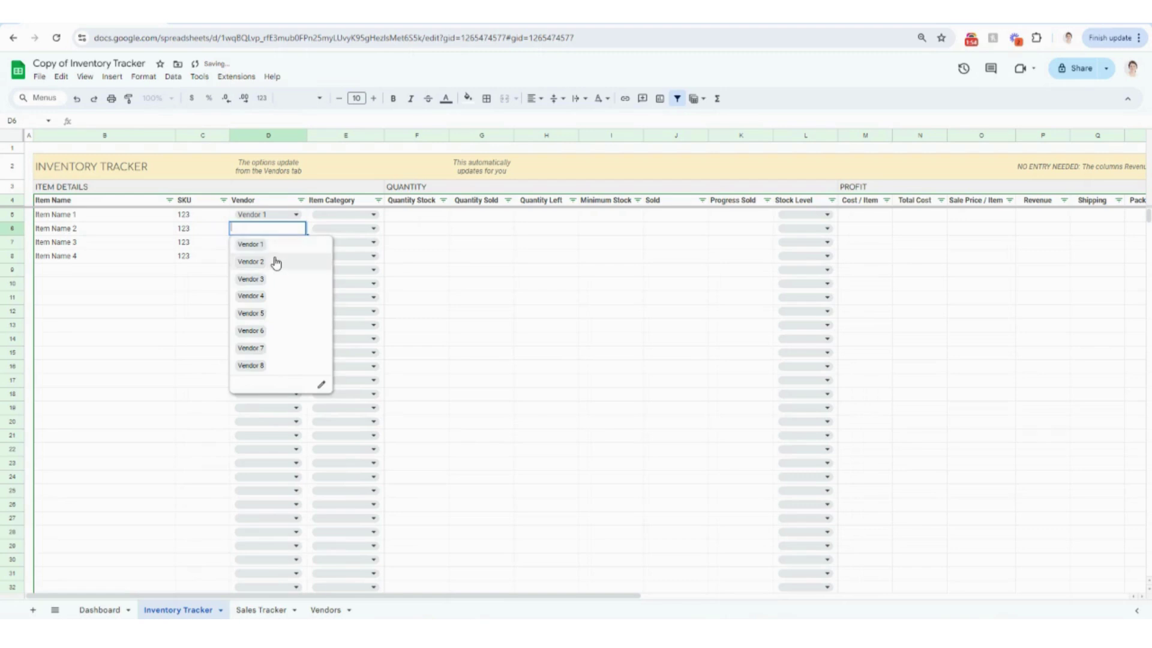
{"action": "left_click", "coordinate": [276, 261]}
{"action": "left_click", "coordinate": [276, 246]}
{"action": "left_click", "coordinate": [278, 292]}
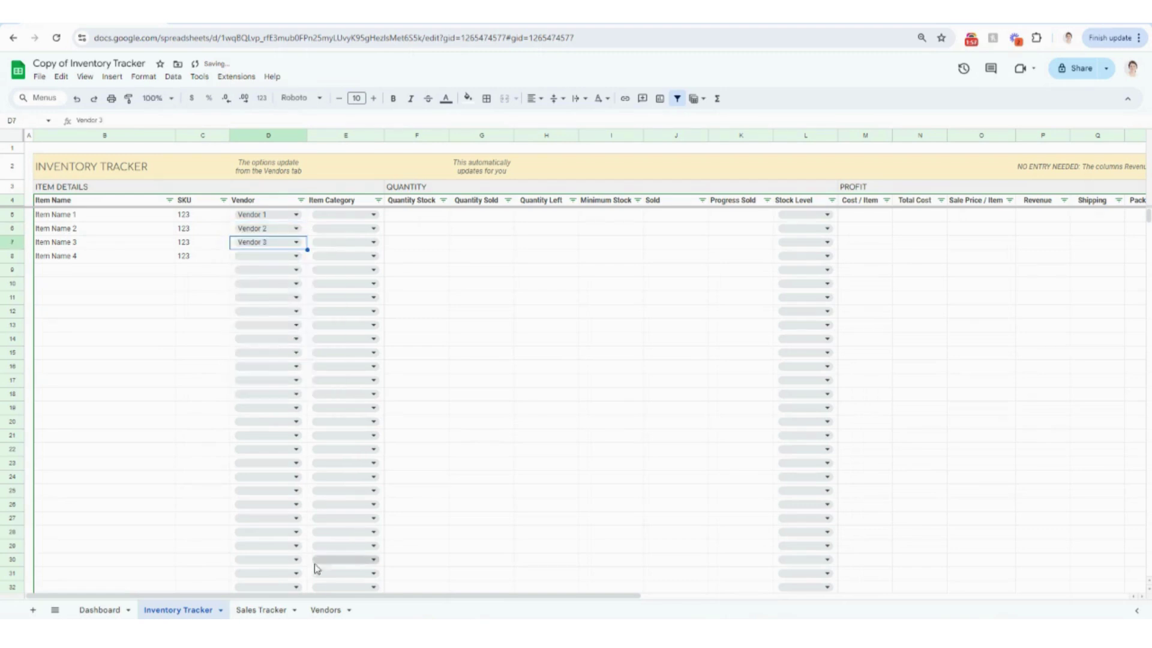
- On the Vendors sheet, rename Vendor 1 to Vendor 100
{"action": "left_click", "coordinate": [325, 610]}
{"action": "left_click", "coordinate": [72, 198]}
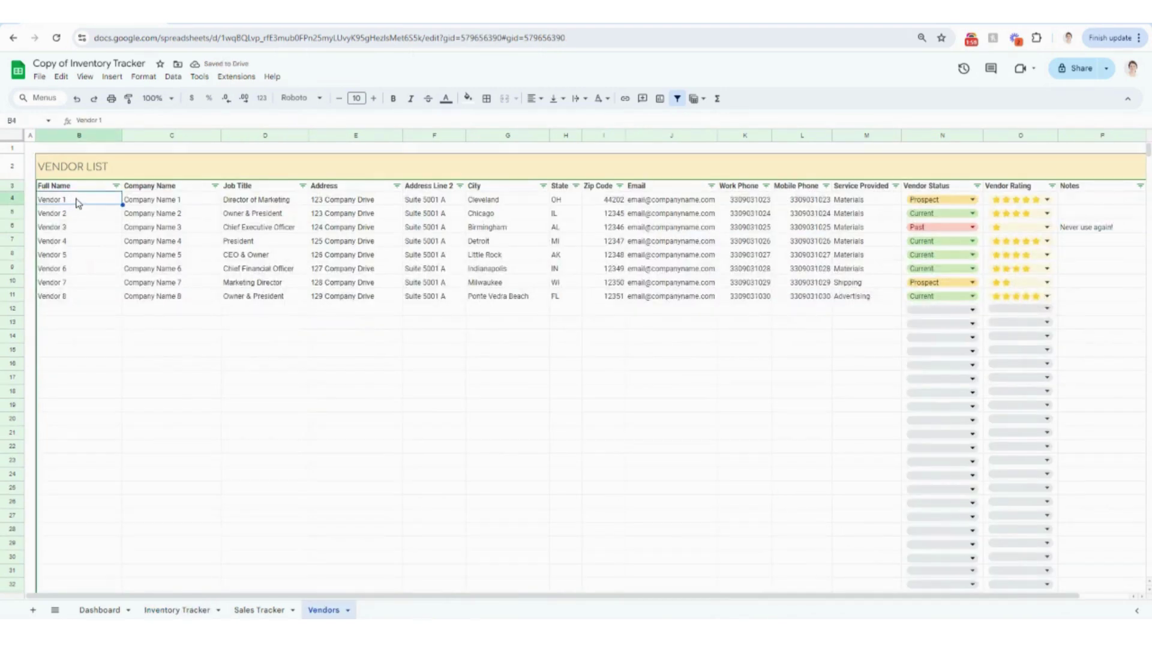
{"action": "double_click", "coordinate": [78, 198]}
{"action": "type", "text": "00"}
{"action": "key", "text": "Return"}
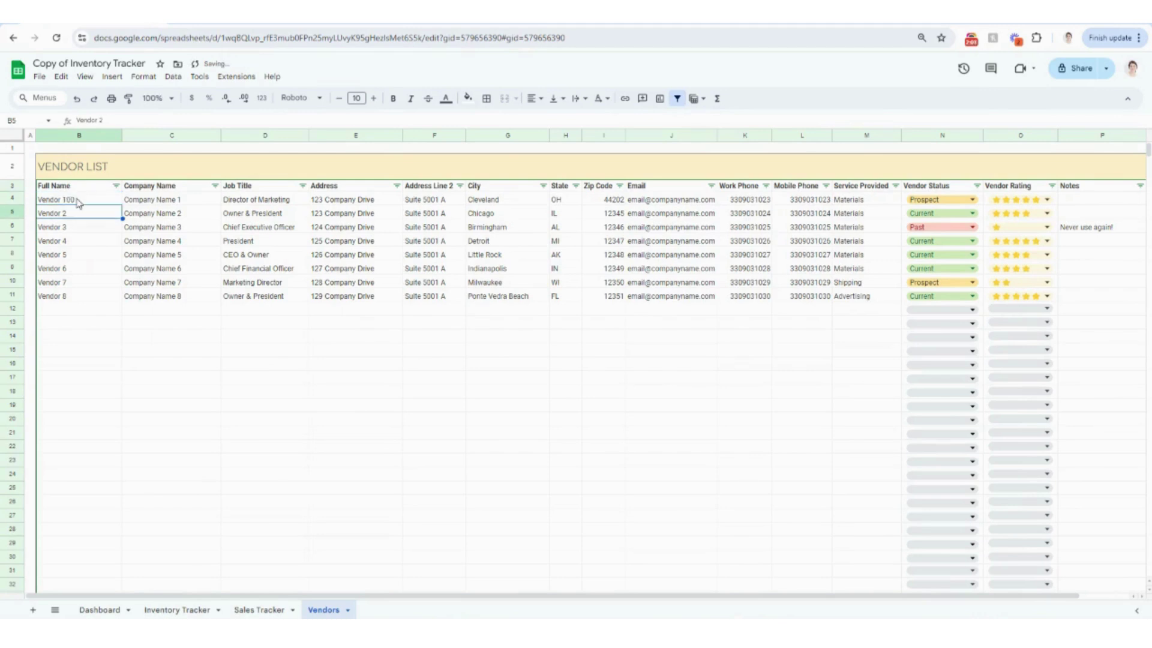
- Back on Inventory Tracker, set Item Name 1's vendor to Vendor 100 and Item Name 4's to Vendor 3
{"action": "left_click", "coordinate": [177, 609]}
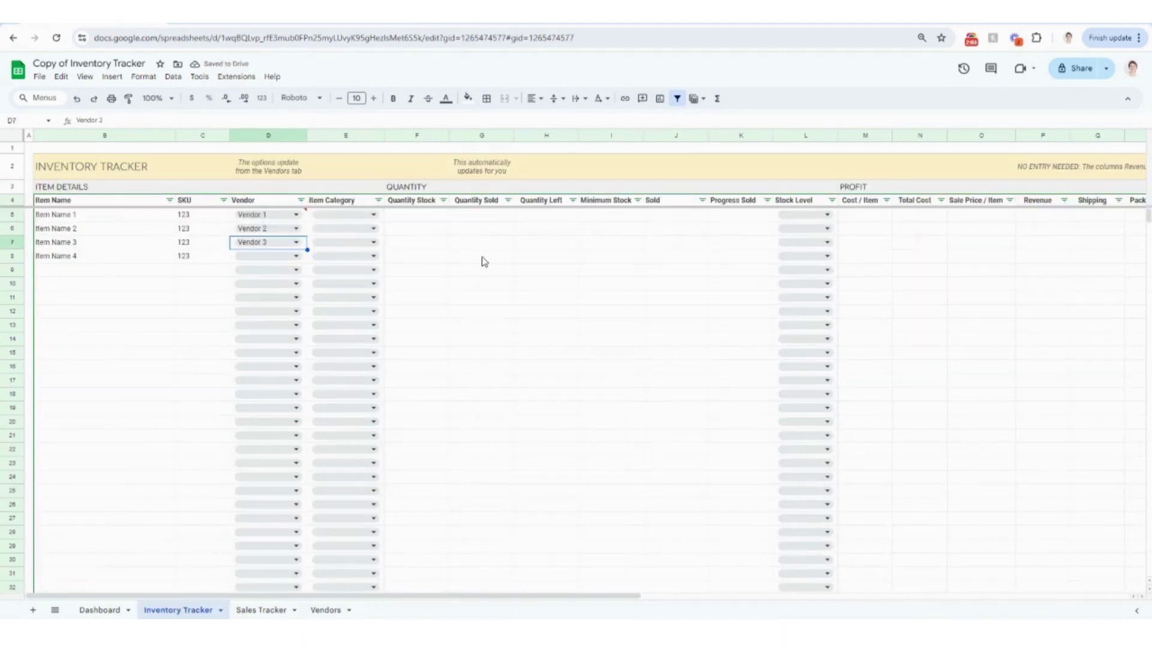
{"action": "left_click", "coordinate": [295, 217]}
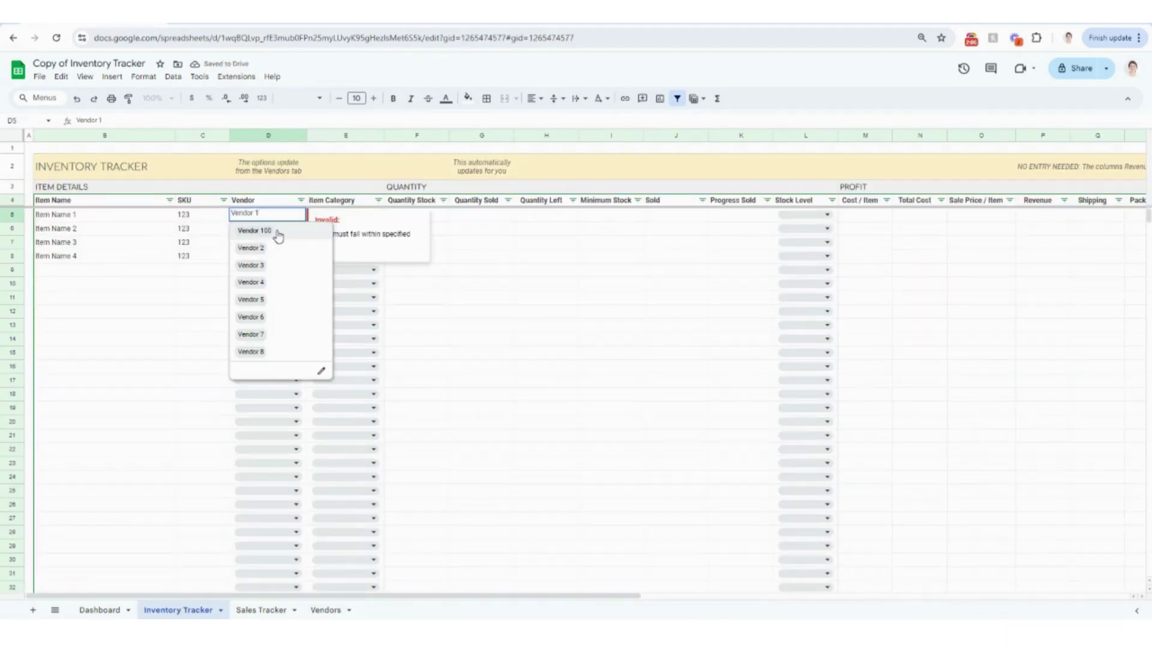
{"action": "left_click", "coordinate": [278, 230]}
{"action": "left_click", "coordinate": [295, 257]}
{"action": "left_click", "coordinate": [288, 299]}
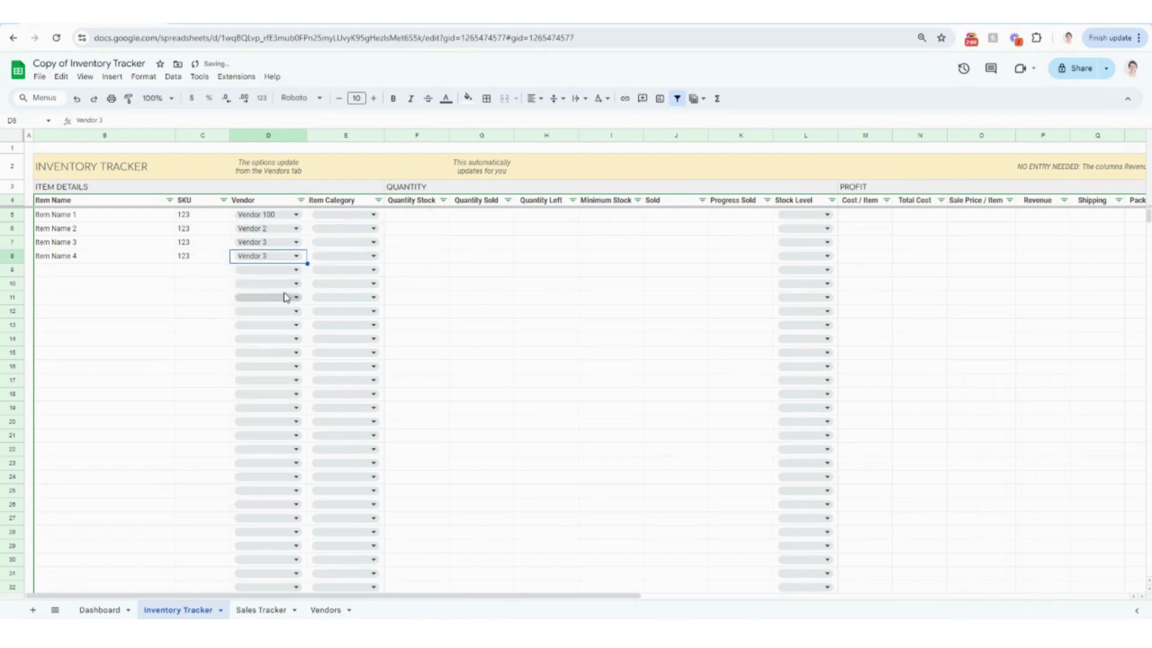
{"action": "left_click", "coordinate": [358, 215]}
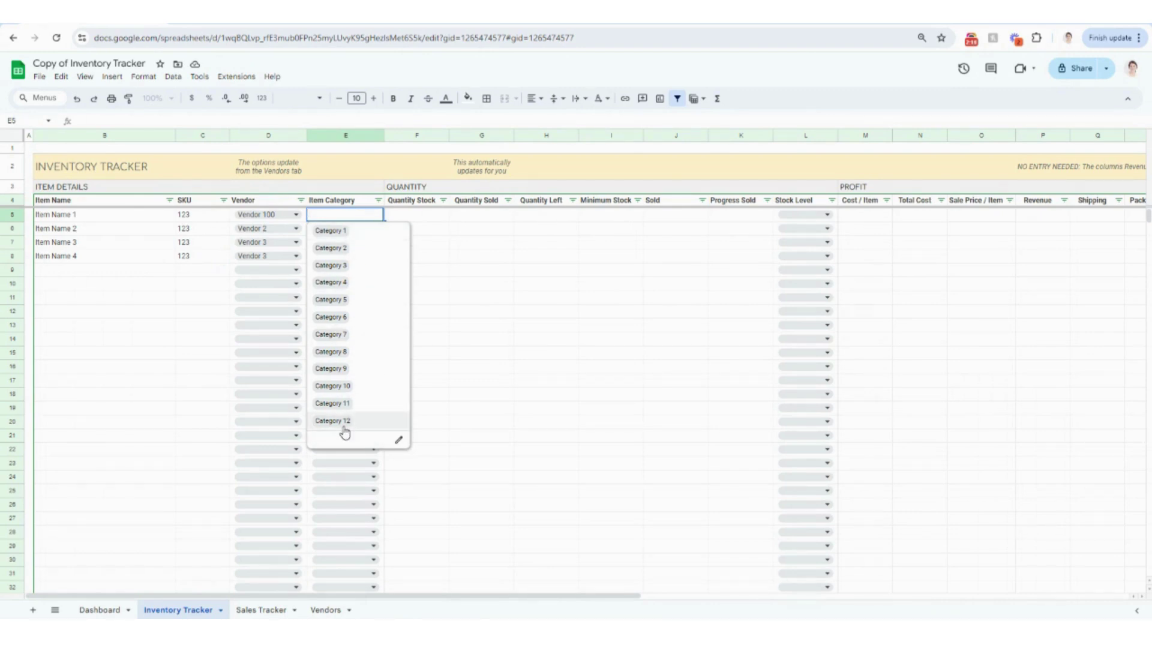
- Edit the Item Category dropdown rule, replacing option 'Category 1' with 'Customized Category 1', and save it
{"action": "left_click", "coordinate": [399, 441]}
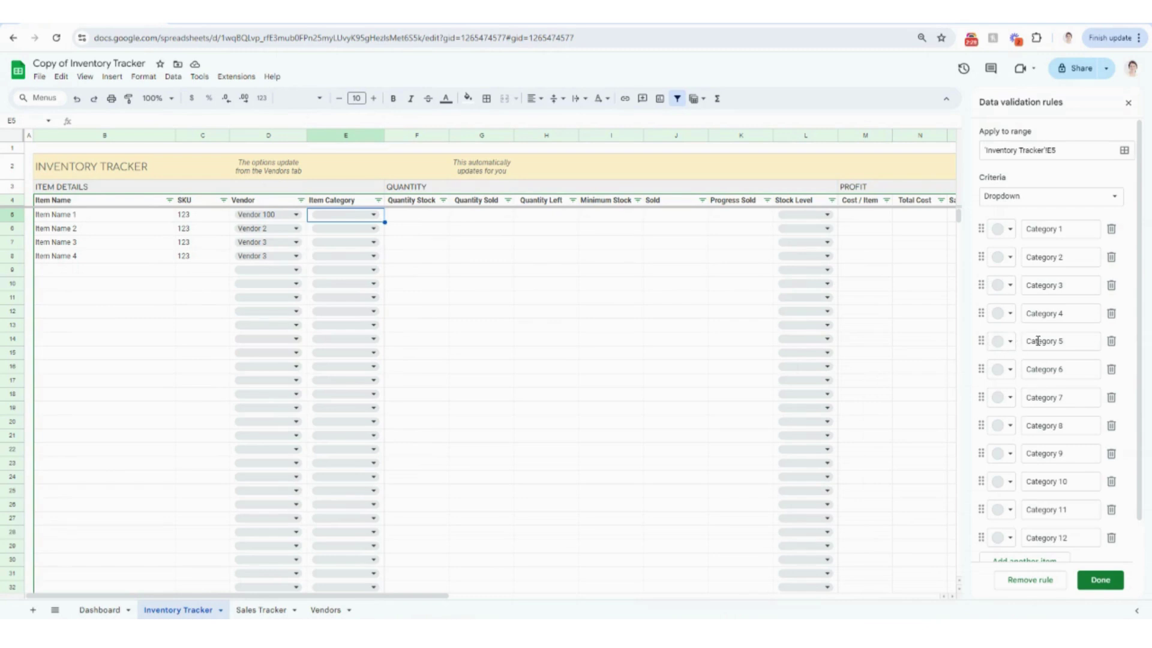
{"action": "left_click_drag", "start_coordinate": [1064, 229], "coordinate": [1024, 230]}
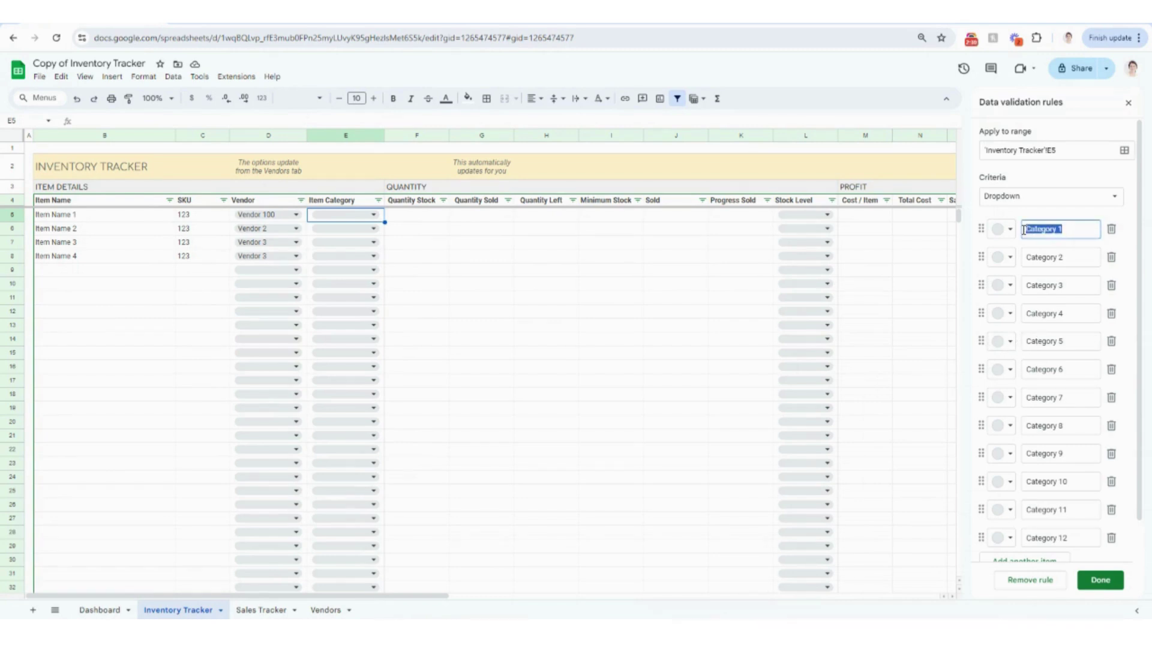
{"action": "type", "text": "Customi"}
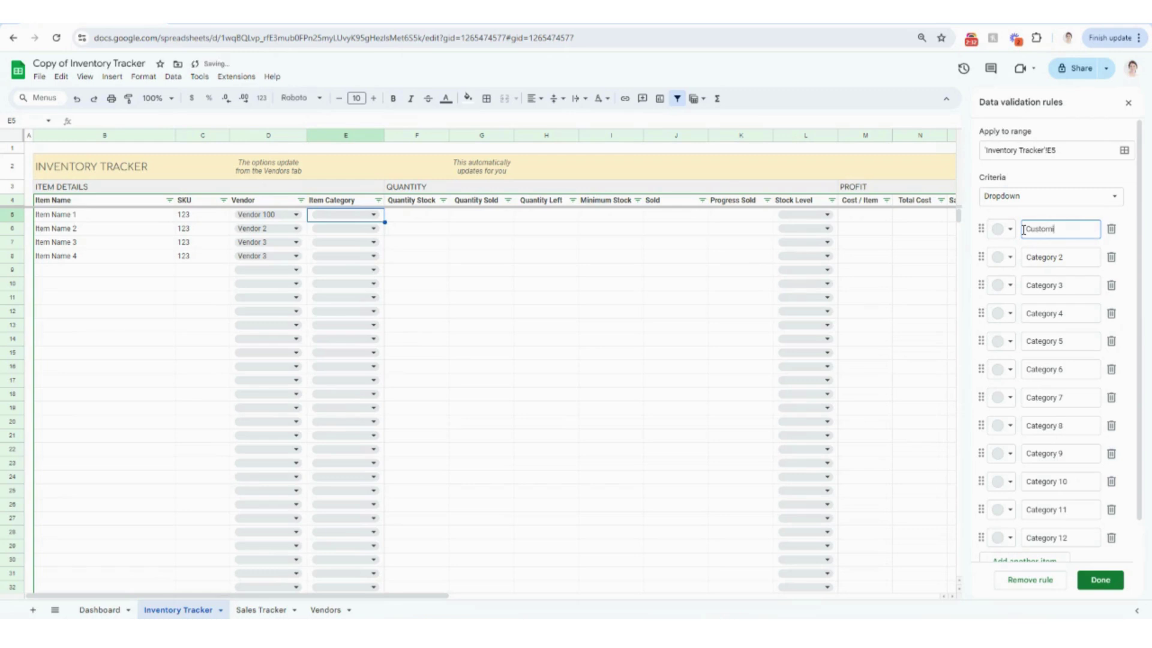
{"action": "type", "text": "zed Category 1"}
{"action": "left_click", "coordinate": [1001, 231]}
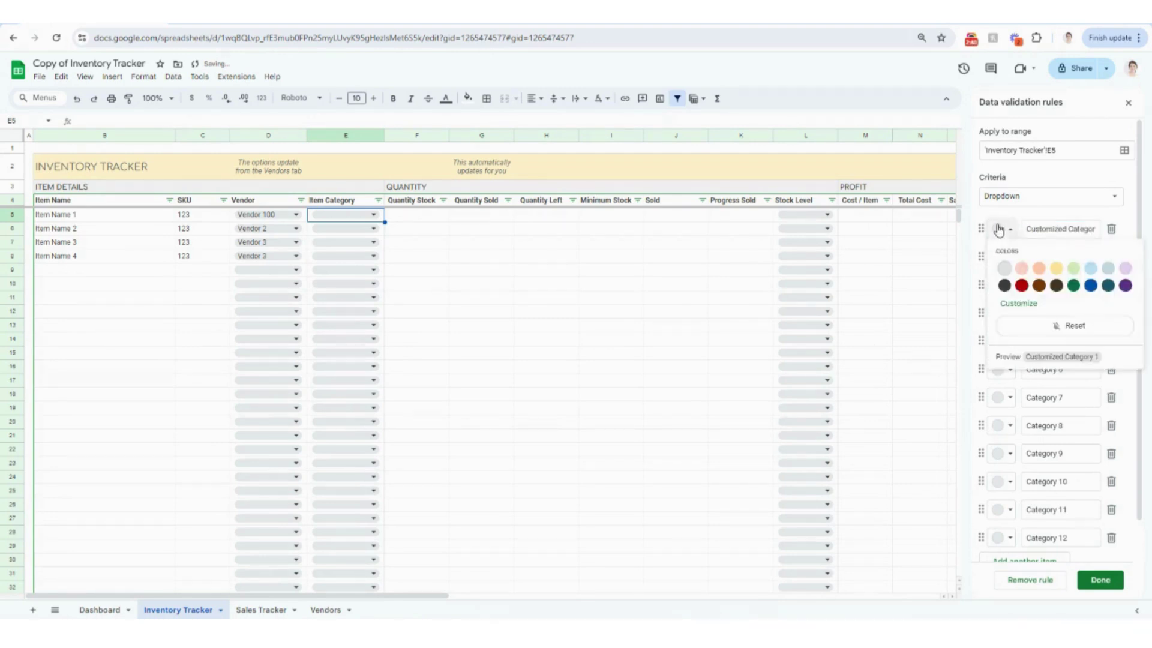
{"action": "left_click", "coordinate": [1044, 237]}
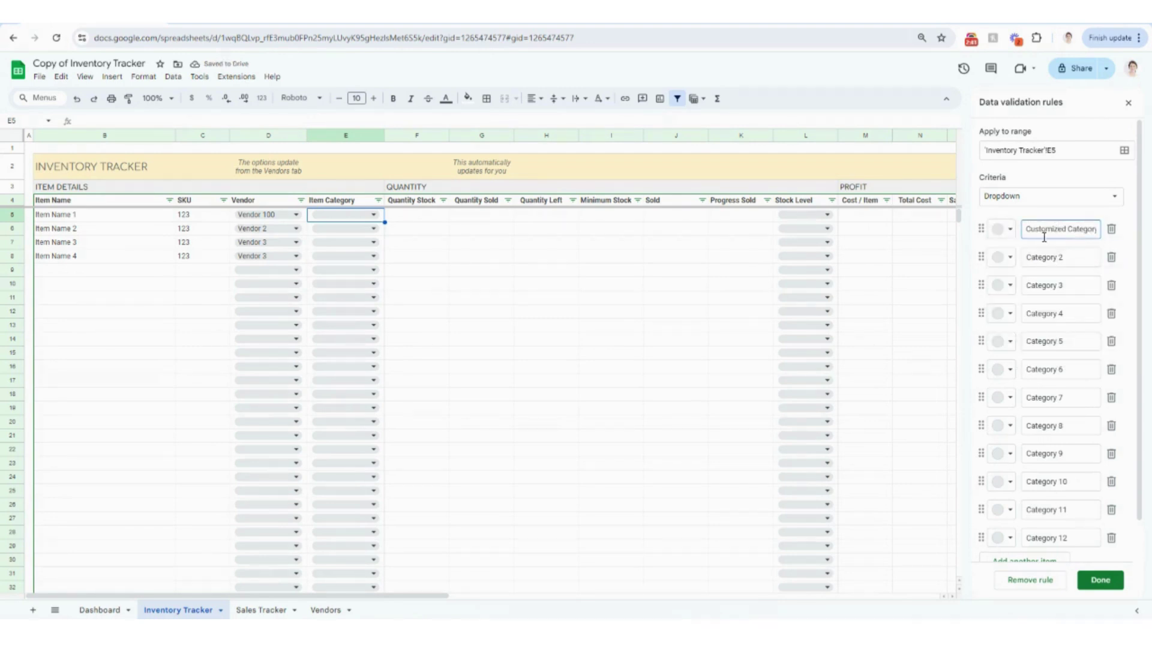
{"action": "left_click", "coordinate": [1100, 582]}
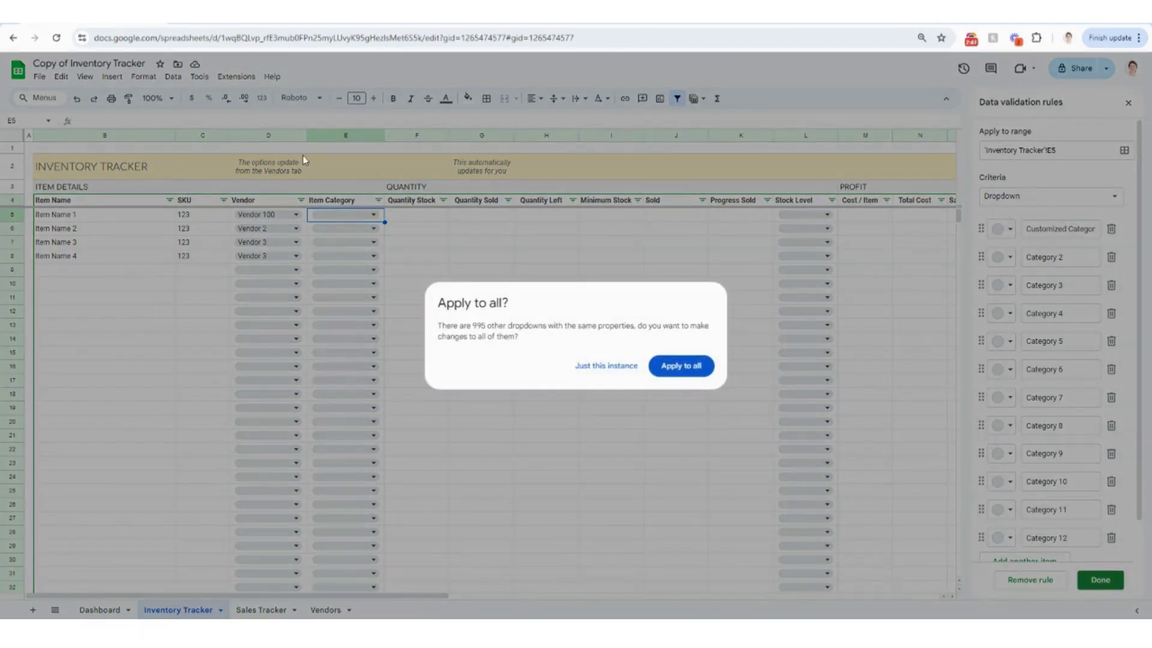
- Apply the rule change to all dropdowns and set E5 and E15 to Customized Category 1
{"action": "left_click", "coordinate": [690, 371]}
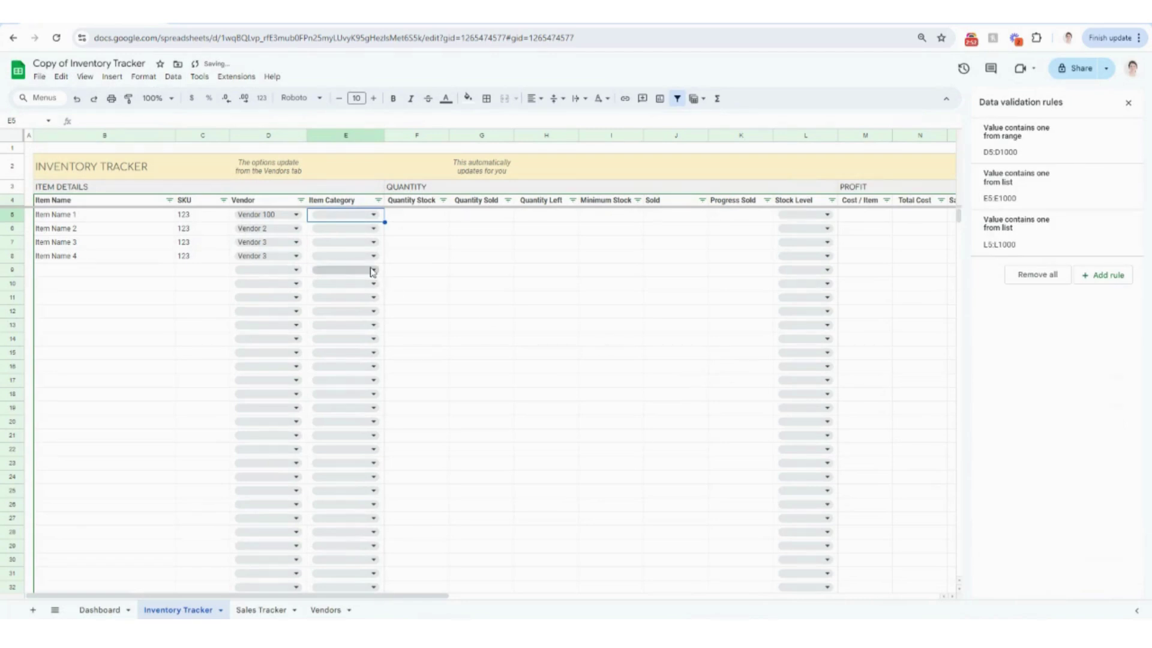
{"action": "left_click", "coordinate": [372, 216]}
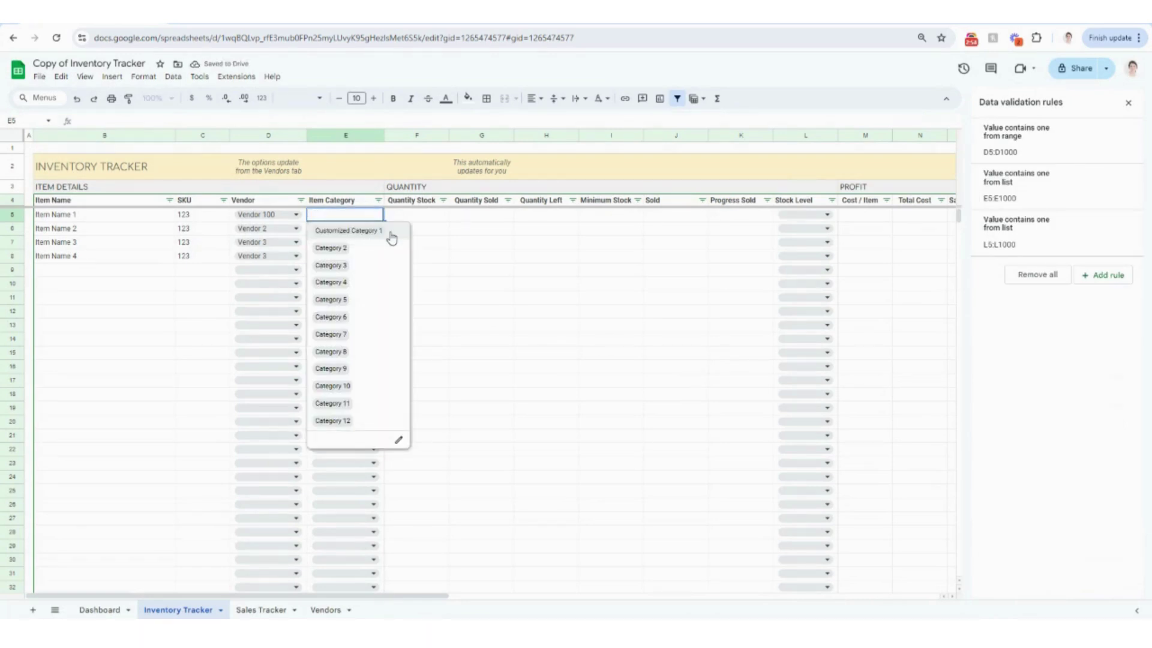
{"action": "left_click", "coordinate": [390, 234]}
{"action": "left_click", "coordinate": [374, 353]}
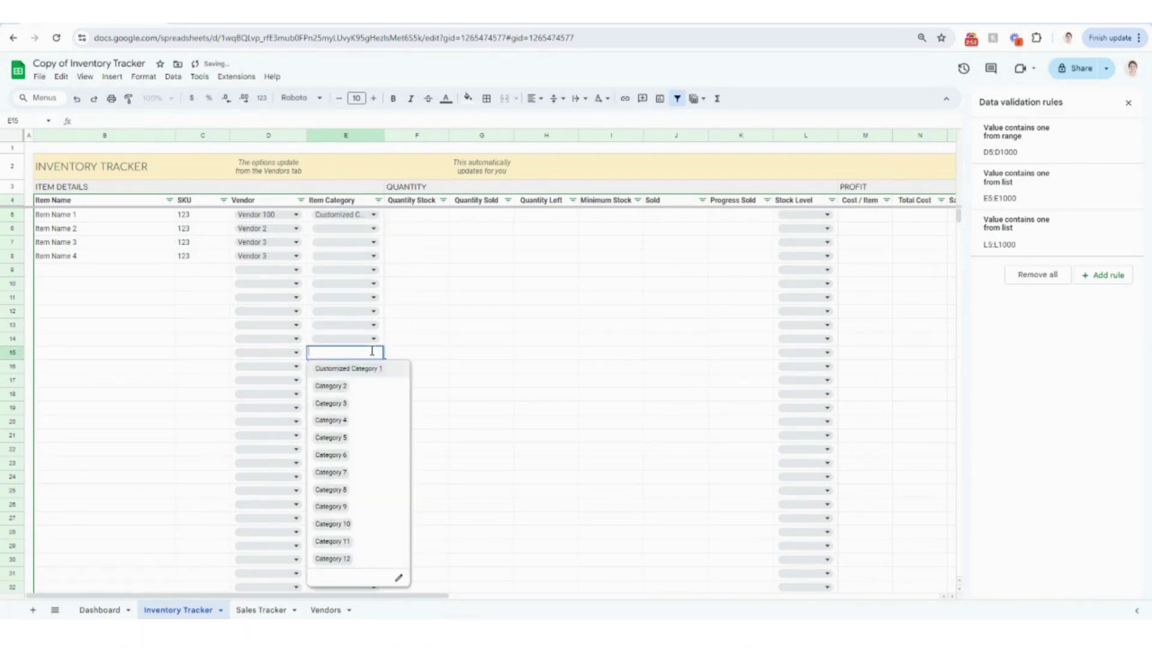
{"action": "left_click", "coordinate": [377, 371]}
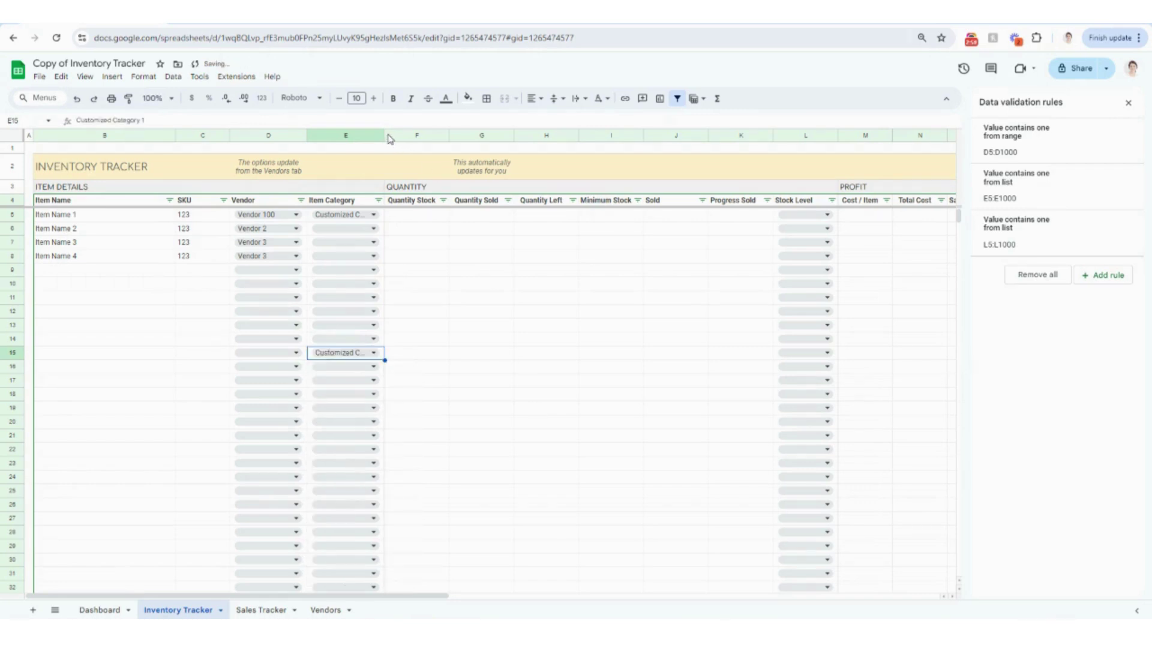
- Widen column E to fit the category names and check the Quantity Sold formula in G15
{"action": "left_click_drag", "start_coordinate": [384, 136], "coordinate": [406, 171]}
{"action": "left_click", "coordinate": [497, 297]}
{"action": "left_click", "coordinate": [529, 353]}
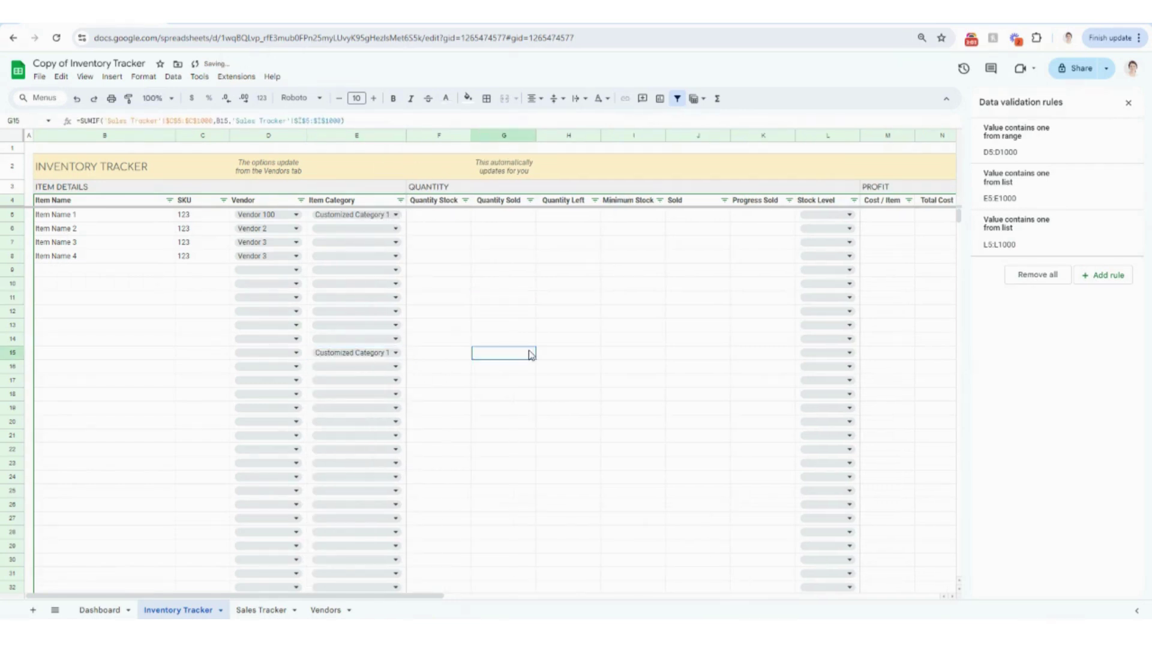
{"action": "left_click", "coordinate": [466, 258]}
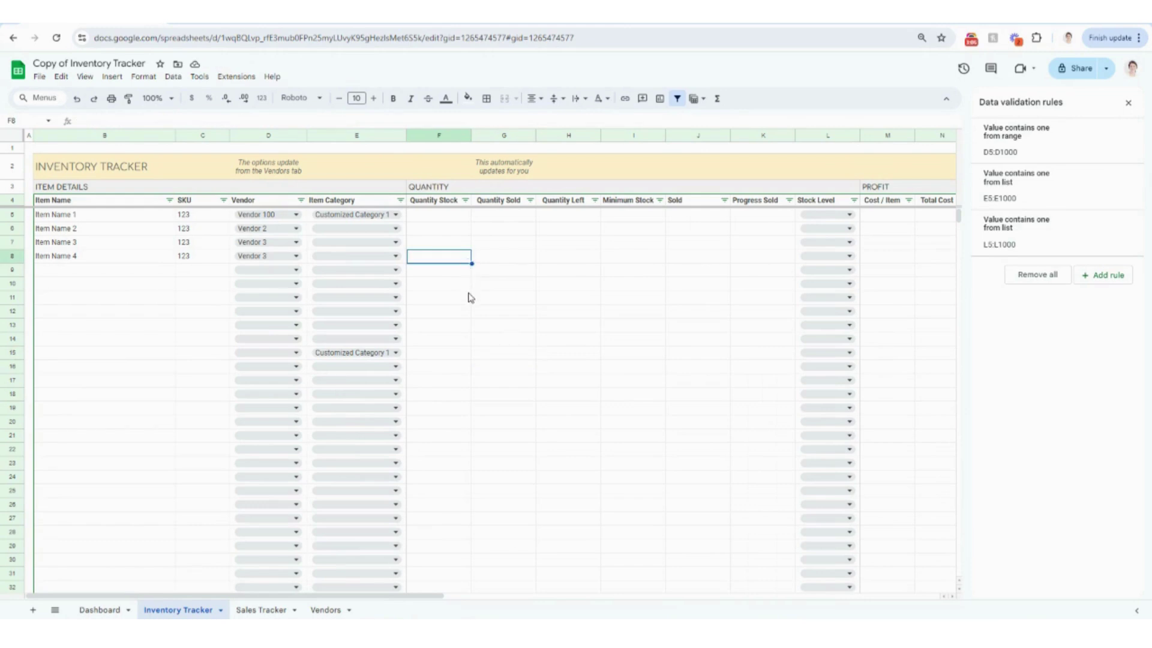
- In the Excel workbook's Inventory Tracker sheet, select the Item Category cells from E5 down to E1000
{"action": "mouse_move", "coordinate": [392, 636]}
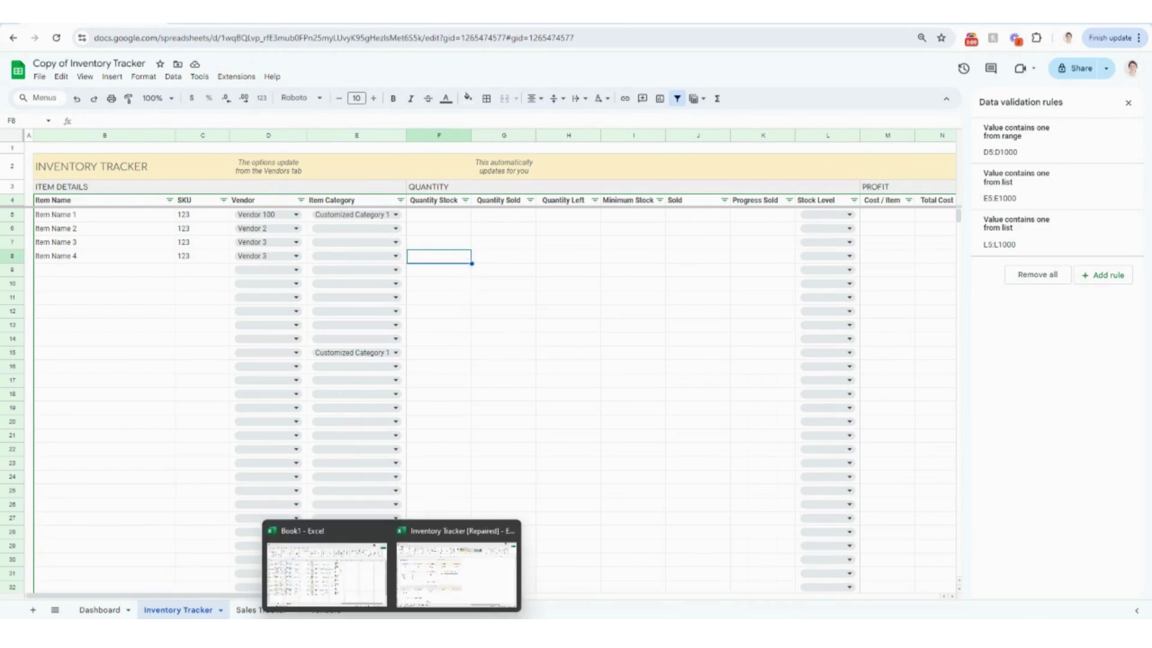
{"action": "left_click", "coordinate": [438, 582]}
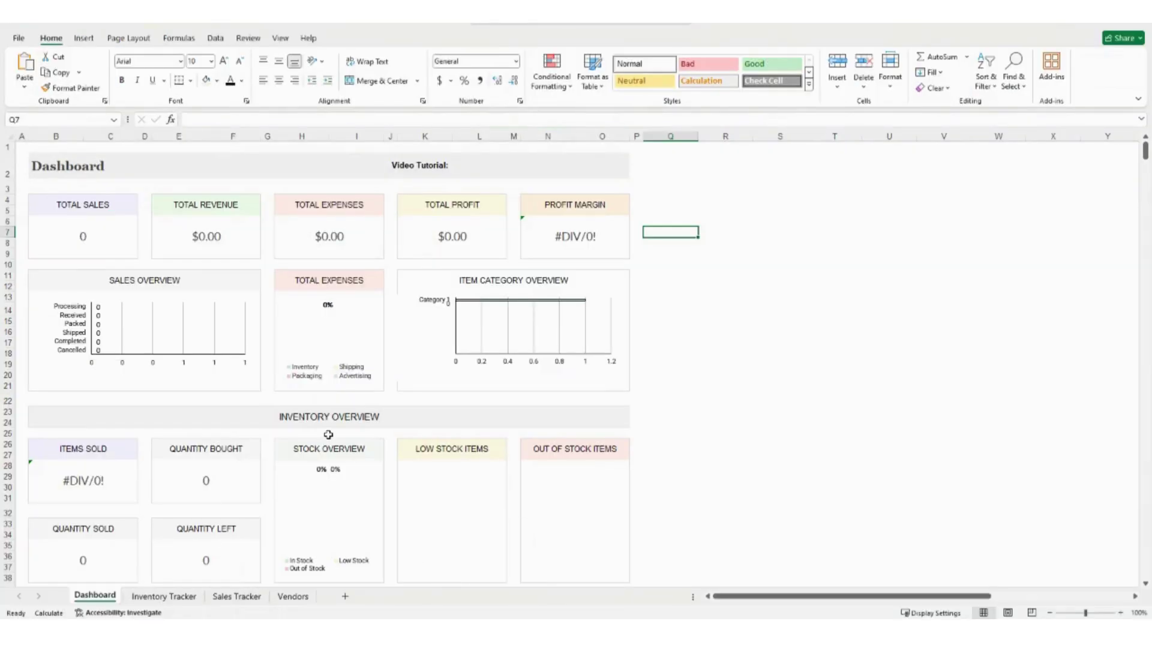
{"action": "left_click", "coordinate": [180, 596]}
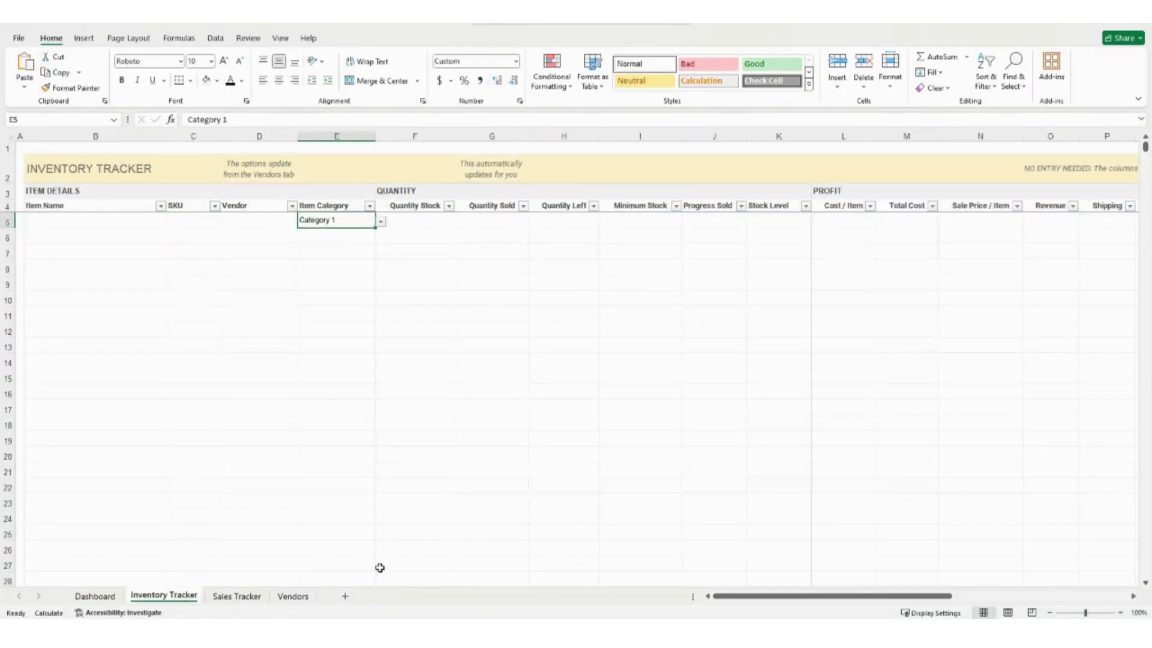
{"action": "left_click", "coordinate": [349, 340]}
{"action": "left_click", "coordinate": [349, 222]}
{"action": "left_click_drag", "start_coordinate": [358, 220], "coordinate": [344, 533]}
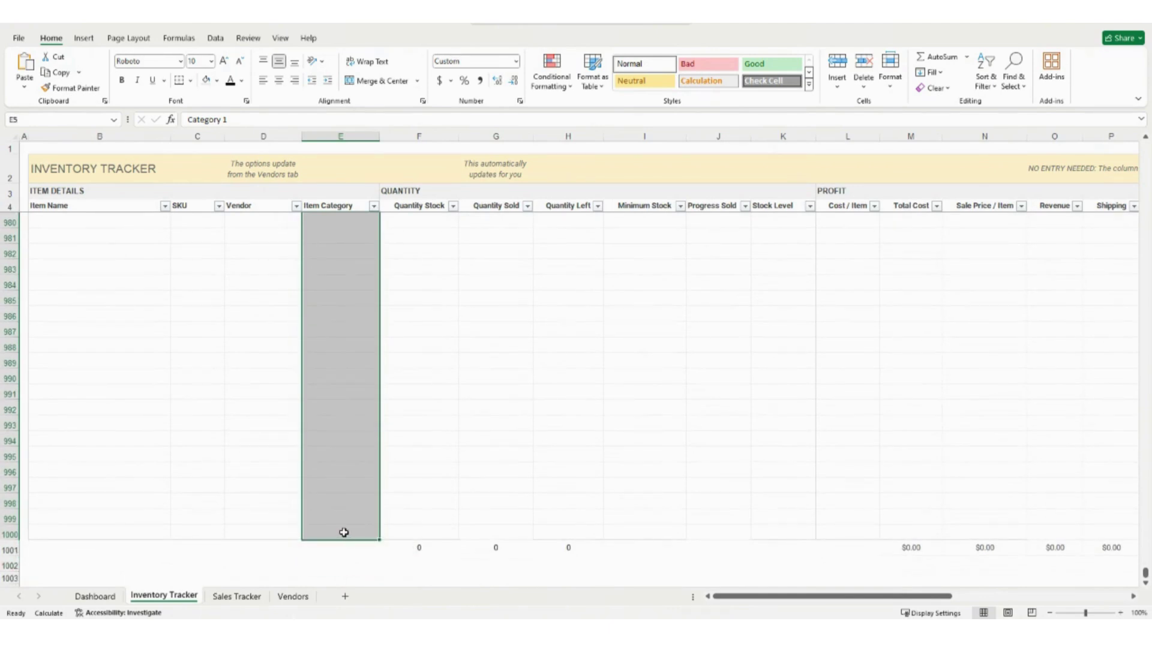
- Open the Data Validation dialog for the selected Item Category cells
{"action": "left_click", "coordinate": [217, 39]}
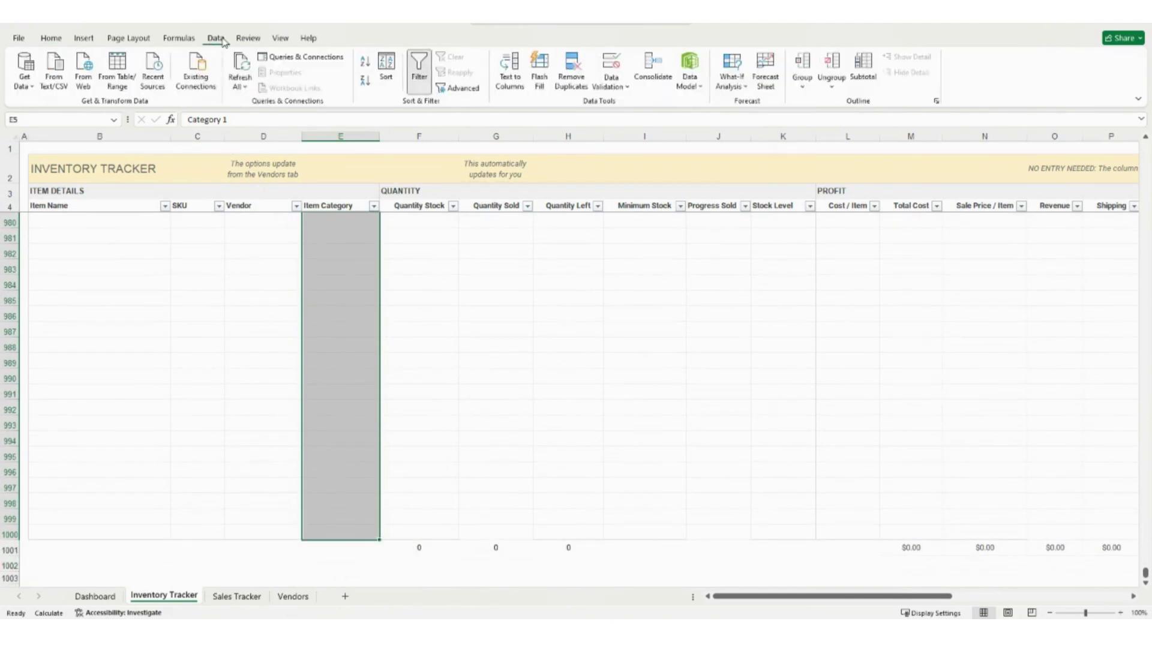
{"action": "left_click", "coordinate": [624, 87]}
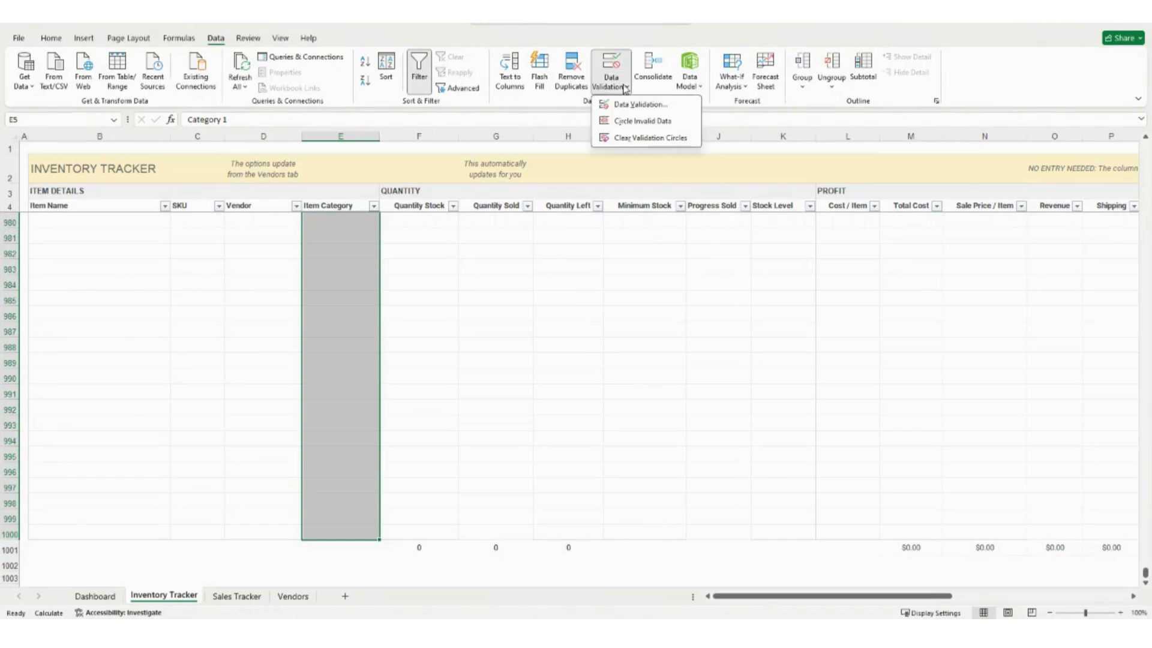
{"action": "left_click", "coordinate": [635, 105]}
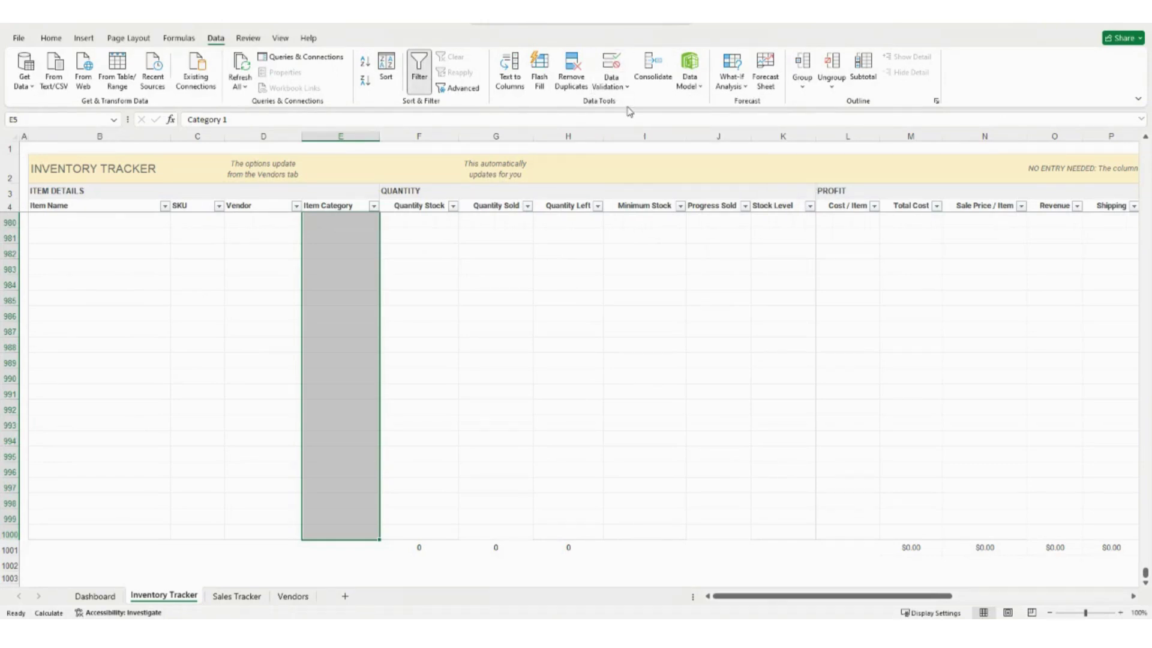
- Review the Category list in the Source box, accept it with OK, and return to cell E14
{"action": "left_click", "coordinate": [197, 224]}
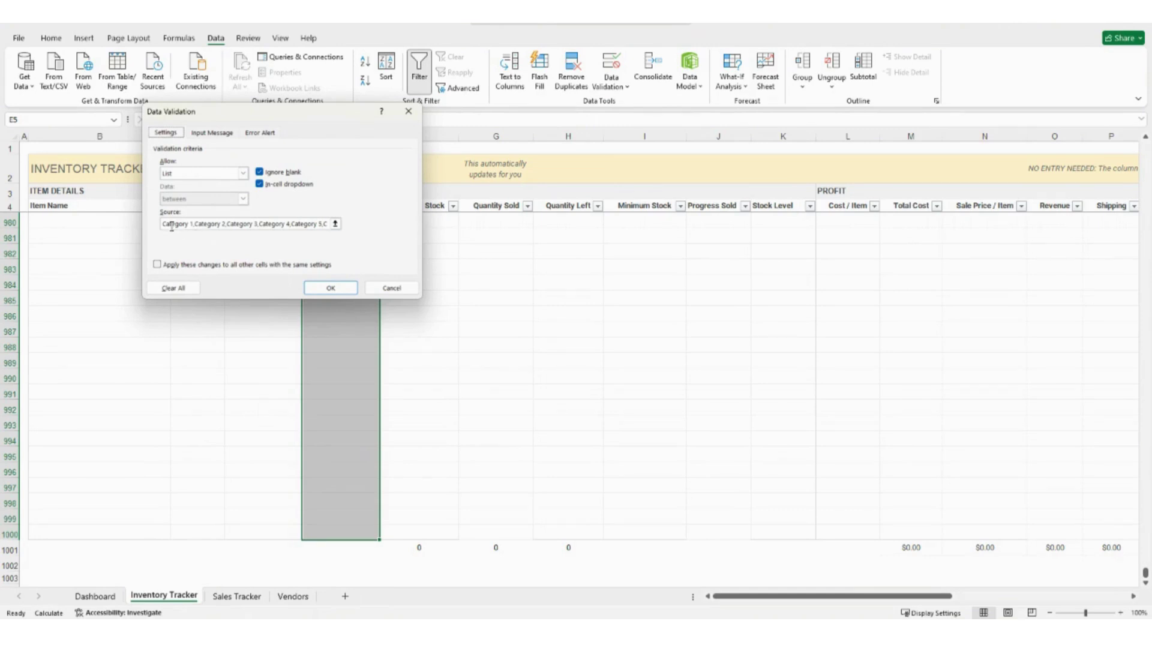
{"action": "left_click", "coordinate": [171, 224]}
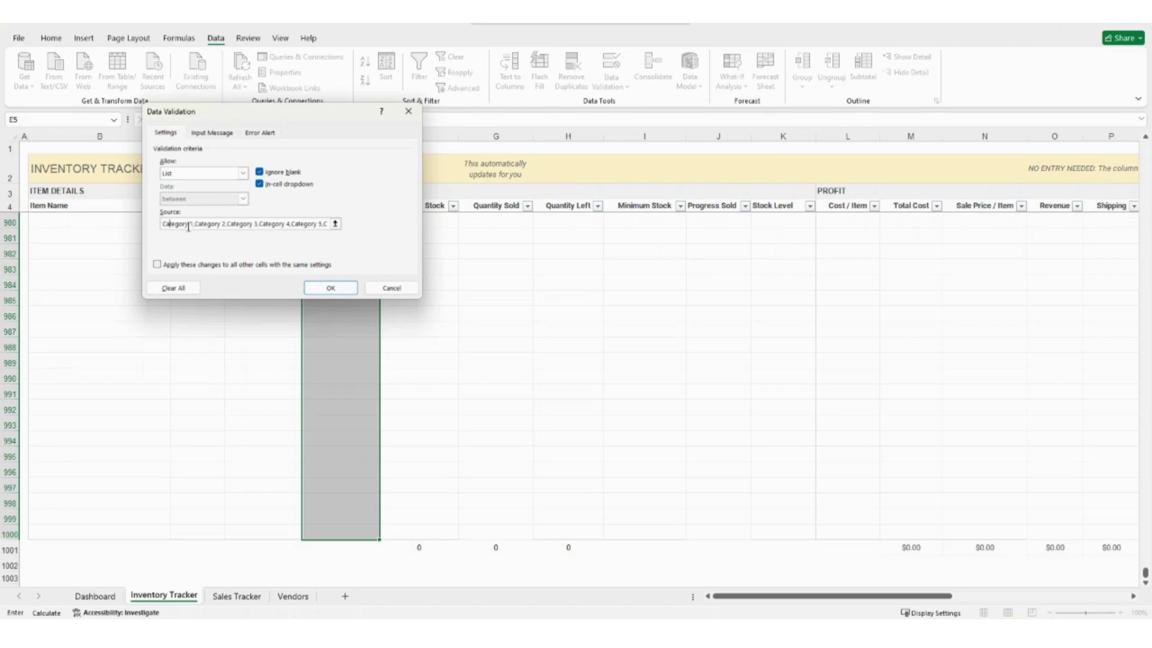
{"action": "left_click_drag", "start_coordinate": [192, 225], "coordinate": [160, 226]}
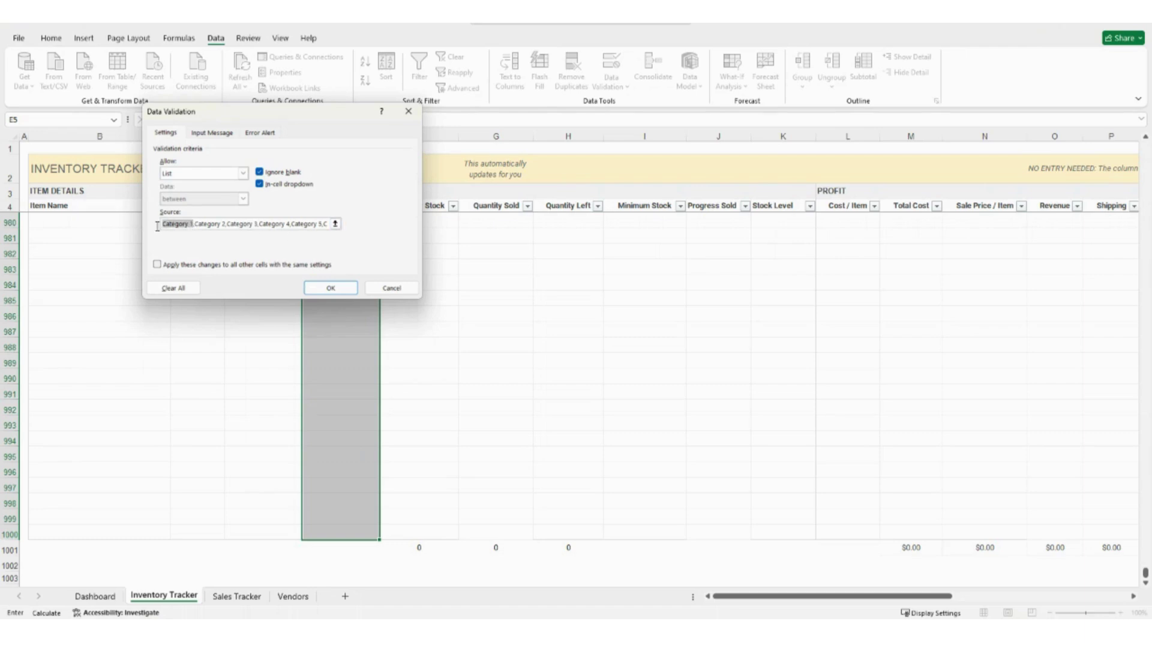
{"action": "left_click", "coordinate": [196, 227]}
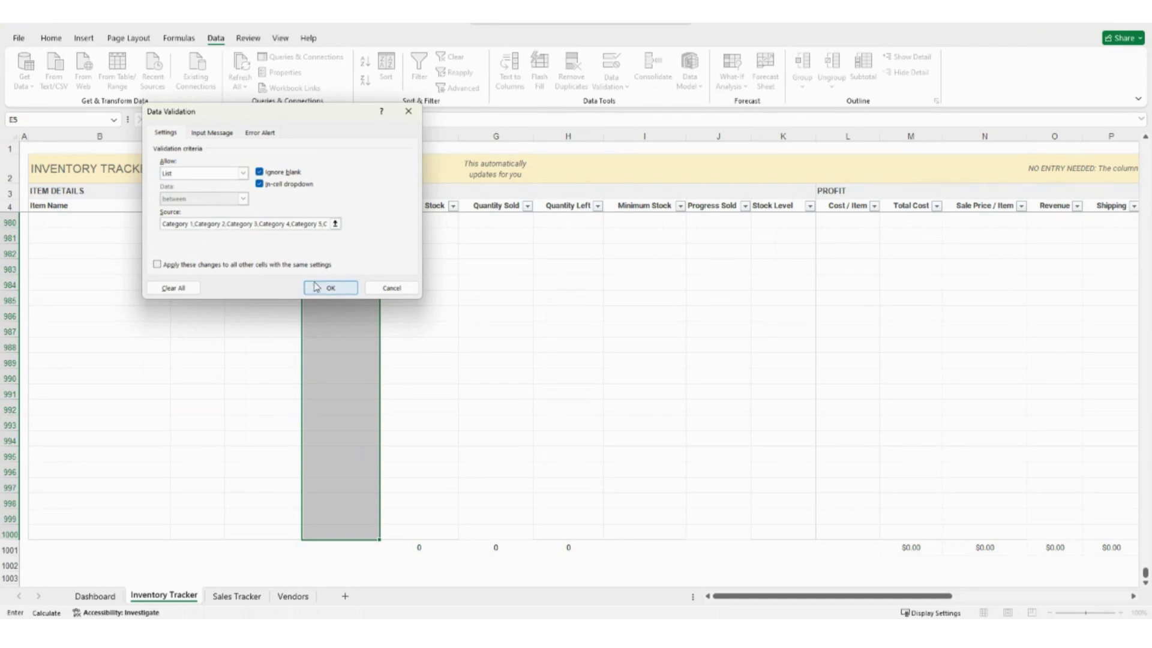
{"action": "left_click", "coordinate": [336, 289]}
{"action": "left_click_drag", "start_coordinate": [1146, 569], "coordinate": [1146, 146]}
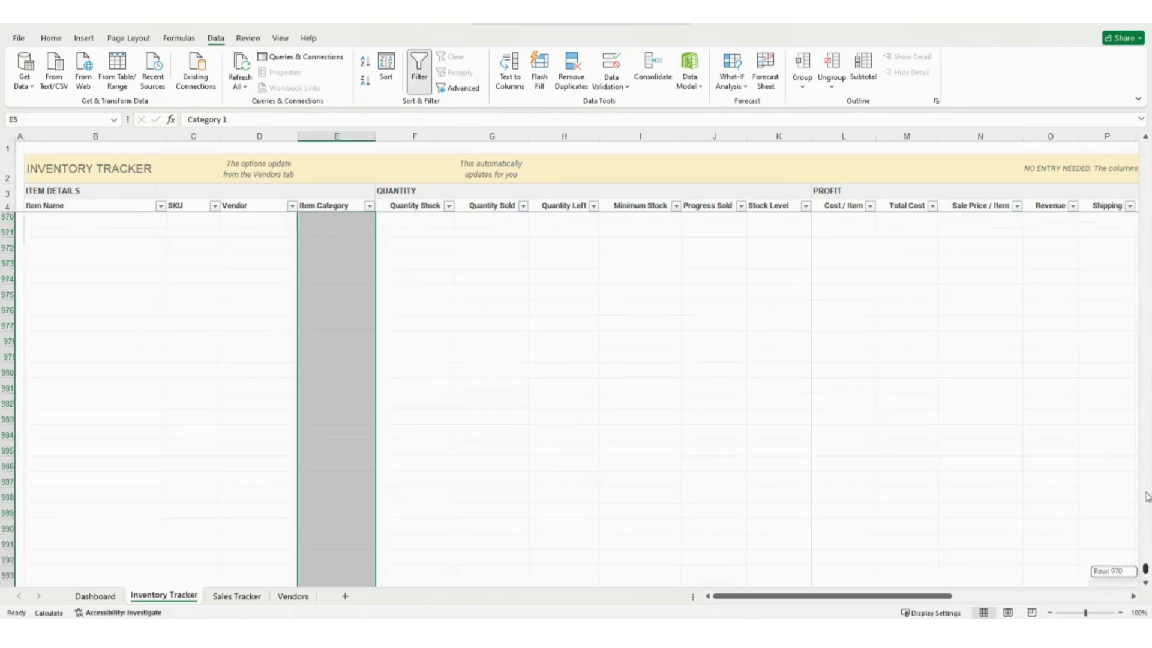
{"action": "left_click", "coordinate": [336, 361]}
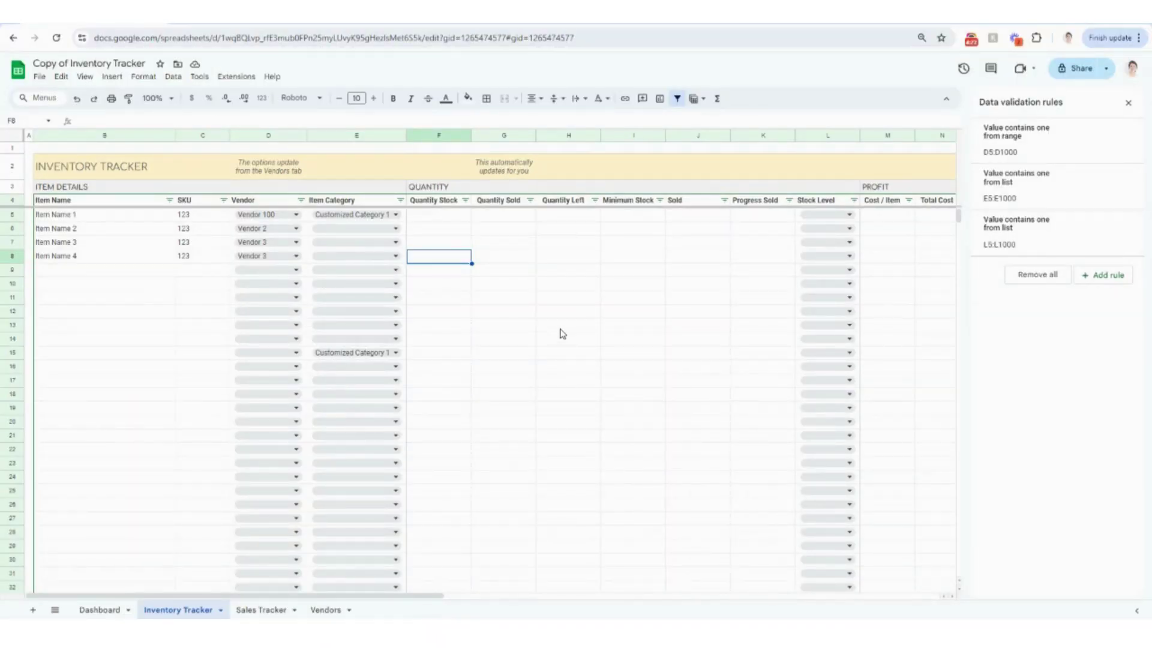
- Close the validation rules panel and enter Quantity Stock 100 for all four items in F5:F8
{"action": "left_click", "coordinate": [1129, 102]}
{"action": "left_click", "coordinate": [571, 278]}
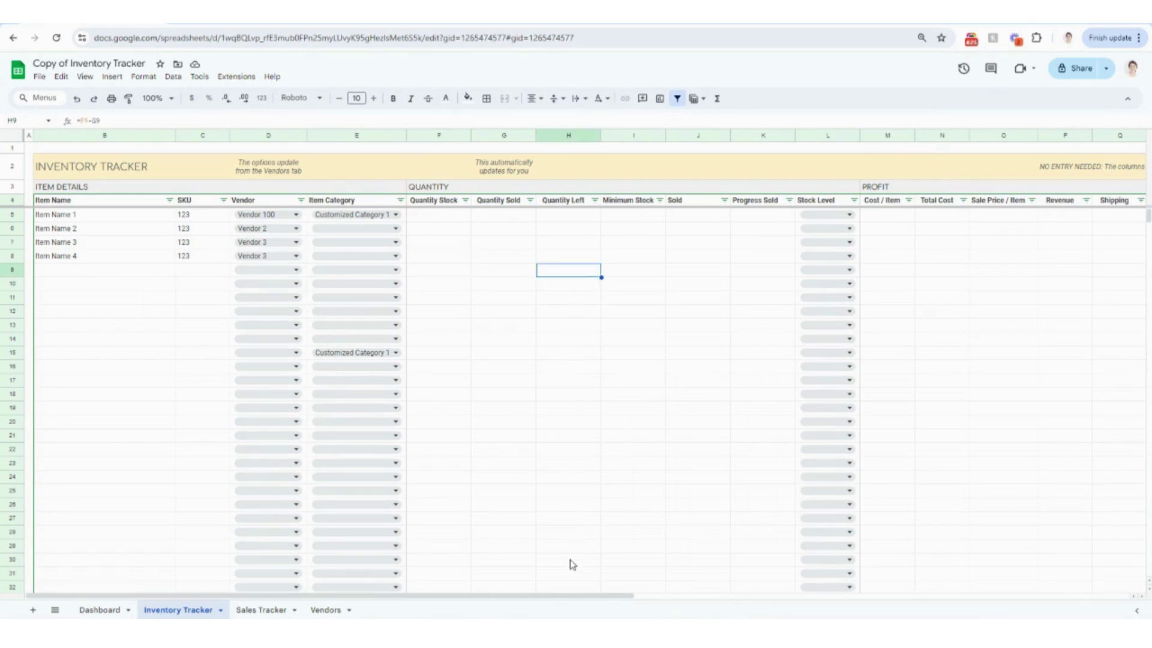
{"action": "scroll", "coordinate": [565, 597], "scroll_direction": "right", "scroll_amount": 1}
{"action": "left_click", "coordinate": [440, 219]}
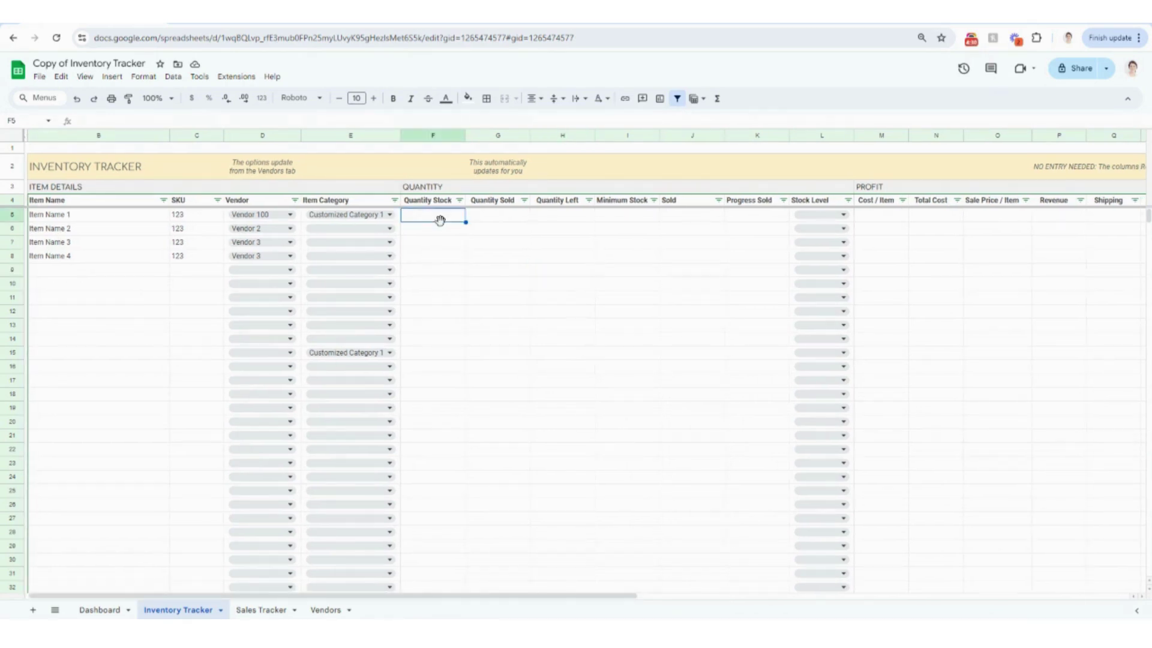
{"action": "type", "text": "100"}
{"action": "key", "text": "Return"}
{"action": "type", "text": "100"}
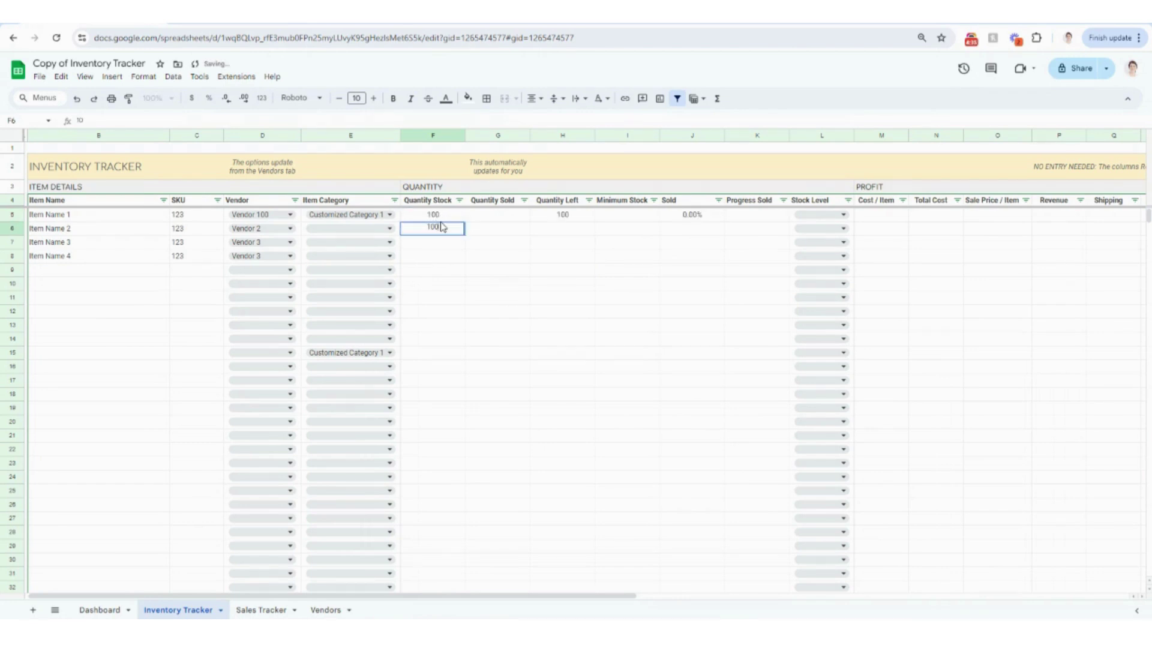
{"action": "key", "text": "Return"}
{"action": "type", "text": "100"}
{"action": "key", "text": "Return"}
{"action": "type", "text": "10"}
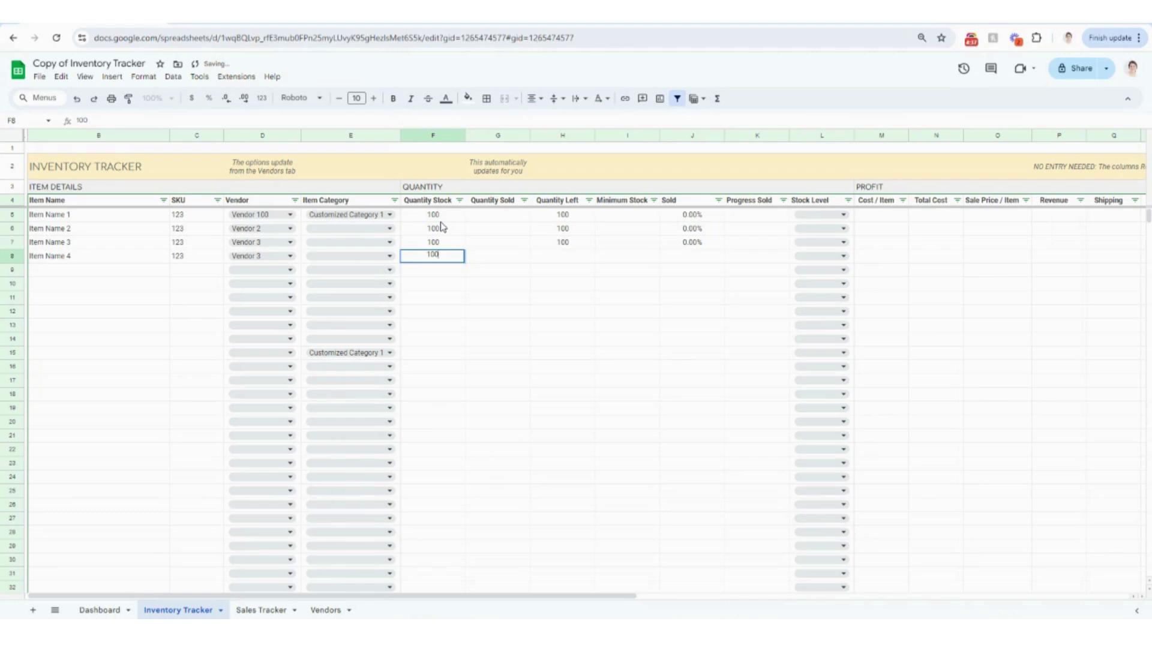
{"action": "type", "text": "0"}
{"action": "left_click", "coordinate": [503, 222]}
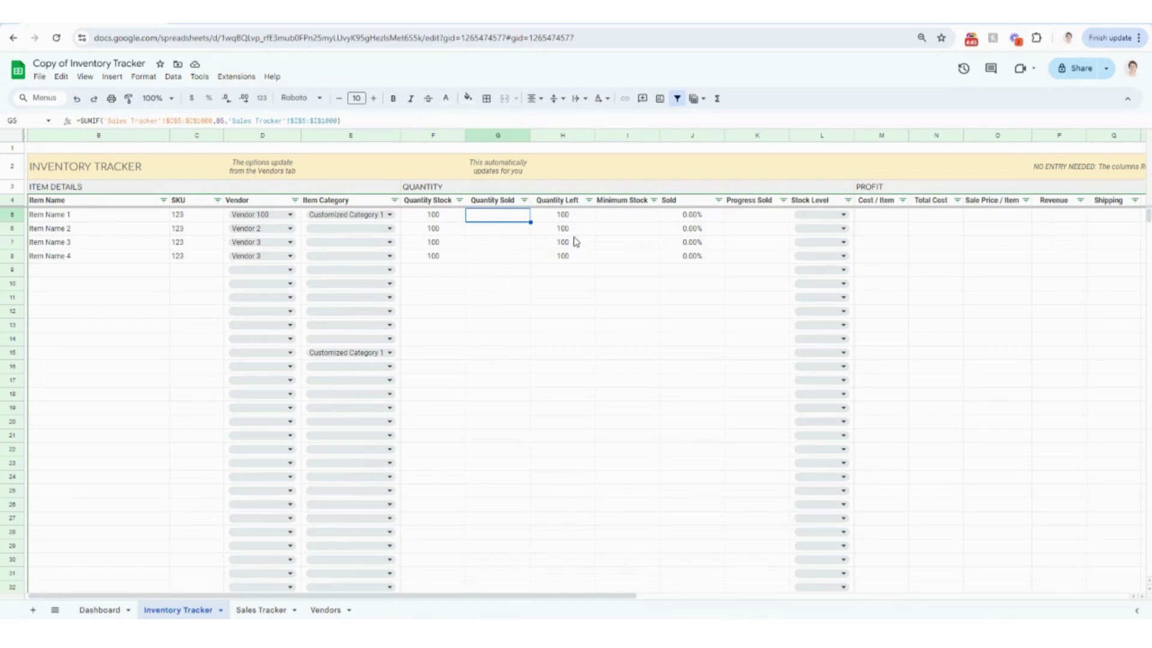
{"action": "left_click", "coordinate": [580, 219]}
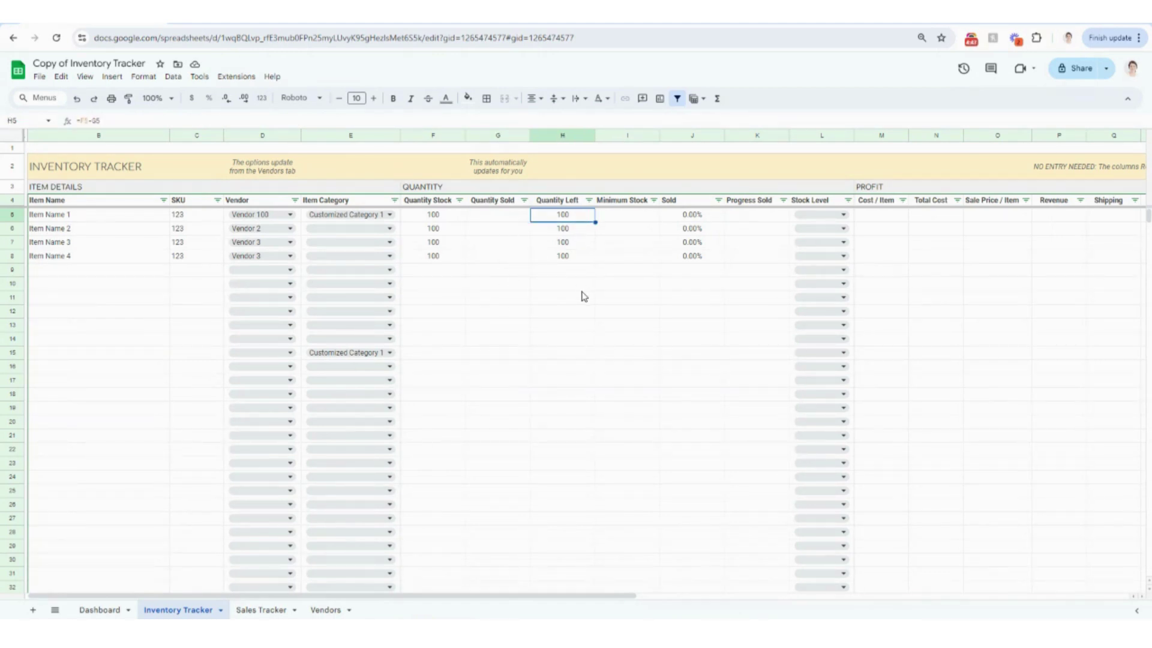
- Enter Minimum Stock 10 for all four items in I5:I8
{"action": "left_click", "coordinate": [625, 219]}
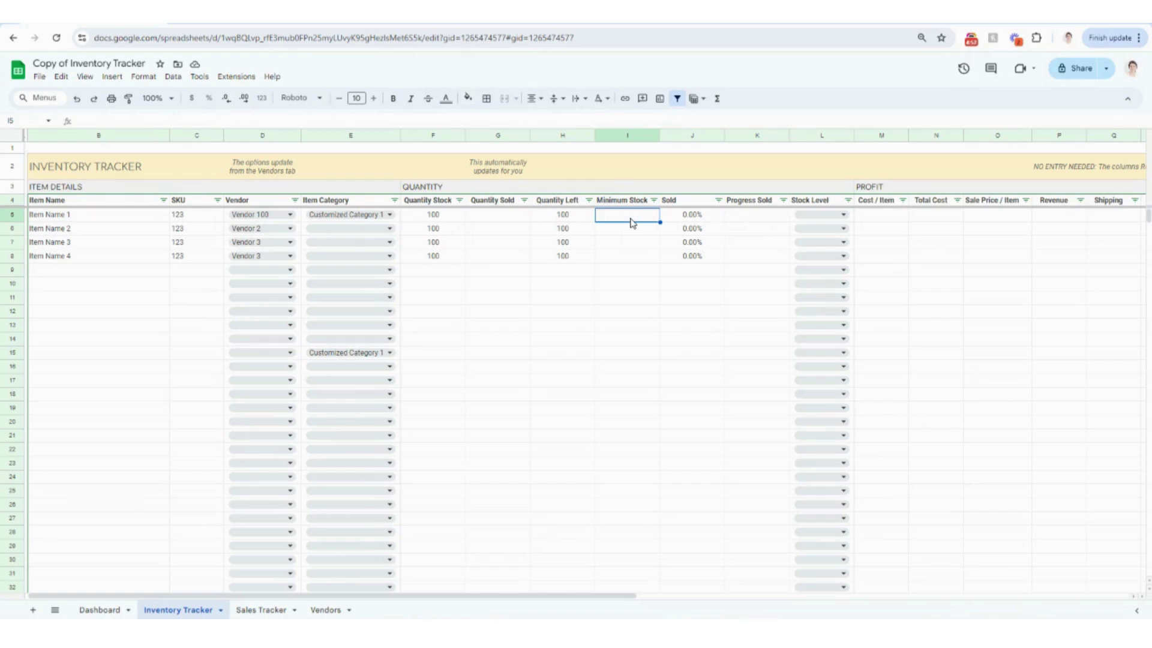
{"action": "type", "text": "10"}
{"action": "key", "text": "Return"}
{"action": "type", "text": "10"}
{"action": "key", "text": "Return"}
{"action": "type", "text": "10"}
{"action": "key", "text": "Return"}
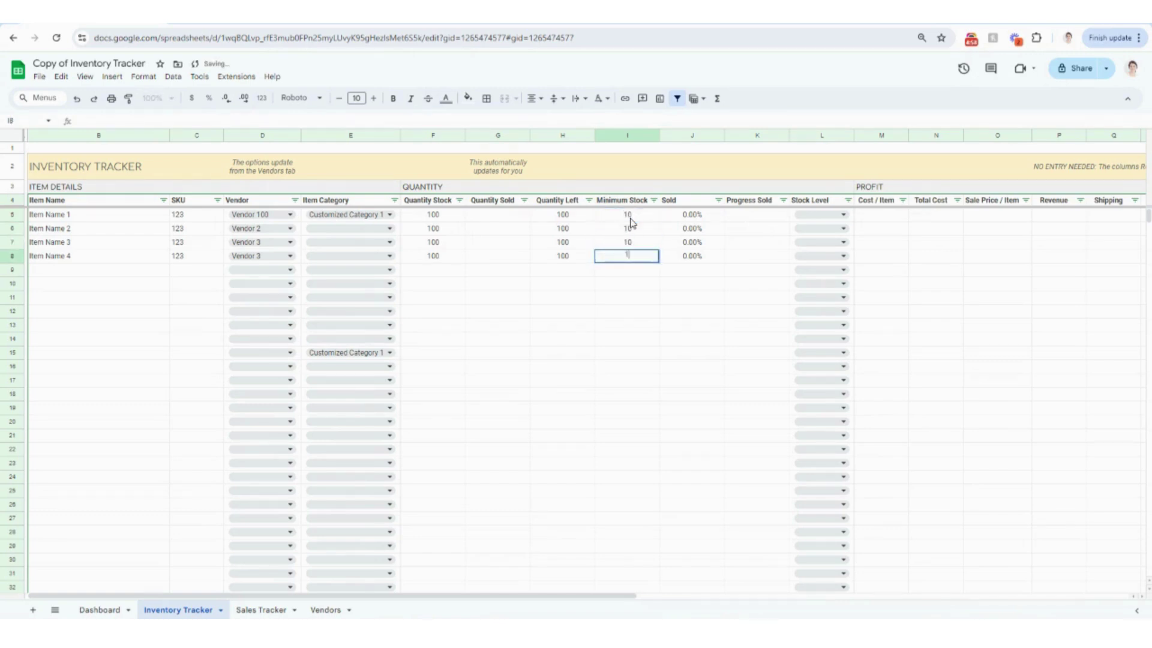
{"action": "type", "text": "10"}
{"action": "key", "text": "Return"}
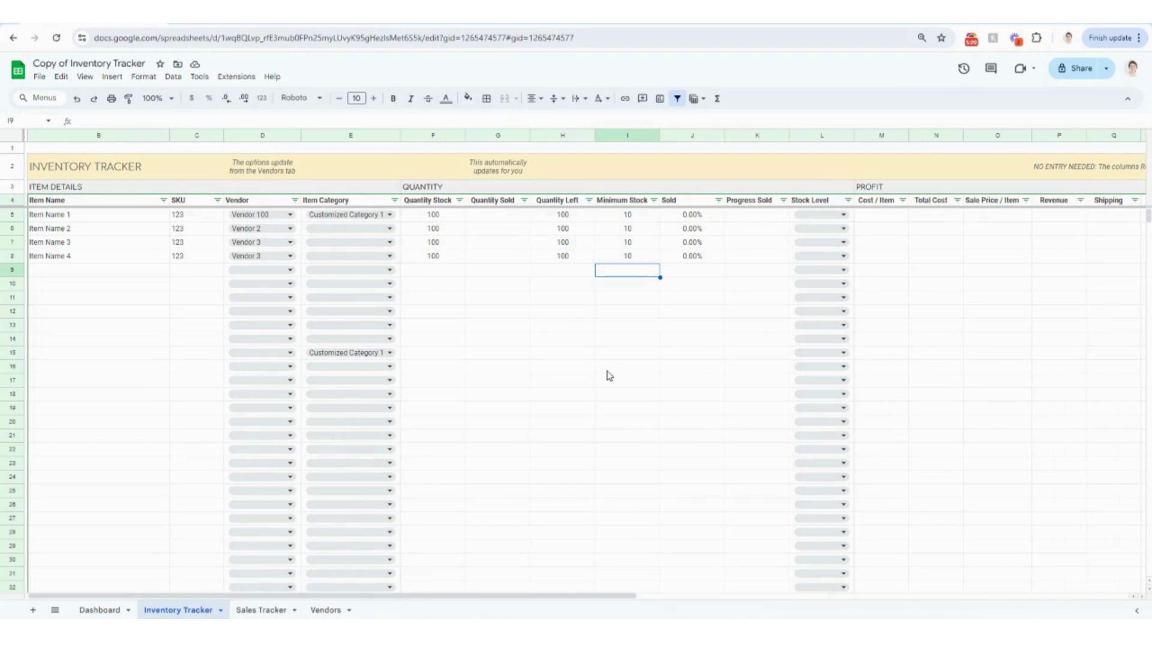
- Choose In Stock, Low Stock, Low Stock and Out of Stock in the L5:L8 Stock Level dropdowns
{"action": "left_click", "coordinate": [826, 215]}
{"action": "left_click", "coordinate": [825, 231]}
{"action": "left_click", "coordinate": [825, 229]}
{"action": "left_click", "coordinate": [827, 254]}
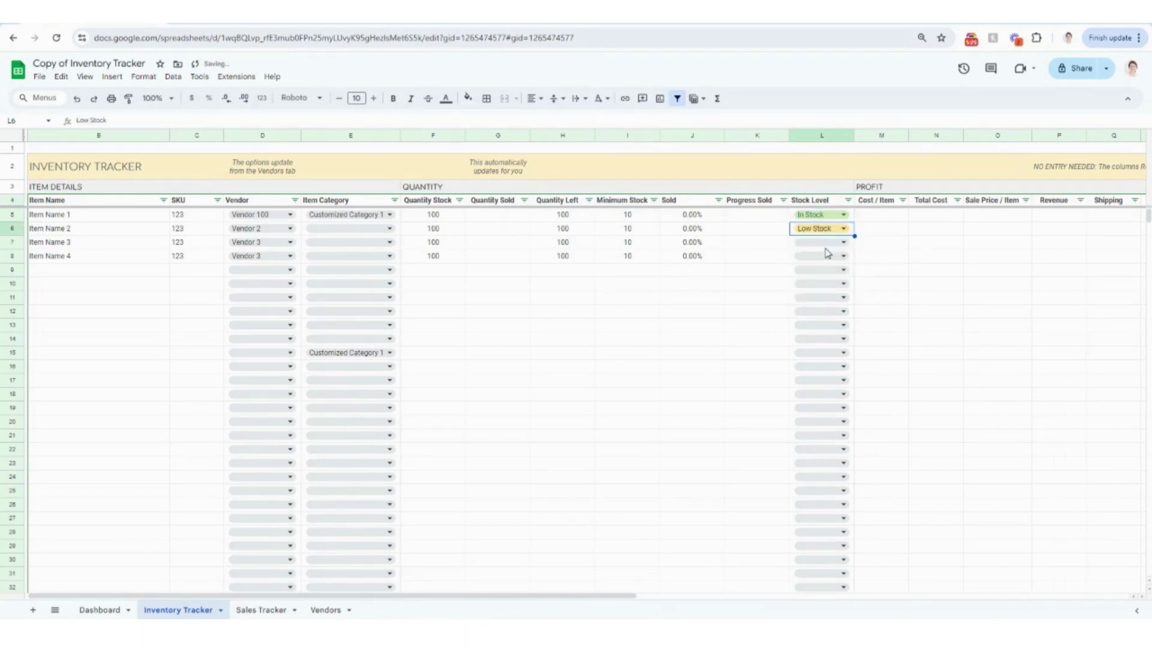
{"action": "left_click", "coordinate": [826, 246]}
{"action": "left_click", "coordinate": [826, 277]}
{"action": "left_click", "coordinate": [825, 256]}
{"action": "left_click", "coordinate": [823, 306]}
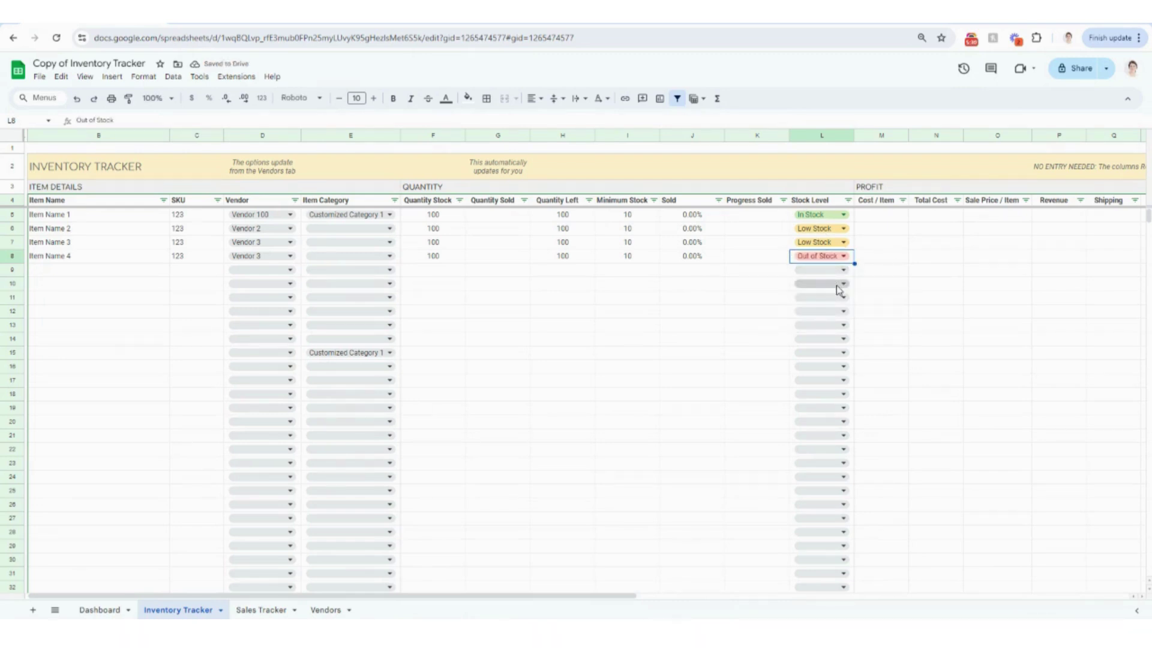
{"action": "left_click_drag", "start_coordinate": [630, 596], "coordinate": [822, 602]}
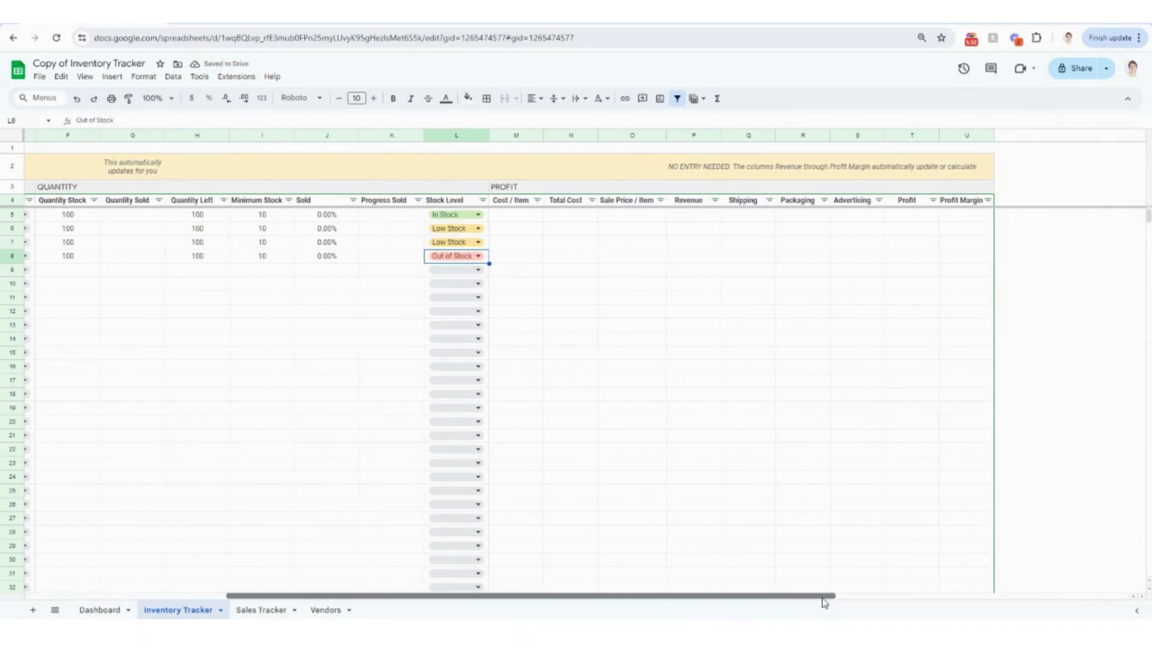
- Enter Cost / Item values 3, 4, 5 and 6 in M5:M8
{"action": "left_click", "coordinate": [515, 220]}
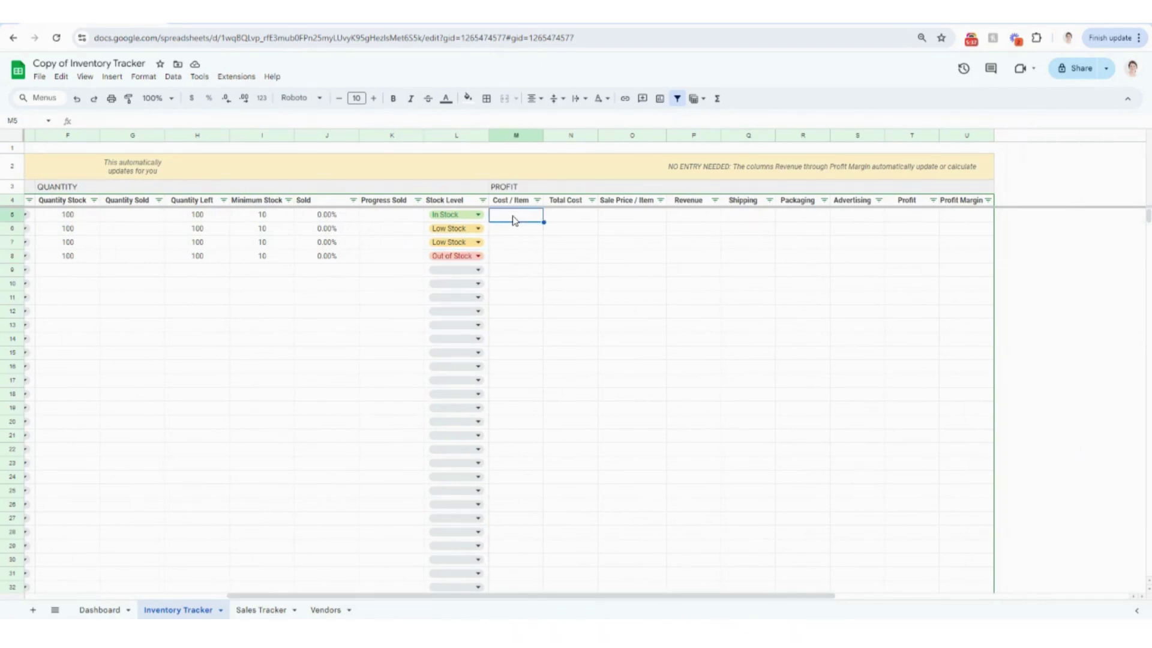
{"action": "double_click", "coordinate": [514, 217]}
{"action": "type", "text": "3"}
{"action": "key", "text": "Return"}
{"action": "type", "text": "4"}
{"action": "key", "text": "Return"}
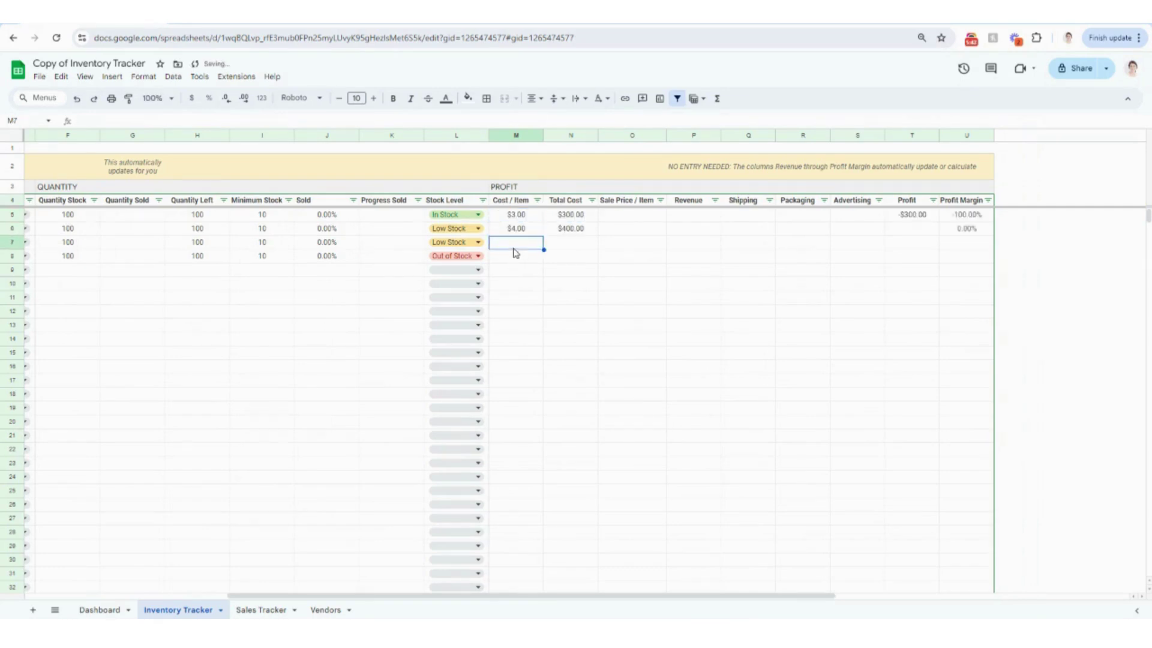
{"action": "type", "text": "5"}
{"action": "key", "text": "Return"}
{"action": "type", "text": "6"}
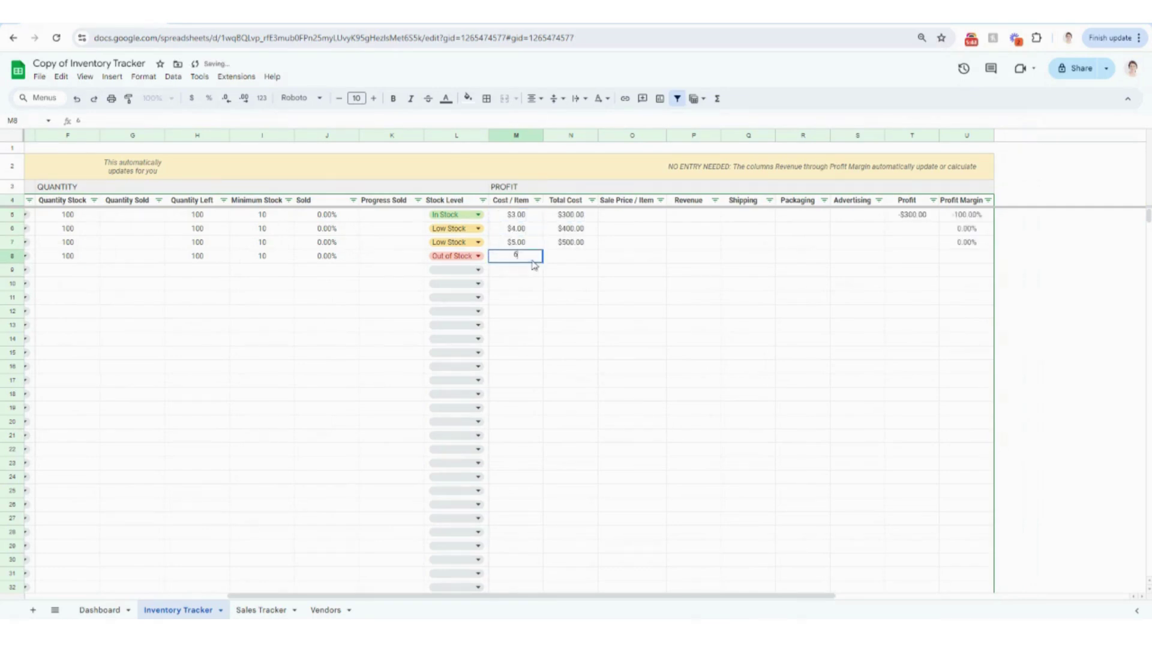
{"action": "left_click", "coordinate": [583, 273]}
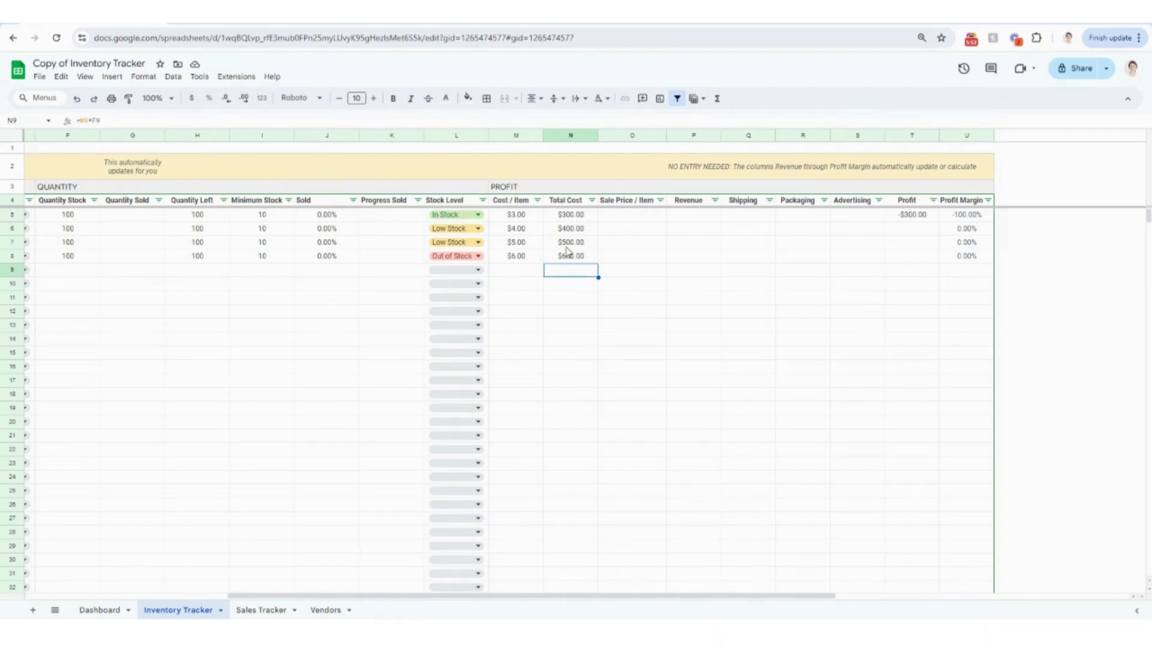
- Enter Sale Prices 6, 8, 10 and 7 in O5:O8
{"action": "left_click", "coordinate": [623, 219]}
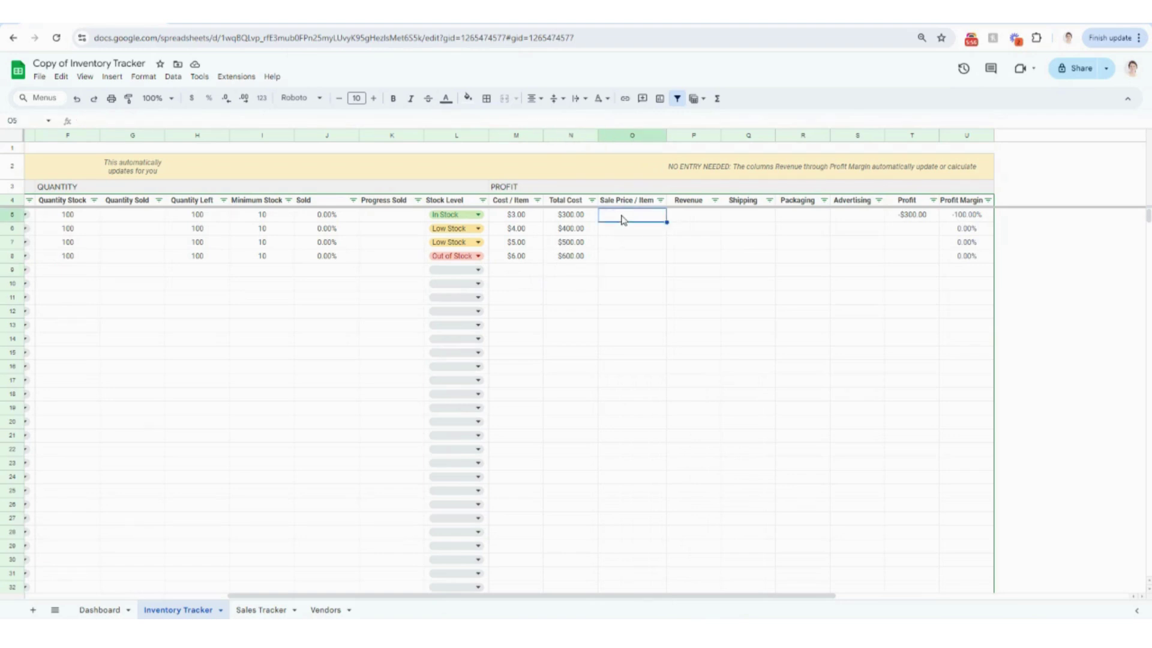
{"action": "type", "text": "6"}
{"action": "key", "text": "Return"}
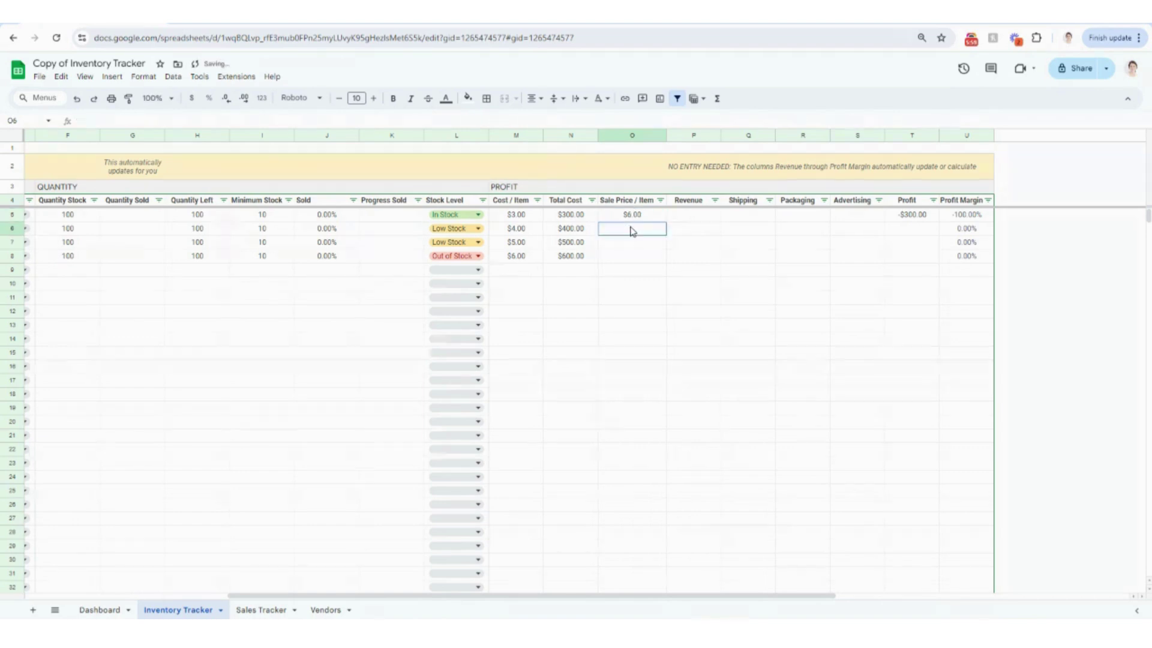
{"action": "type", "text": "8"}
{"action": "key", "text": "Return"}
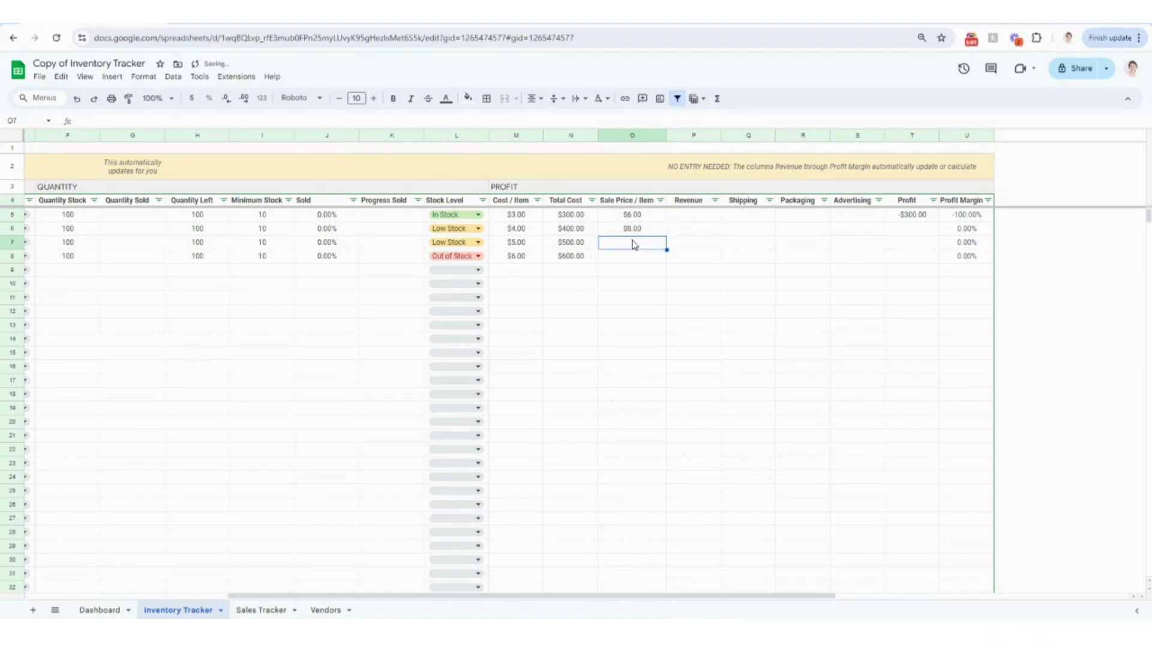
{"action": "type", "text": "10"}
{"action": "key", "text": "Return"}
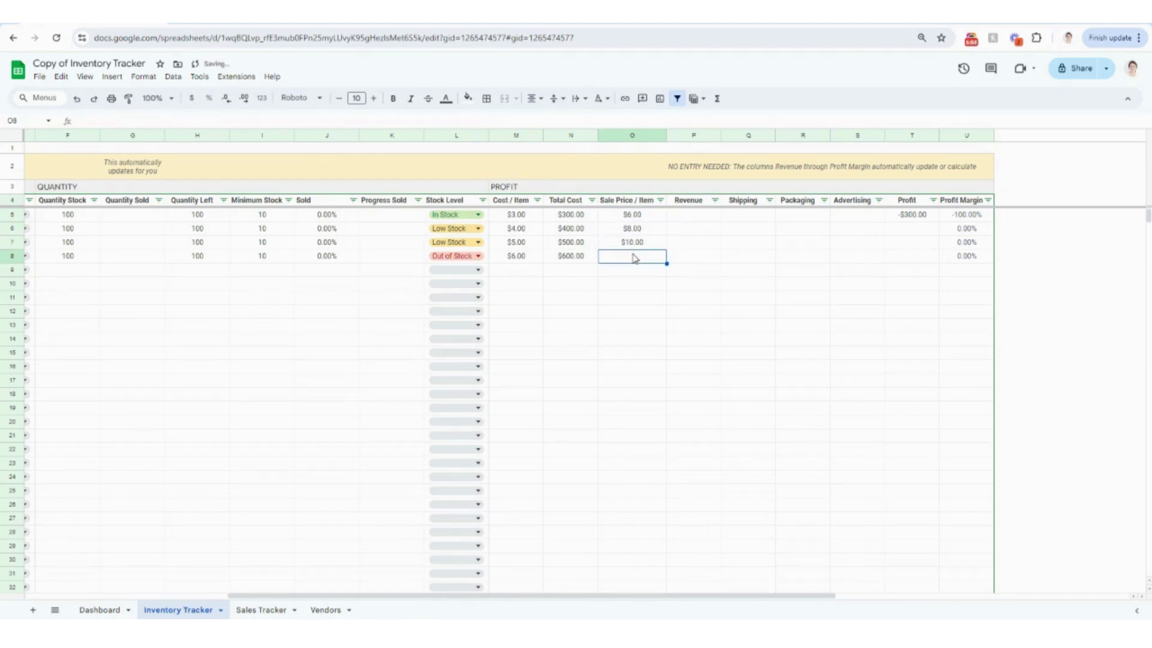
{"action": "type", "text": "7"}
{"action": "key", "text": "Return"}
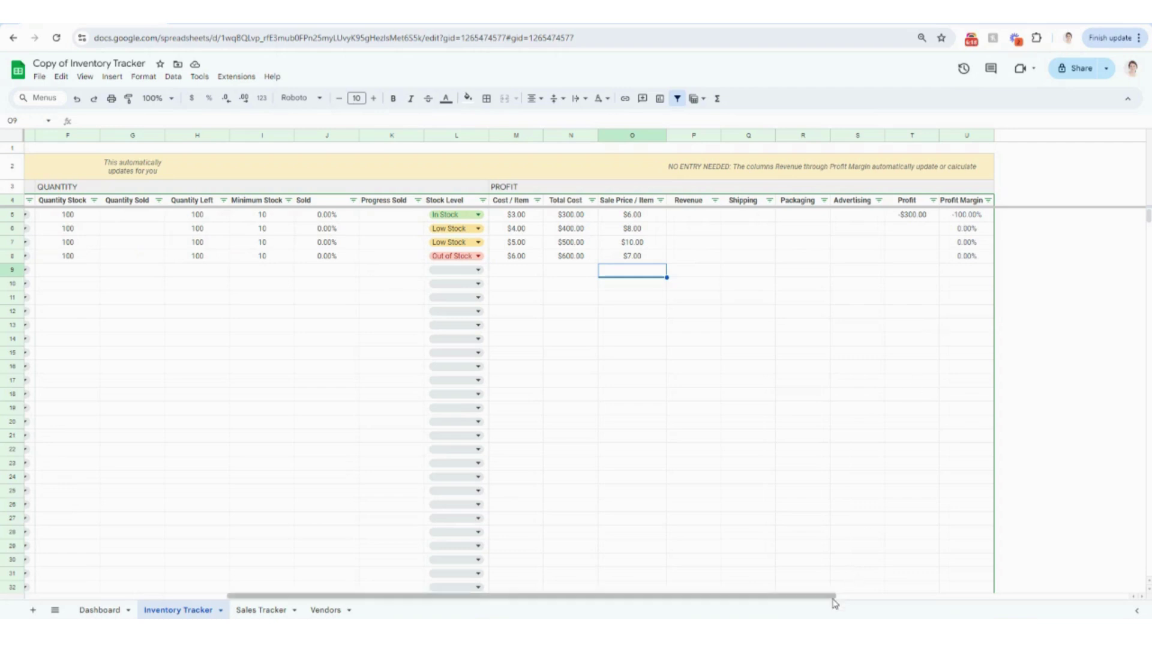
{"action": "left_click_drag", "start_coordinate": [834, 597], "coordinate": [572, 598]}
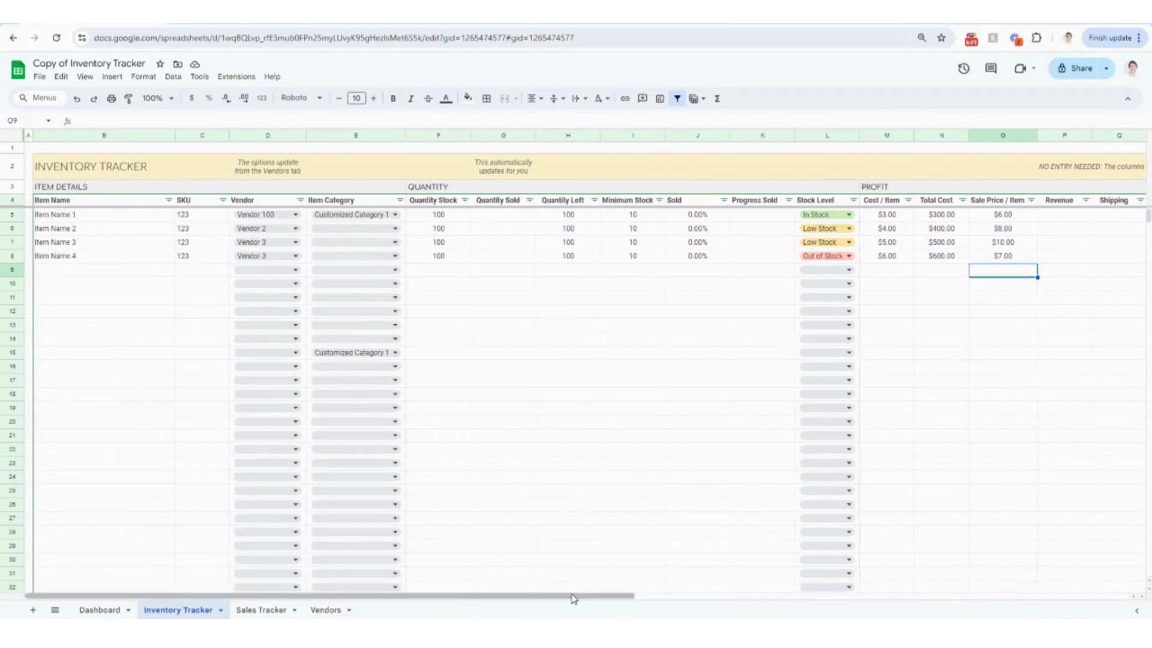
- On the Sales Tracker, give the first order date 1/1/24, Item Name 1 and status Received
{"action": "left_click", "coordinate": [267, 610]}
{"action": "left_click", "coordinate": [520, 589]}
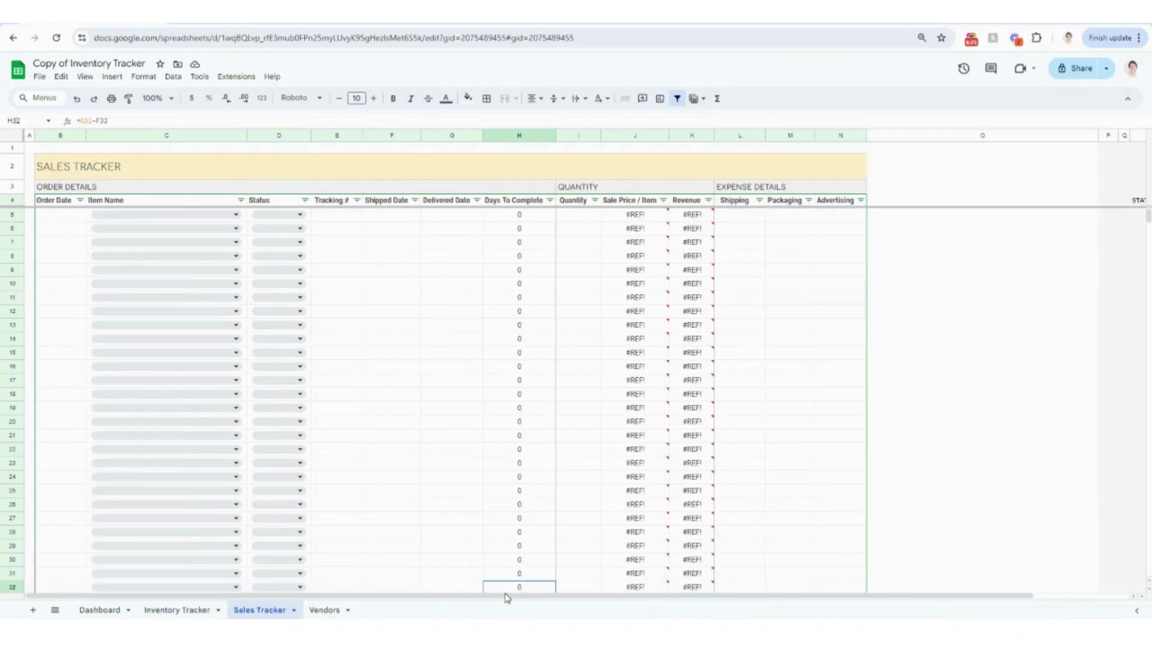
{"action": "left_click", "coordinate": [391, 381]}
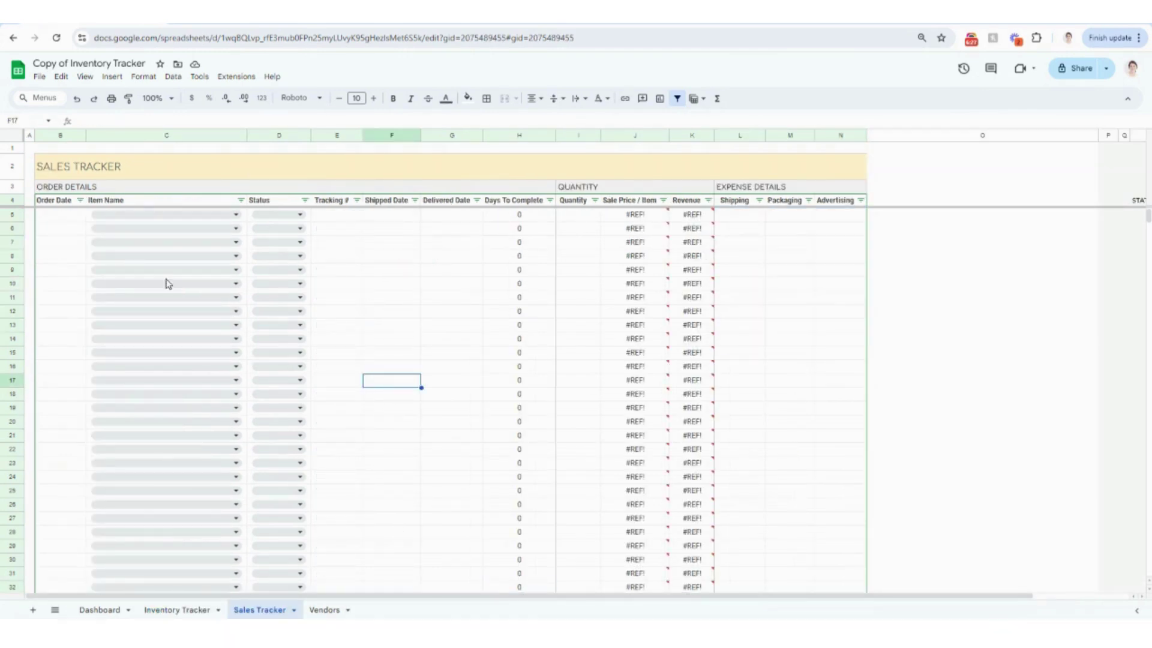
{"action": "left_click", "coordinate": [76, 228]}
{"action": "left_click", "coordinate": [76, 217]}
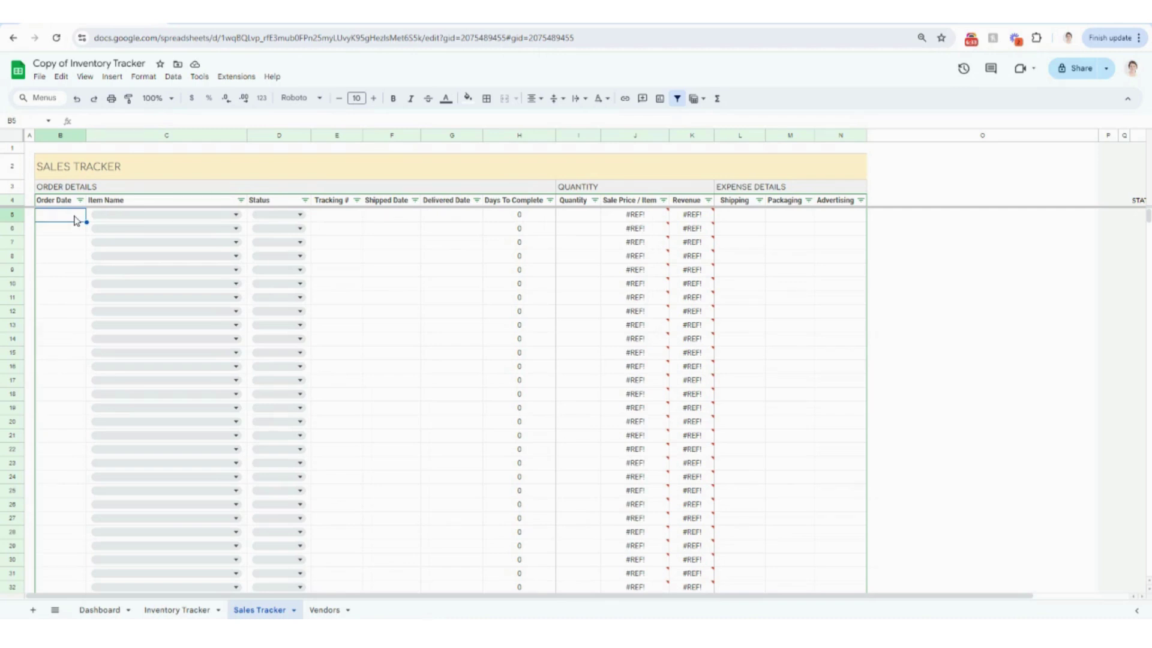
{"action": "type", "text": "1/1/24"}
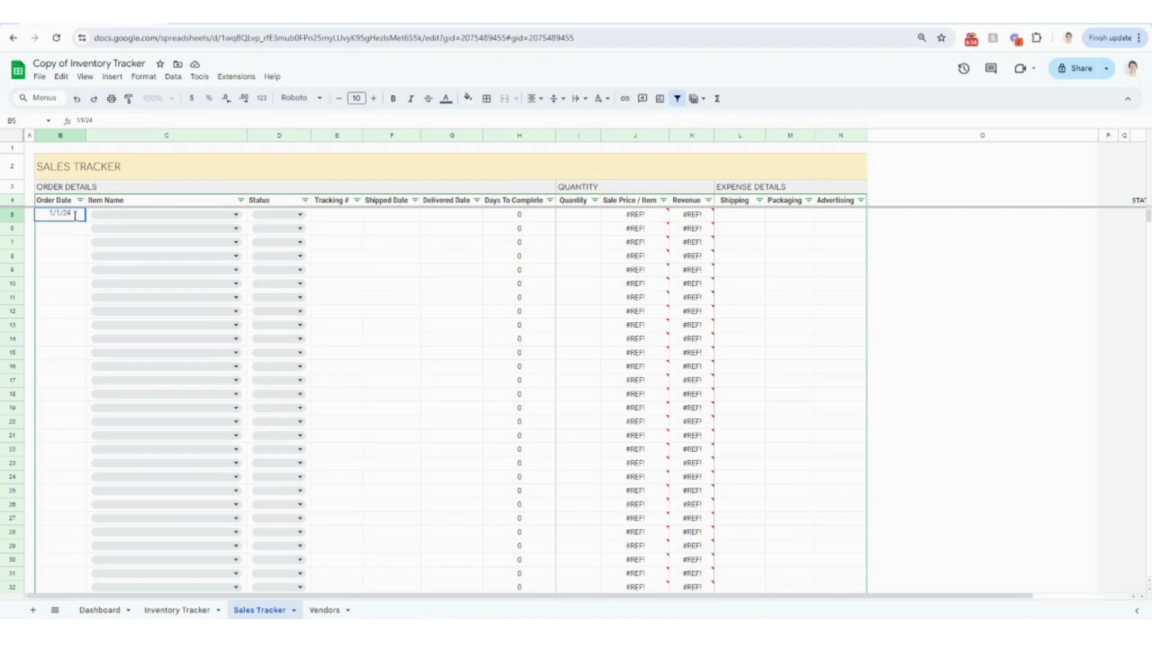
{"action": "left_click", "coordinate": [116, 213]}
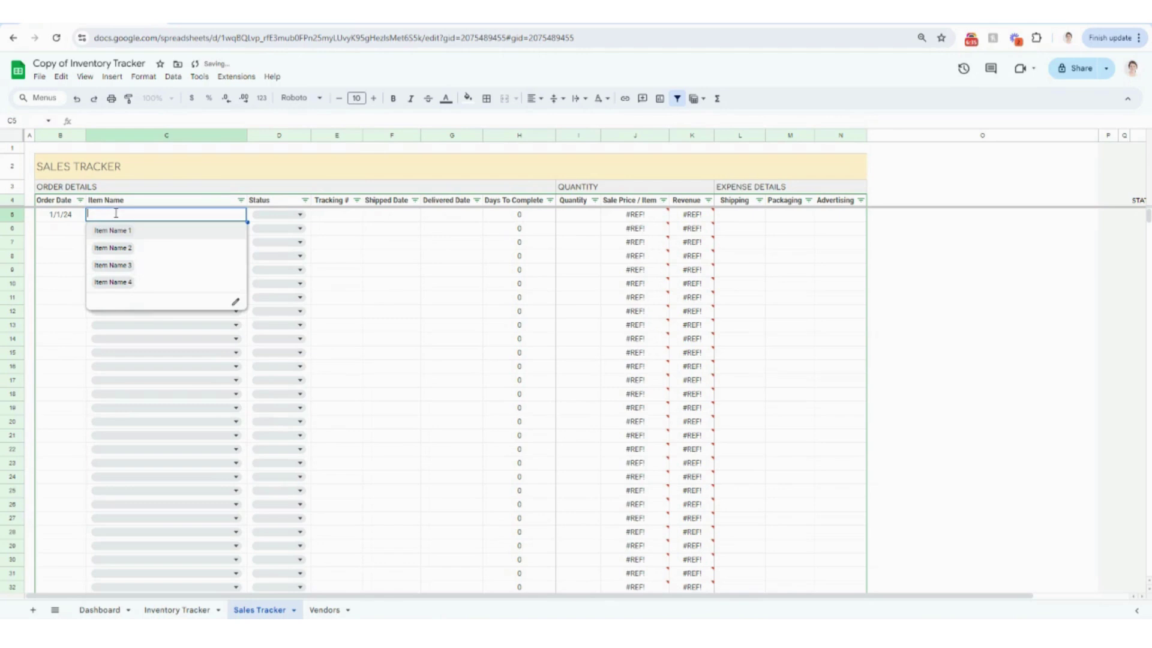
{"action": "left_click", "coordinate": [146, 237]}
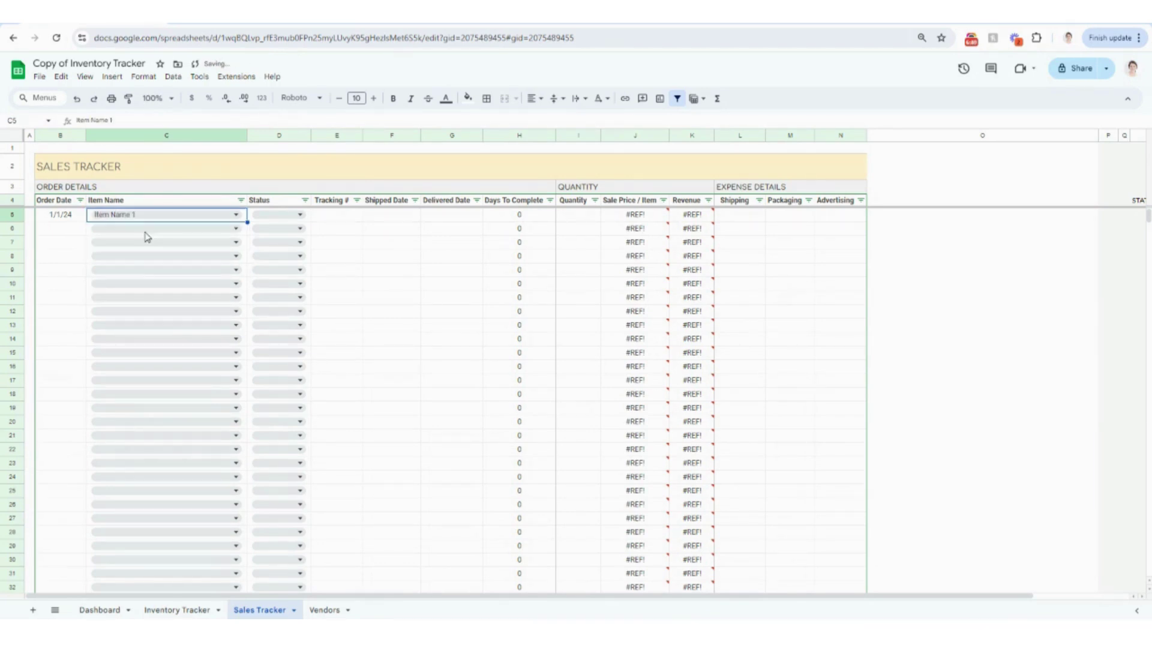
{"action": "left_click", "coordinate": [191, 610]}
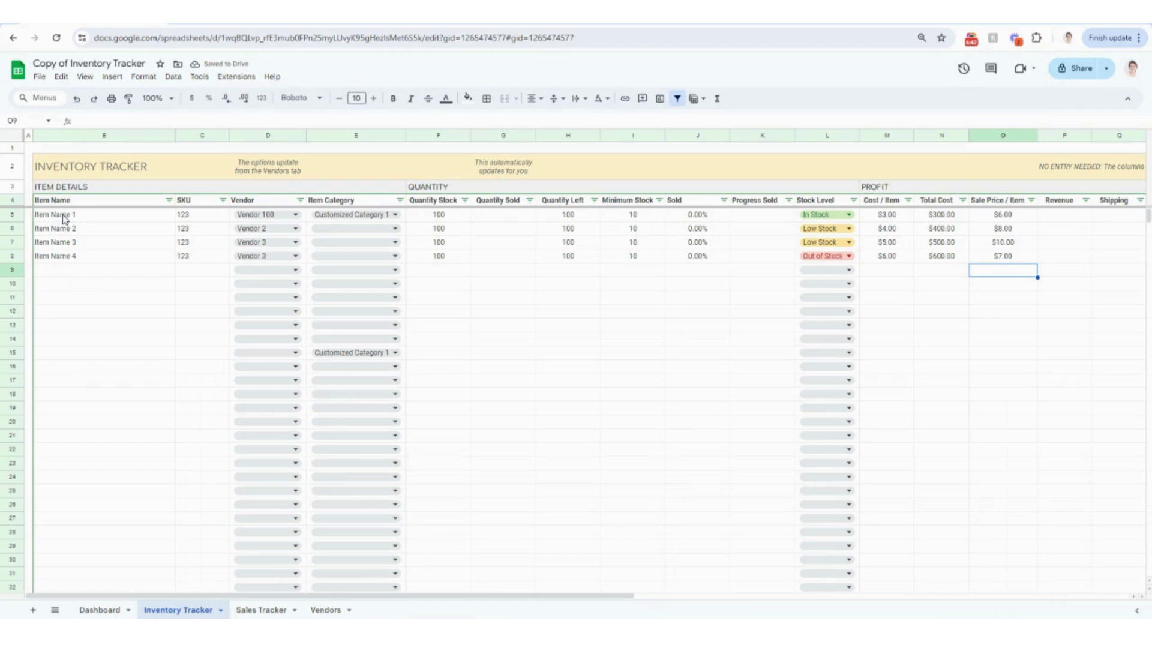
{"action": "left_click", "coordinate": [255, 609]}
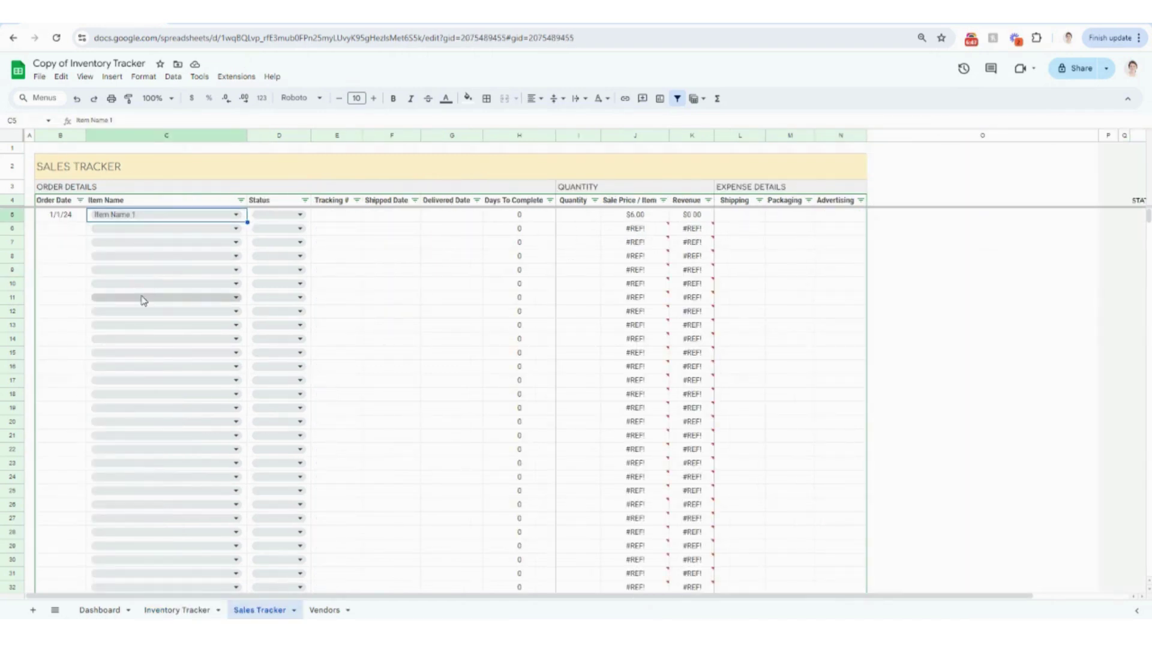
{"action": "left_click", "coordinate": [279, 215]}
{"action": "left_click", "coordinate": [285, 239]}
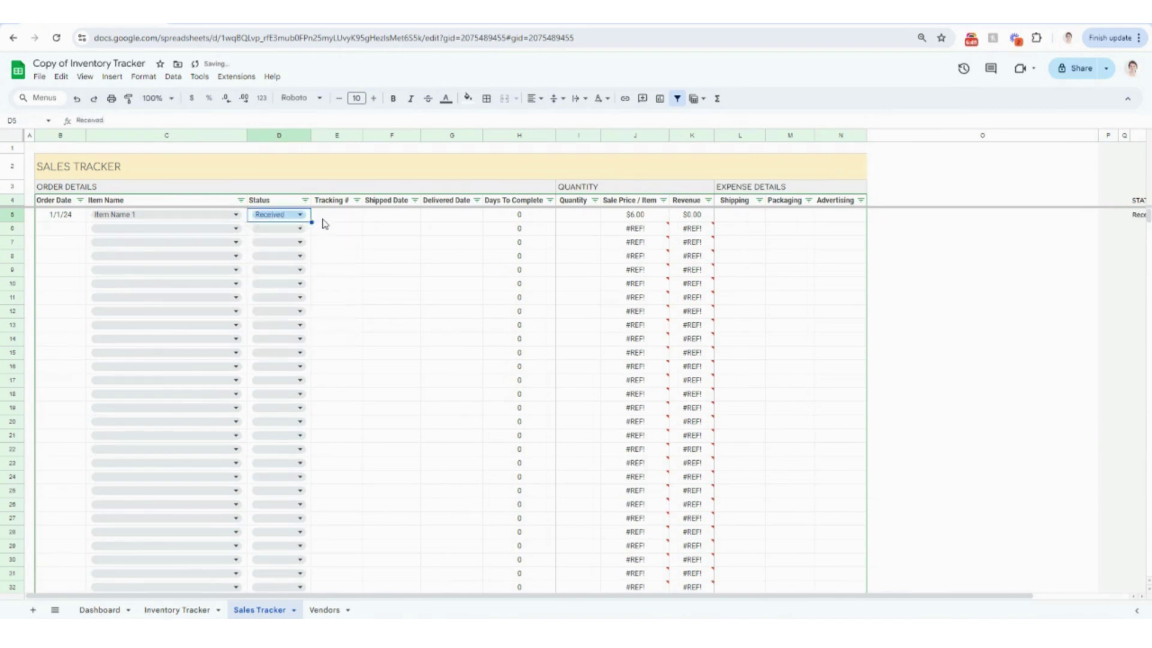
- Enter tracking number 123, shipped date 1/1/24 and delivered date 1/3/24 for the first order
{"action": "left_click", "coordinate": [318, 218]}
{"action": "type", "text": "123"}
{"action": "key", "text": "Tab"}
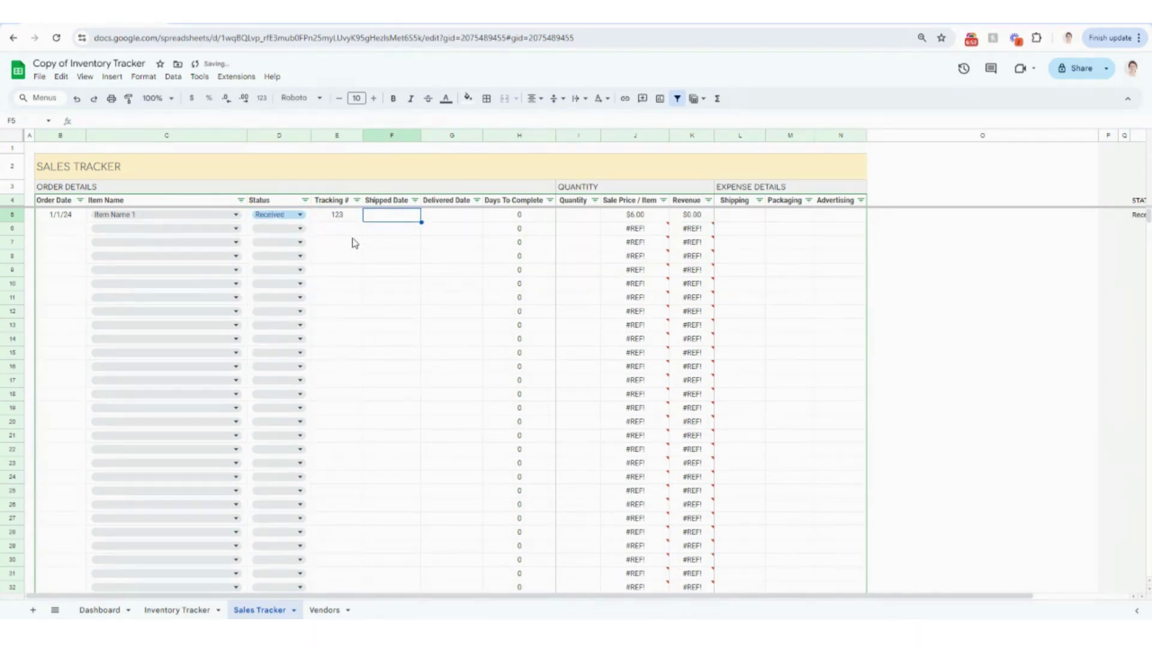
{"action": "type", "text": "1/1/24"}
{"action": "key", "text": "Tab"}
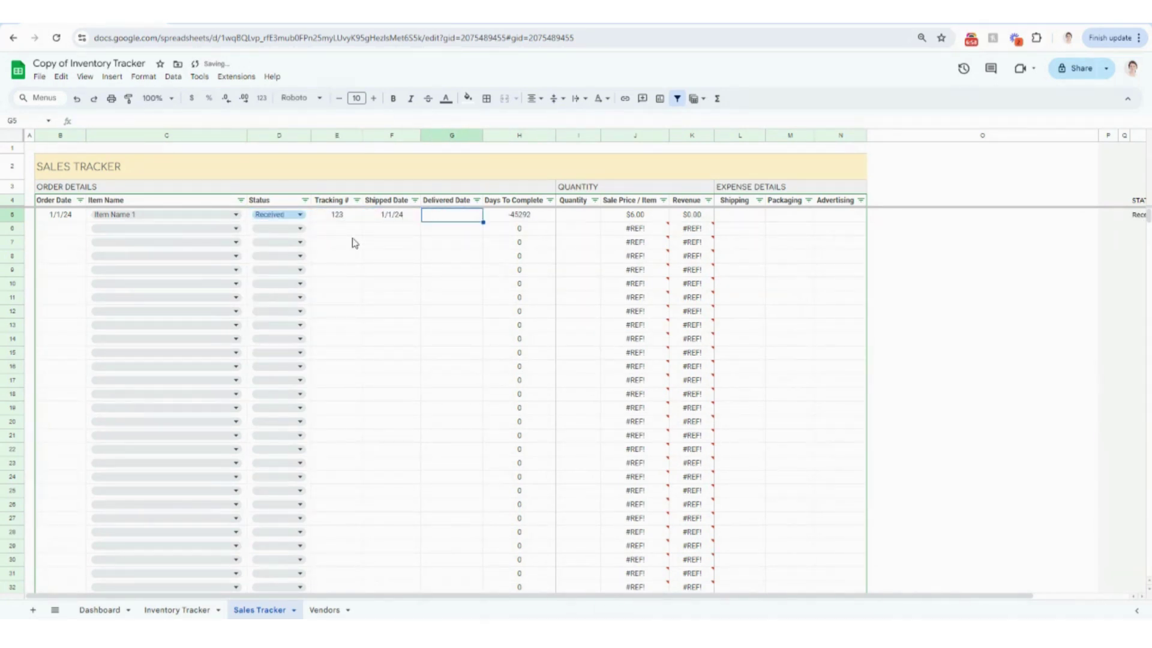
{"action": "type", "text": "1/3/24"}
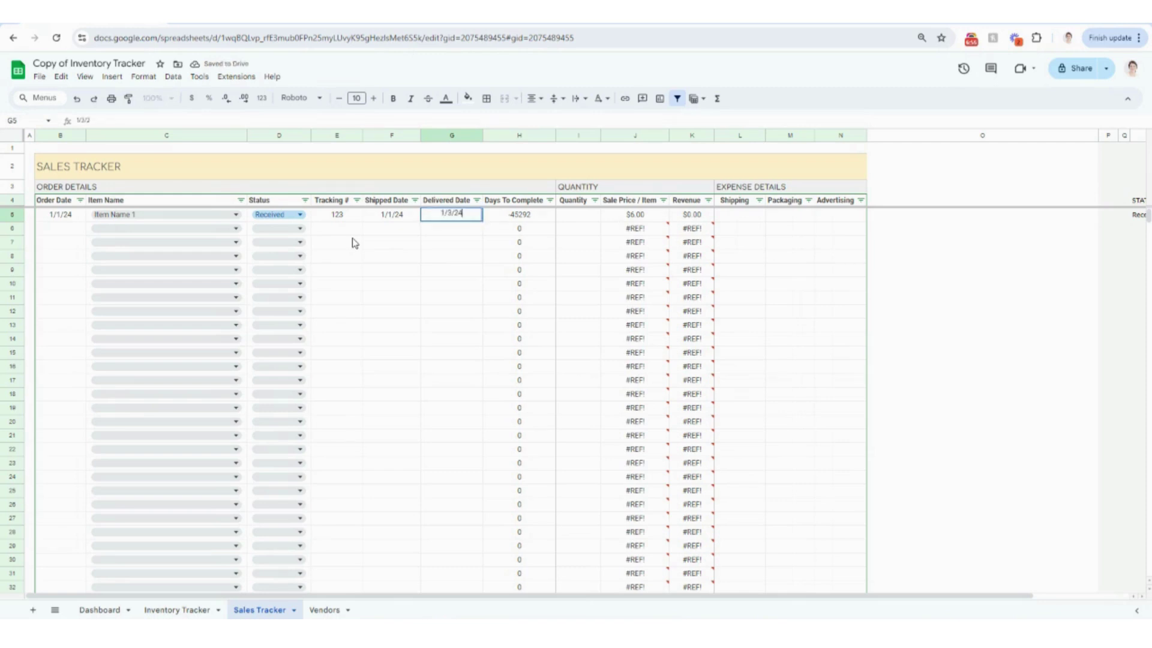
{"action": "key", "text": "Tab"}
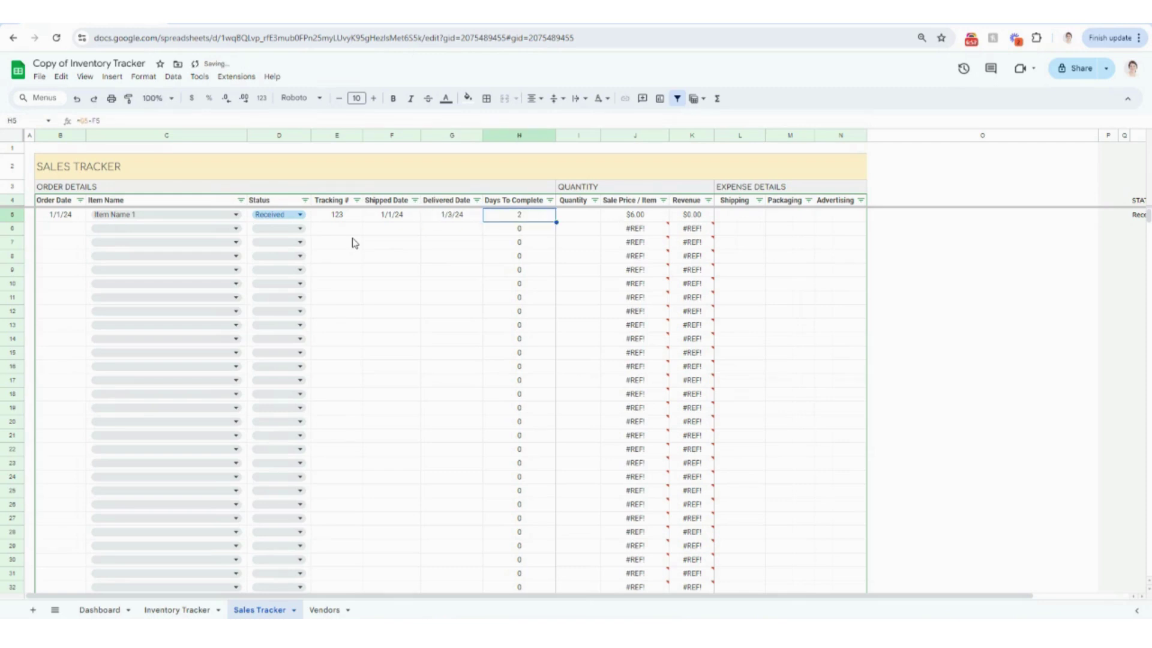
- Set the first order's quantity to 10 and Shipping, Packaging and Advertising to $10 each
{"action": "left_click", "coordinate": [572, 220]}
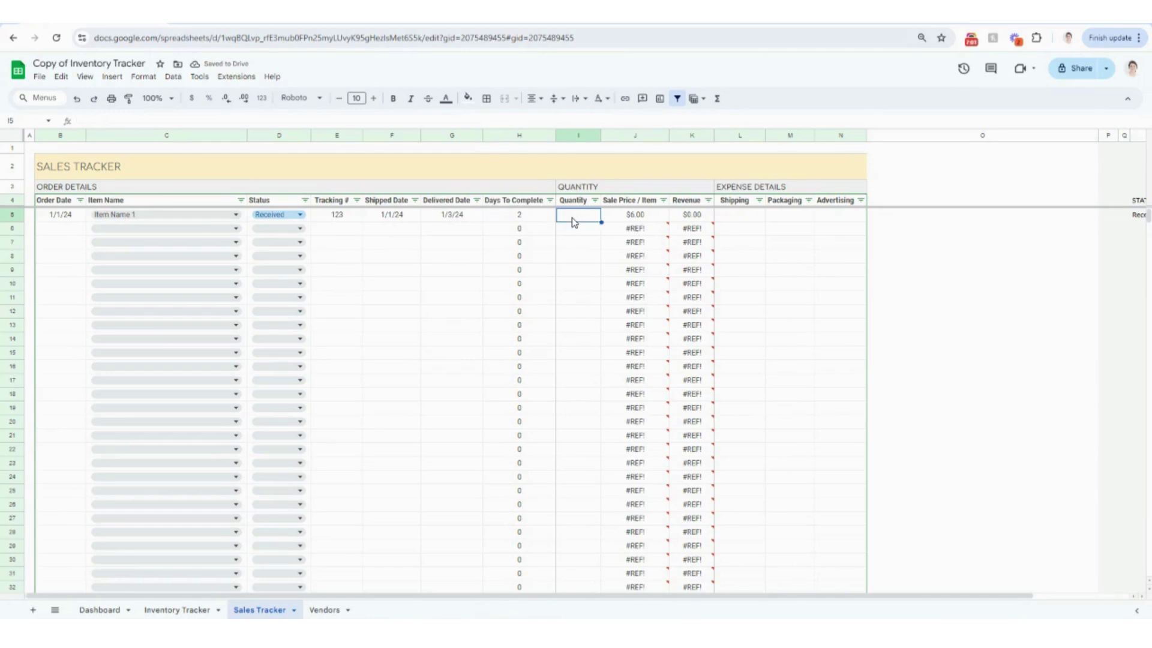
{"action": "type", "text": "10"}
{"action": "key", "text": "Tab"}
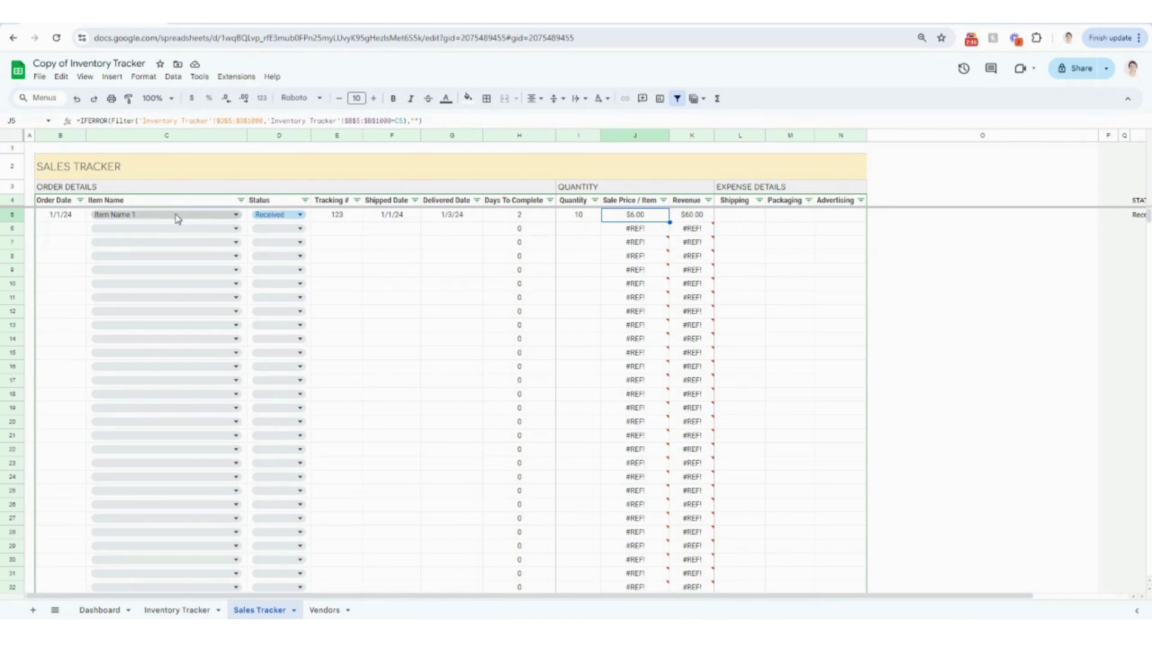
{"action": "left_click", "coordinate": [730, 221]}
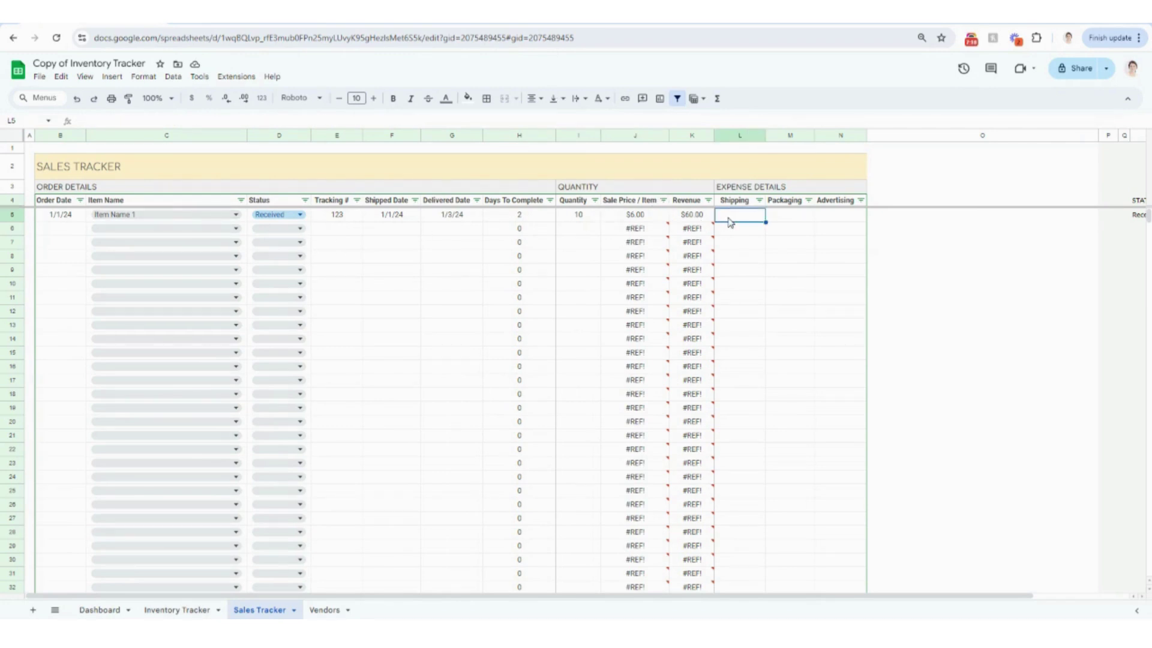
{"action": "type", "text": "10"}
{"action": "key", "text": "Tab"}
{"action": "type", "text": "10"}
{"action": "key", "text": "Tab"}
{"action": "type", "text": "1"}
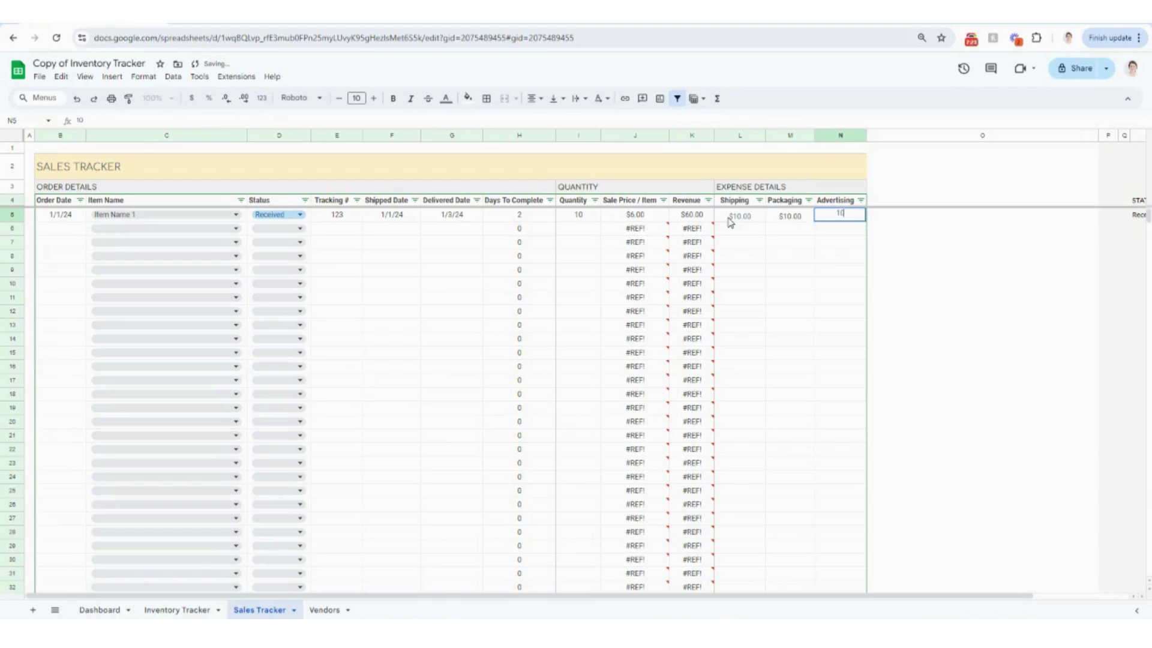
{"action": "left_click", "coordinate": [729, 220]}
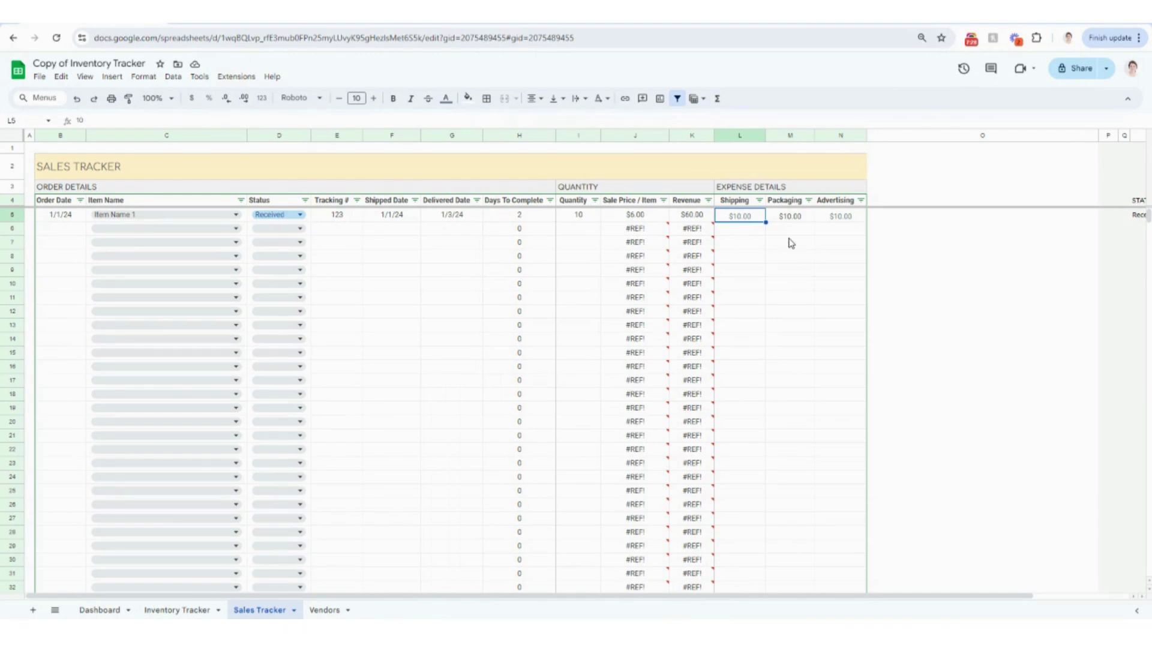
- Start the second order: date 1/1/24, Item Name 2, status Processing, tracking number 123
{"action": "left_click", "coordinate": [65, 232]}
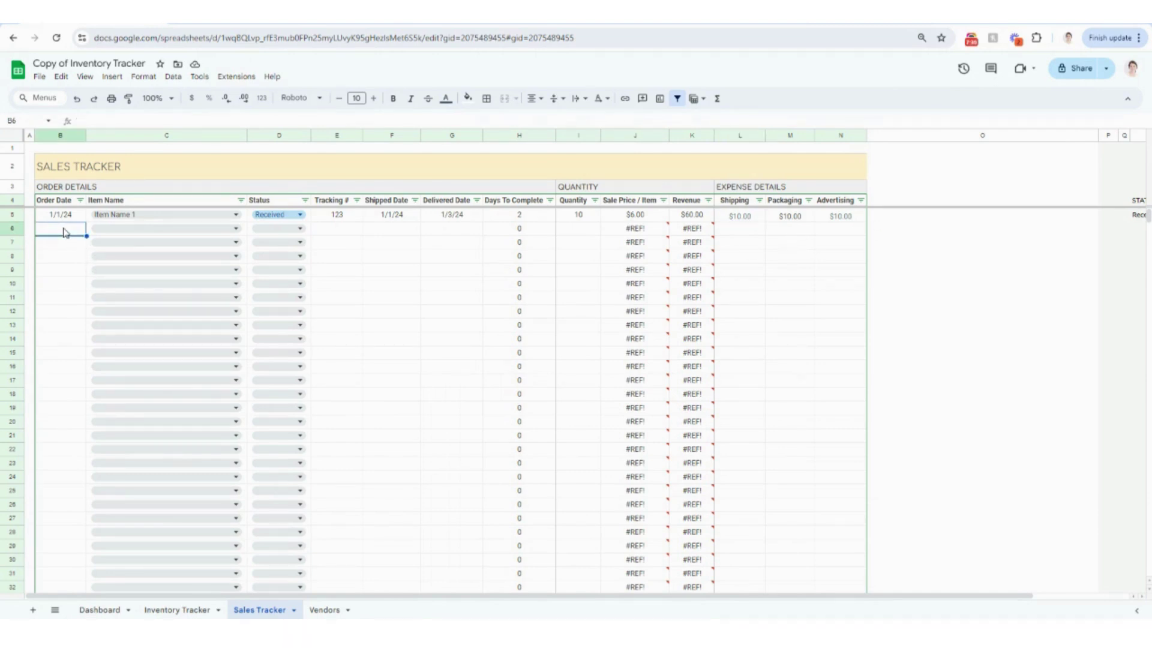
{"action": "type", "text": "1/1/24"}
{"action": "key", "text": "Tab"}
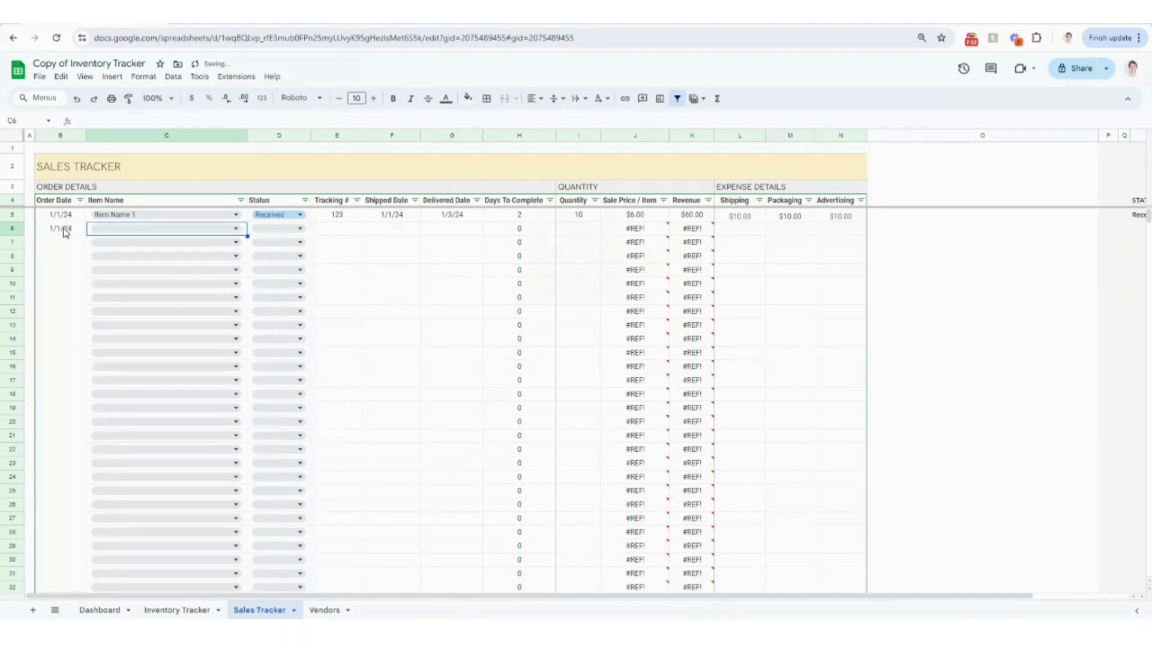
{"action": "left_click", "coordinate": [120, 227]}
{"action": "left_click", "coordinate": [128, 264]}
{"action": "left_click", "coordinate": [277, 229]}
{"action": "left_click", "coordinate": [273, 262]}
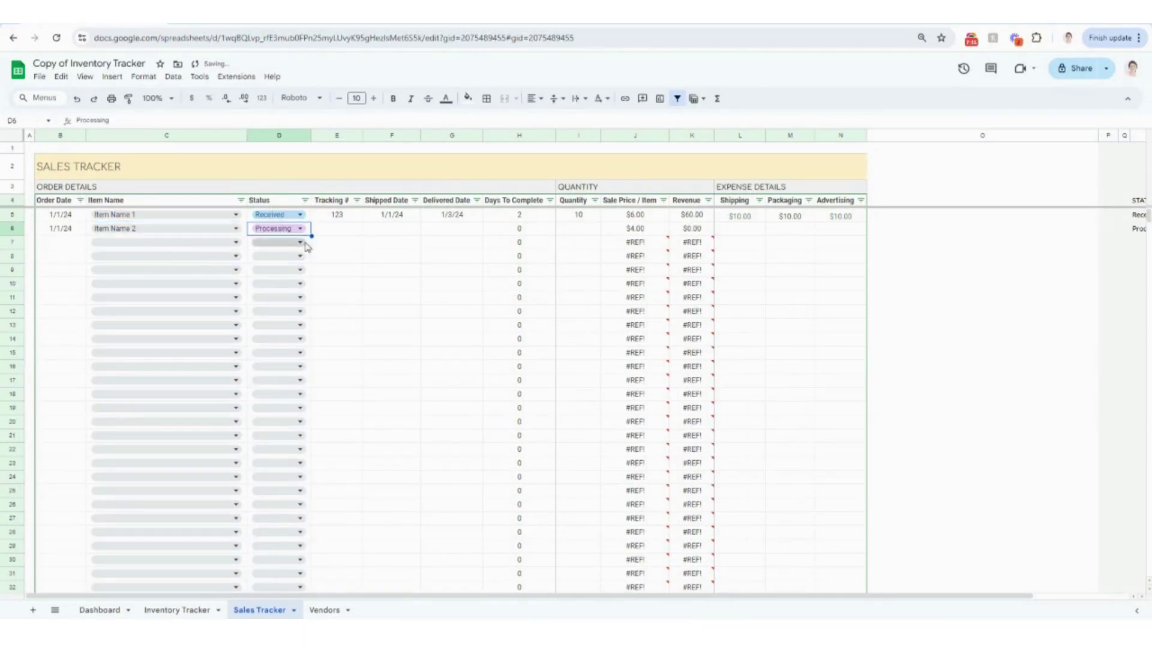
{"action": "left_click", "coordinate": [329, 232]}
{"action": "type", "text": "123"}
- Give the second order shipped 1/1/24, delivered 1/3/24, quantity 100 and costs 10, 10, 15
{"action": "left_click", "coordinate": [374, 229]}
{"action": "type", "text": "1/"}
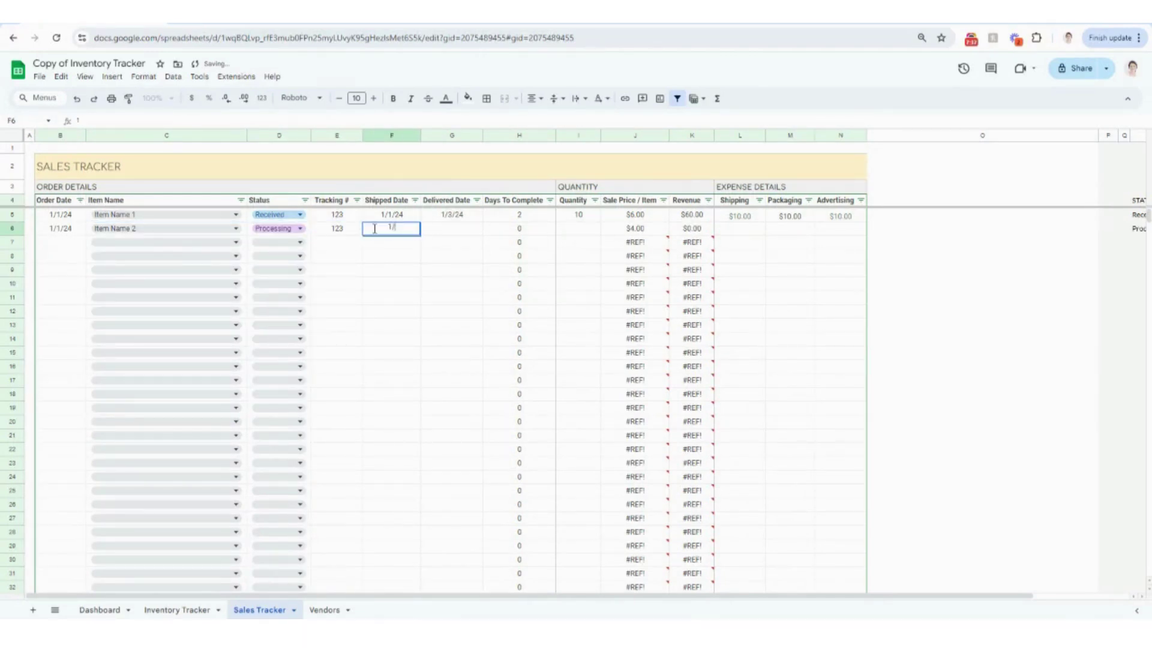
{"action": "type", "text": "1/24"}
{"action": "key", "text": "Tab"}
{"action": "type", "text": "1/3/24"}
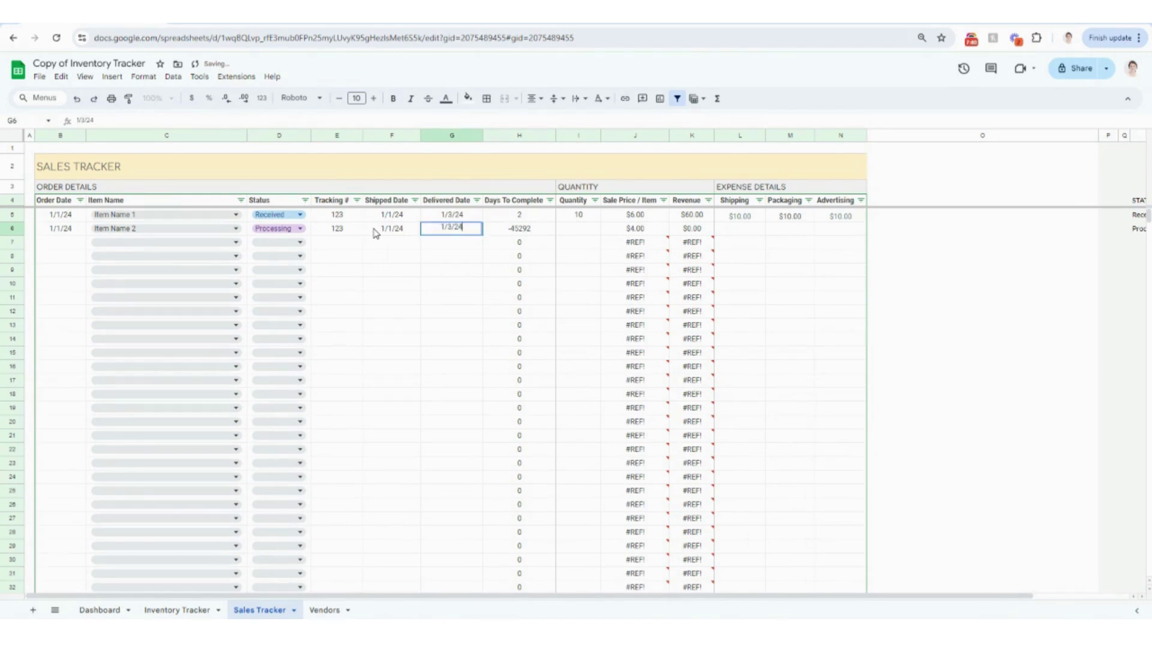
{"action": "key", "text": "Tab"}
{"action": "key", "text": "Tab"}
{"action": "type", "text": "100"}
{"action": "key", "text": "Tab"}
{"action": "key", "text": "Tab"}
{"action": "key", "text": "Tab"}
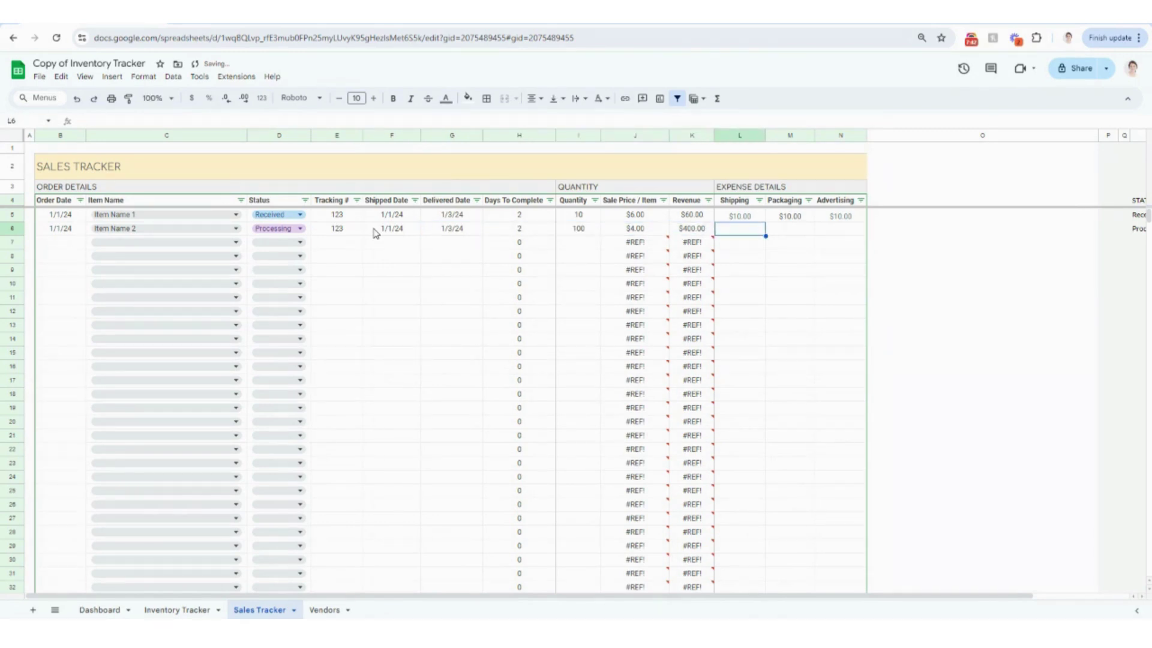
{"action": "type", "text": "10"}
{"action": "key", "text": "Tab"}
{"action": "type", "text": "10"}
{"action": "key", "text": "Tab"}
{"action": "type", "text": "15"}
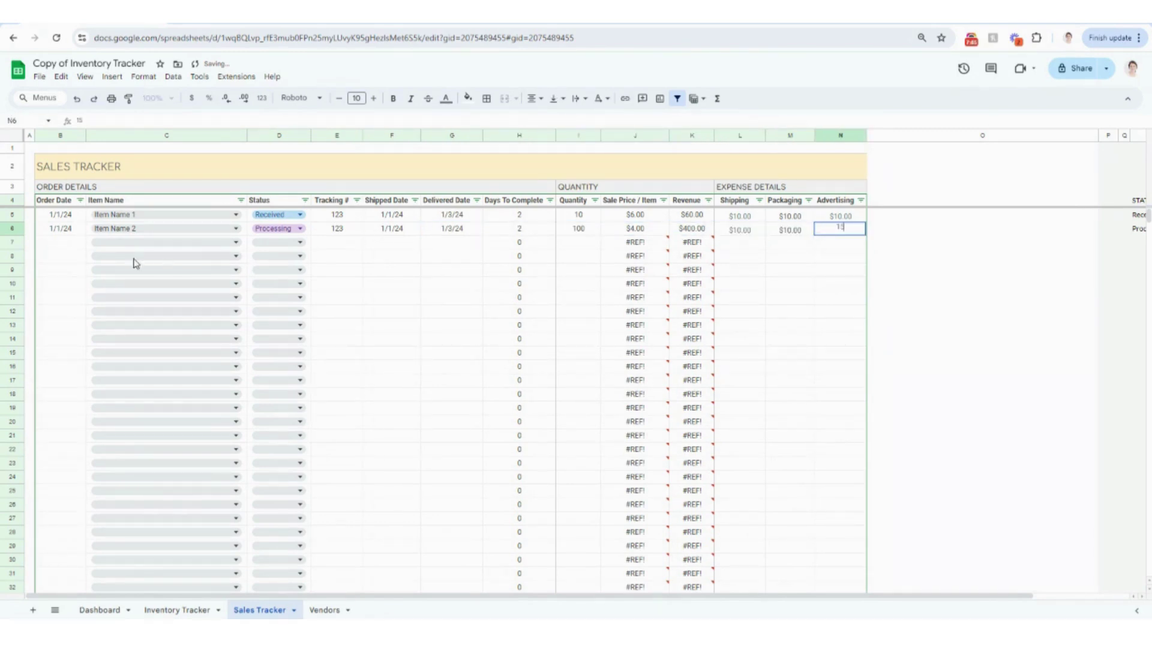
- Start the third order: date 1/2/24, Item Name 1, status Packed, tracking number 123
{"action": "left_click", "coordinate": [75, 242]}
{"action": "type", "text": "1/2/2"}
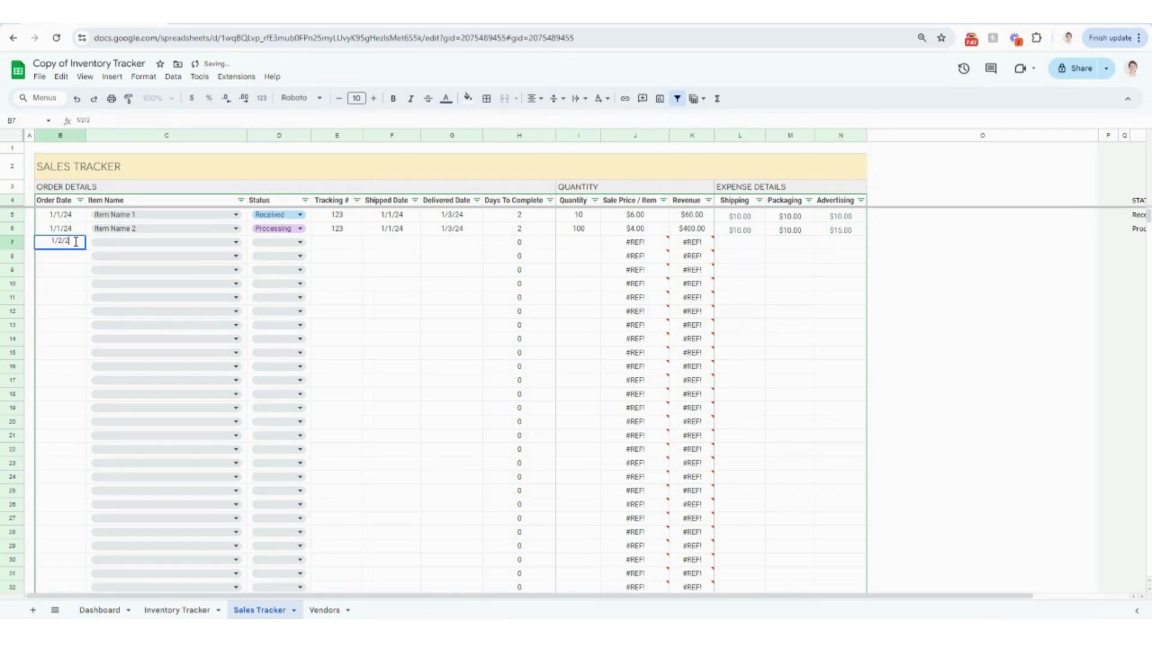
{"action": "type", "text": "4"}
{"action": "key", "text": "Tab"}
{"action": "left_click", "coordinate": [120, 242]}
{"action": "left_click", "coordinate": [123, 259]}
{"action": "left_click", "coordinate": [273, 242]}
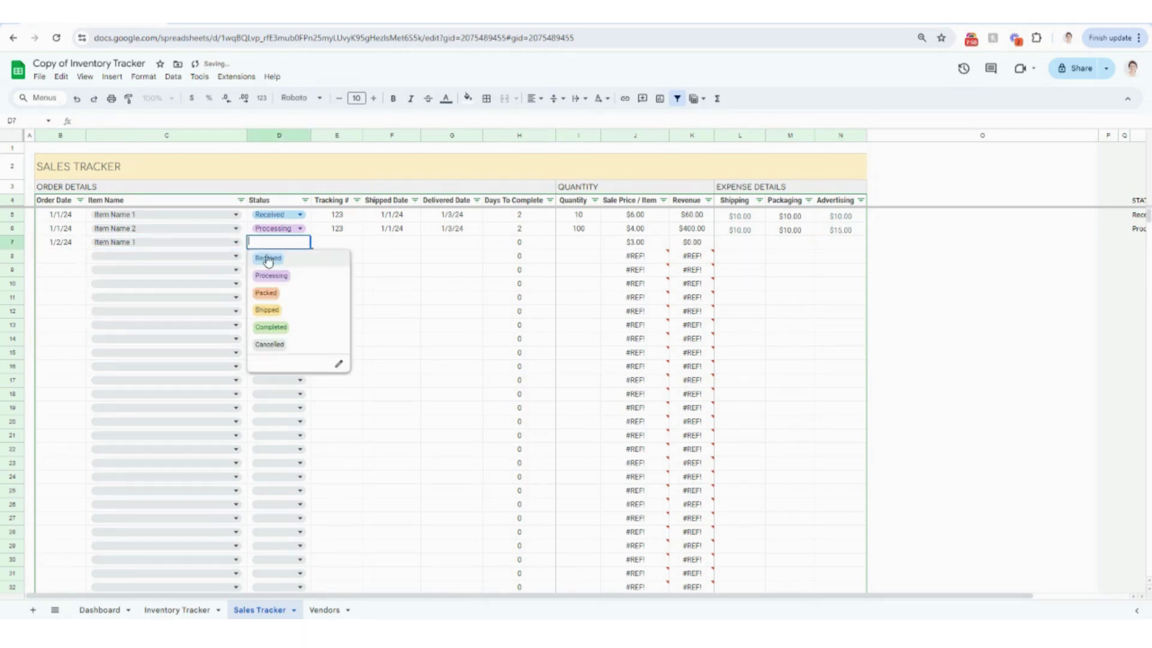
{"action": "left_click", "coordinate": [266, 293]}
{"action": "left_click", "coordinate": [342, 243]}
{"action": "type", "text": "123"}
- Give the third order shipped 1/1/24, delivered 1/3/24, quantity 50, and costs $10, $5, $5
{"action": "left_click", "coordinate": [407, 243]}
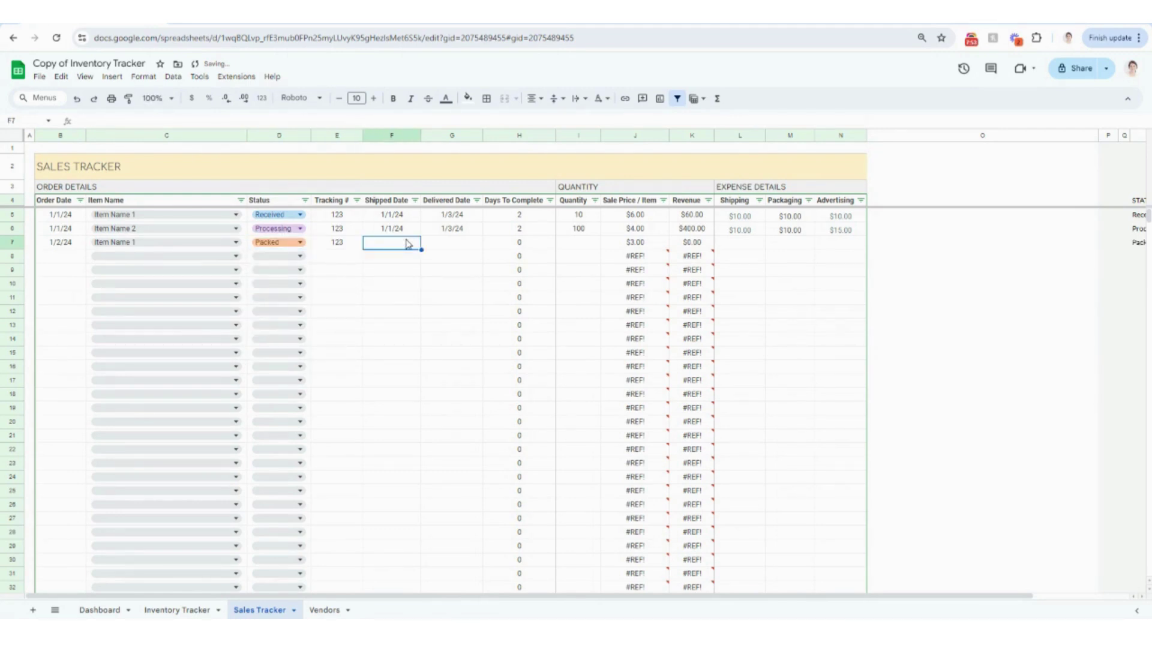
{"action": "type", "text": "1/1/24"}
{"action": "key", "text": "Tab"}
{"action": "type", "text": "1/3/"}
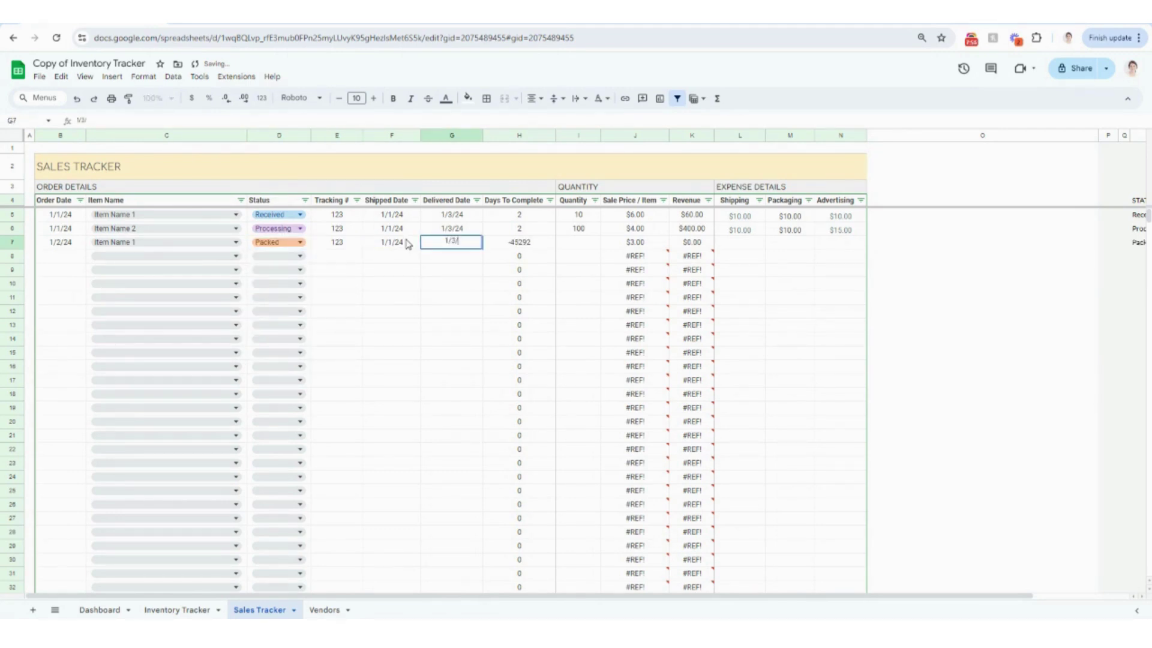
{"action": "type", "text": "24"}
{"action": "key", "text": "Tab"}
{"action": "key", "text": "Tab"}
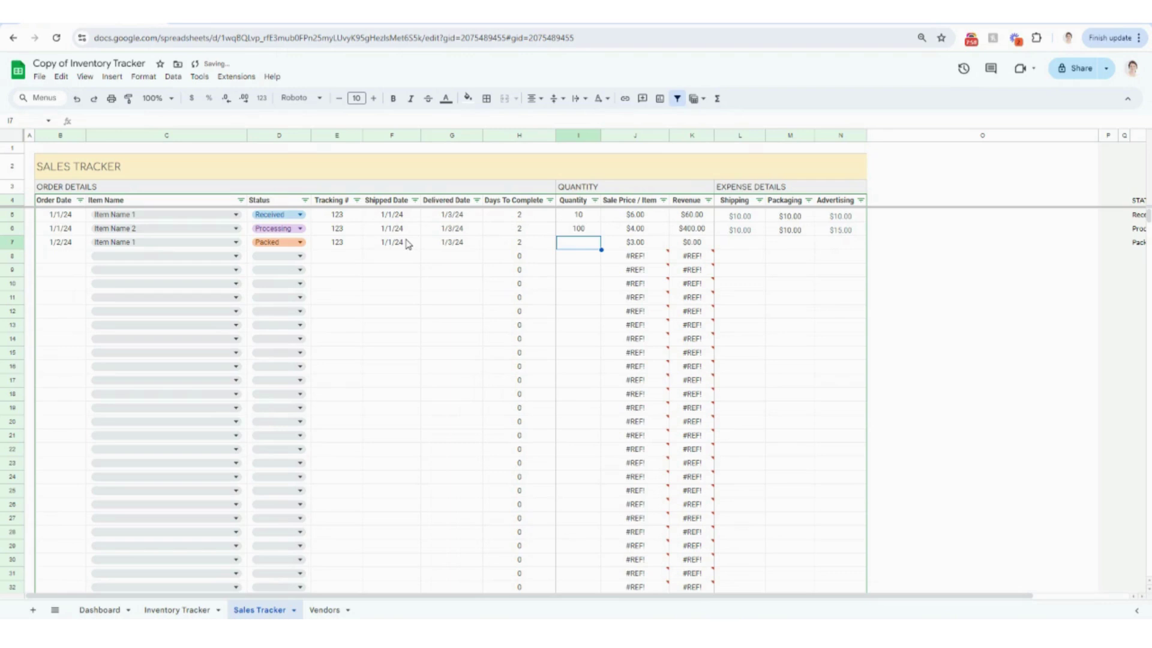
{"action": "type", "text": "50"}
{"action": "key", "text": "Tab"}
{"action": "key", "text": "Tab"}
{"action": "key", "text": "Tab"}
{"action": "type", "text": "10"}
{"action": "key", "text": "Tab"}
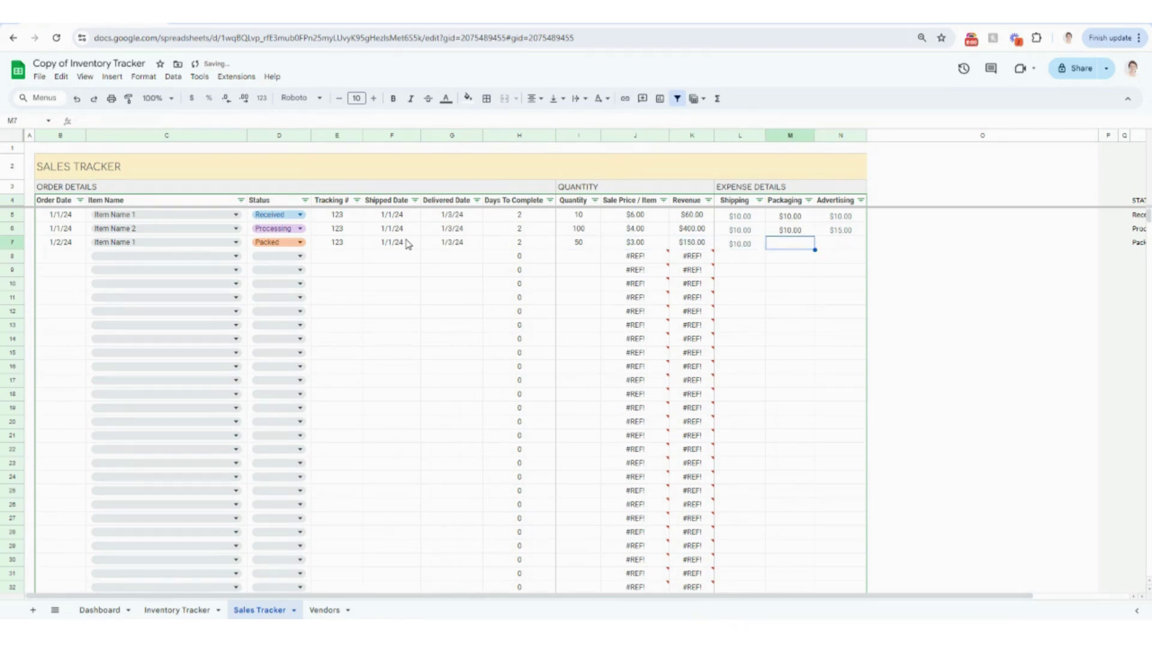
{"action": "type", "text": "5"}
{"action": "key", "text": "Tab"}
{"action": "left_click", "coordinate": [391, 272]}
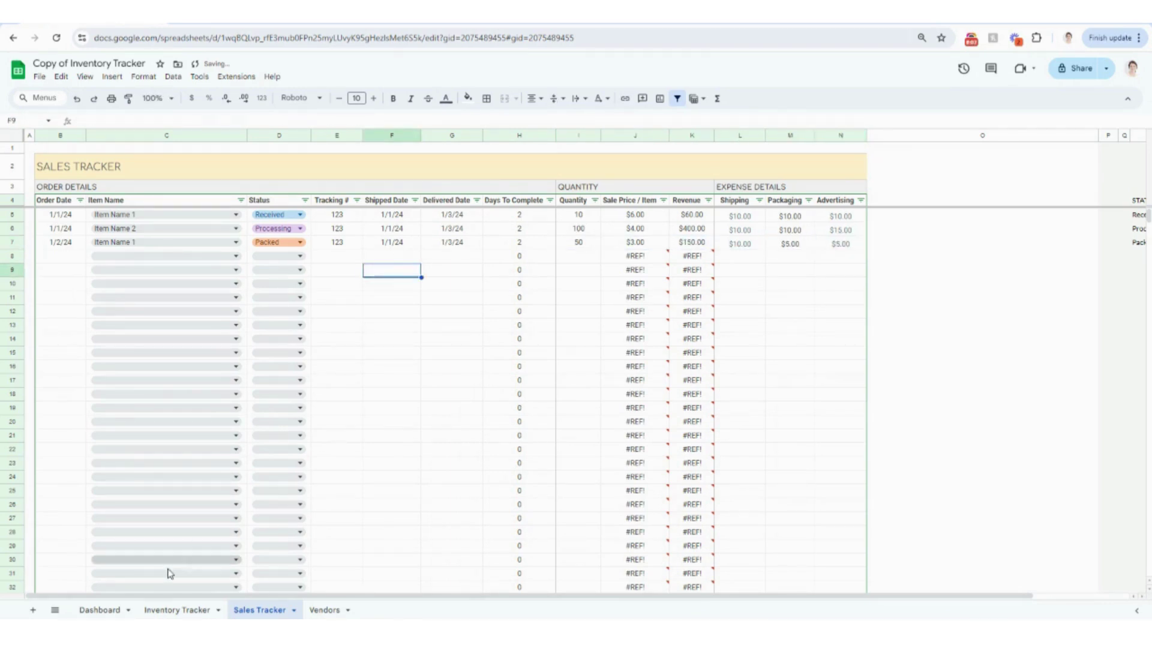
- Check the Quantity Sold formula in G5 against the order quantities on the Sales Tracker
{"action": "left_click", "coordinate": [160, 611]}
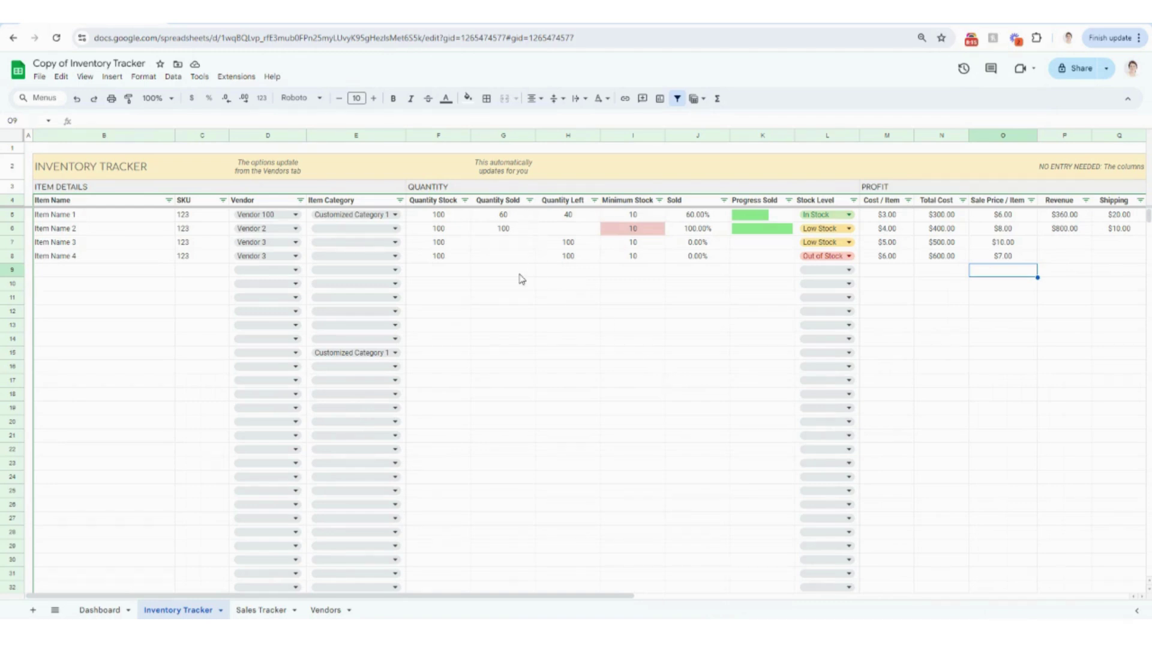
{"action": "left_click", "coordinate": [505, 219]}
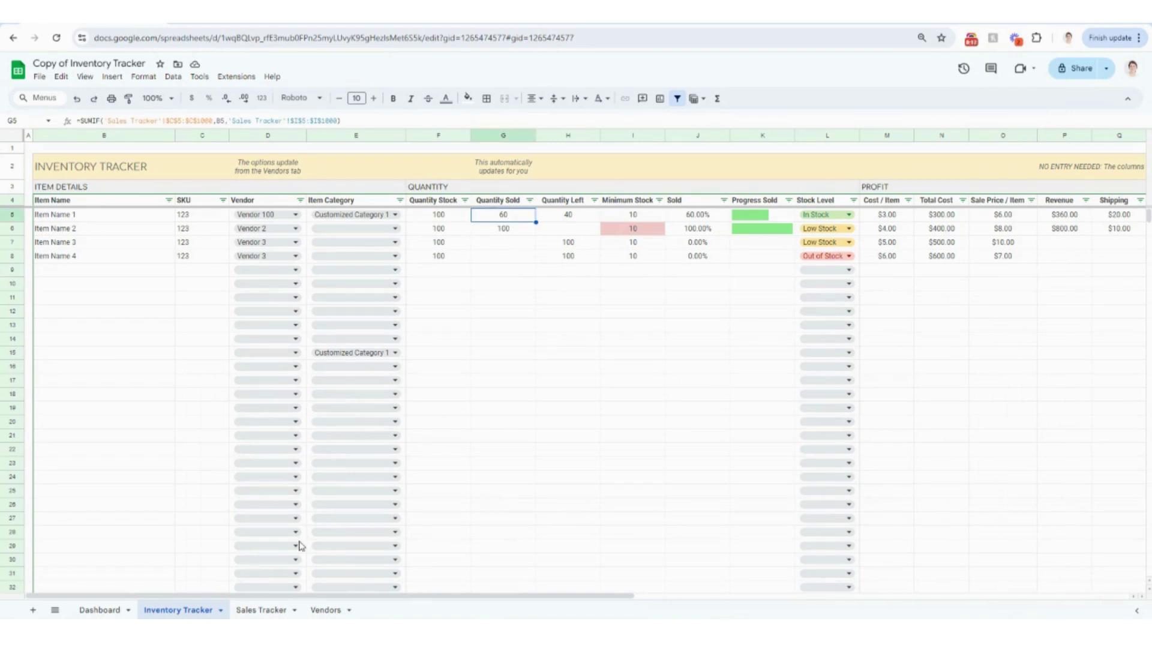
{"action": "left_click", "coordinate": [262, 611]}
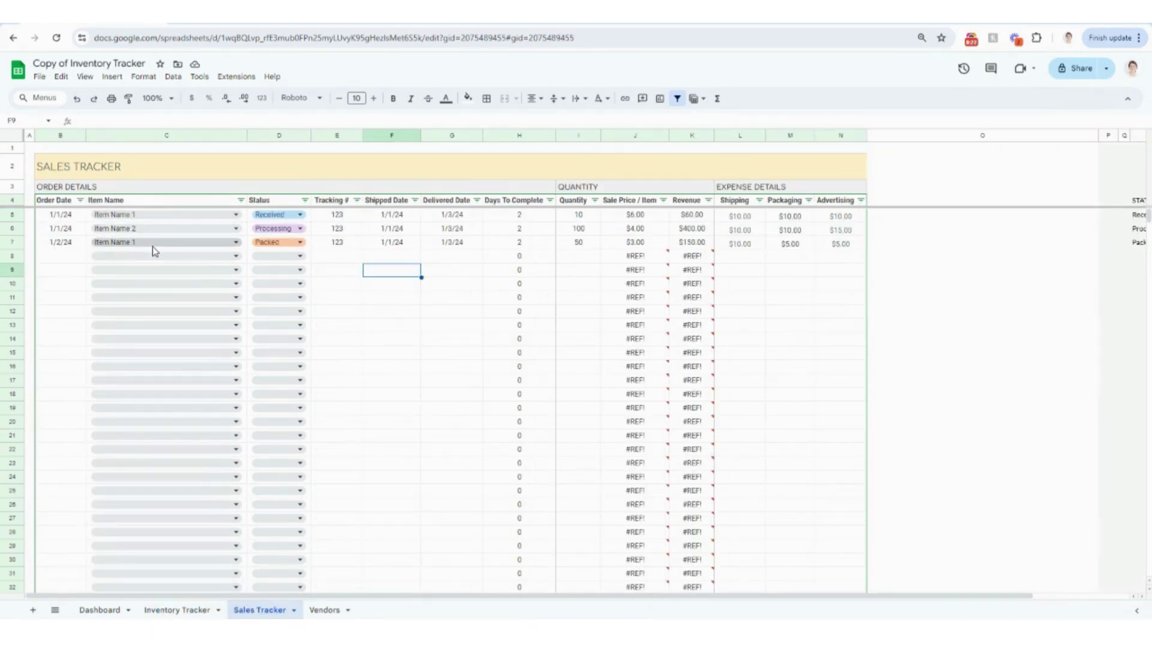
{"action": "left_click", "coordinate": [583, 217]}
{"action": "key", "text": "Down"}
{"action": "key", "text": "Down"}
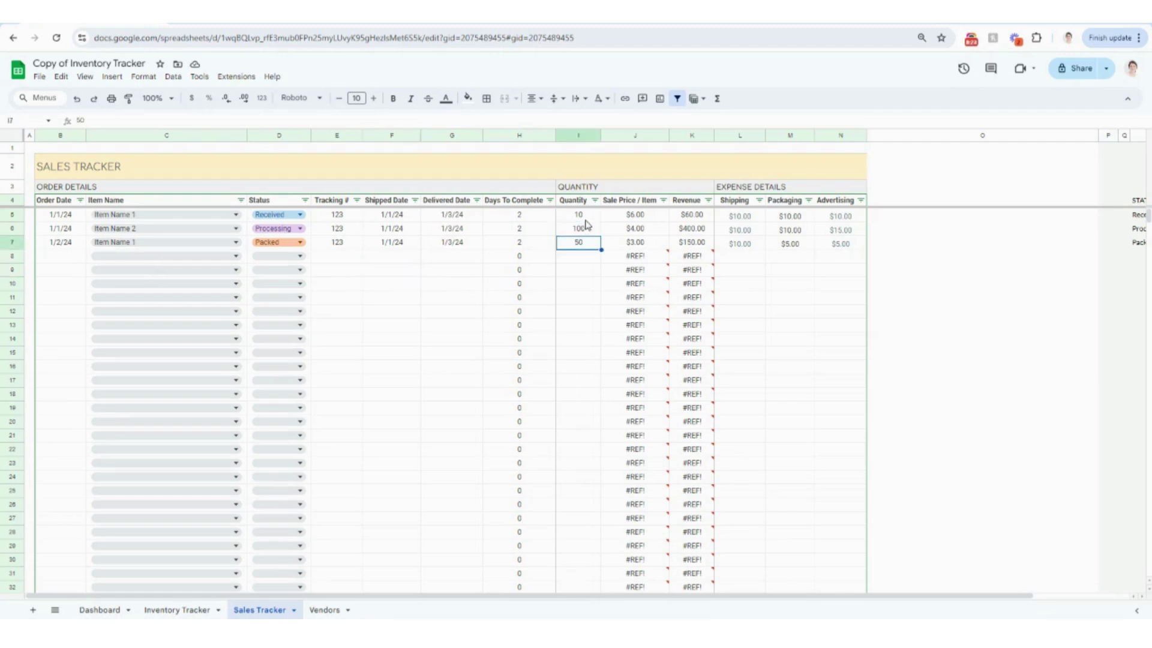
{"action": "left_click", "coordinate": [585, 219]}
{"action": "left_click", "coordinate": [589, 246]}
- Review Item Name 2's quantity sold and minimum stock, then set its Stock Level to Out of Stock
{"action": "left_click", "coordinate": [160, 609]}
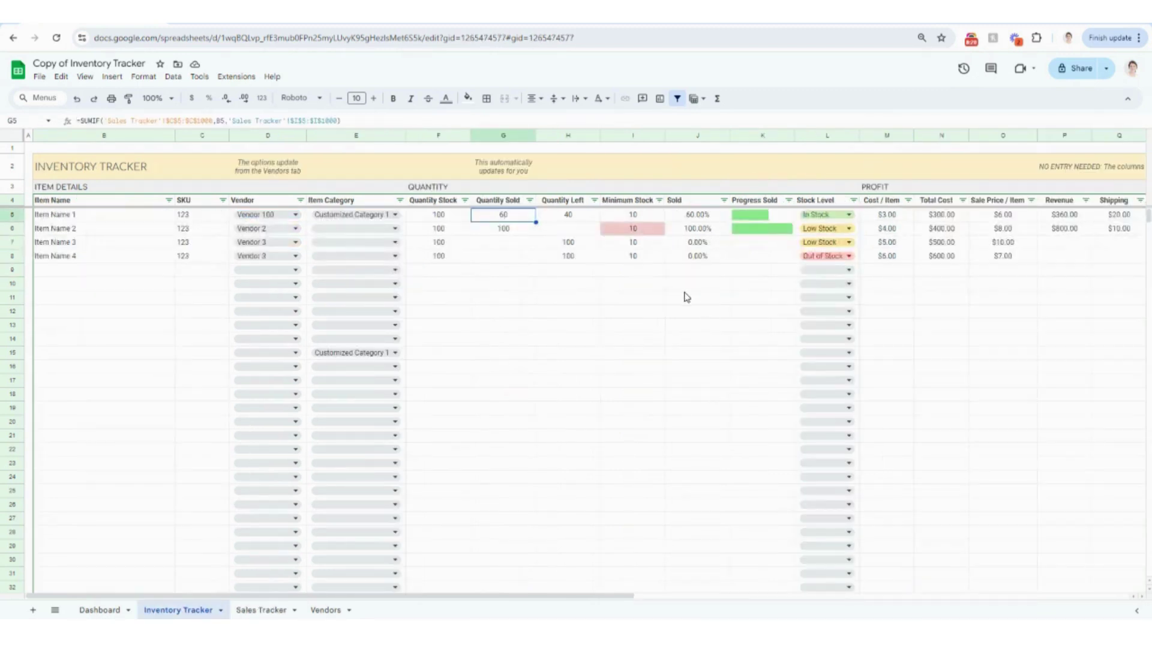
{"action": "left_click", "coordinate": [508, 230]}
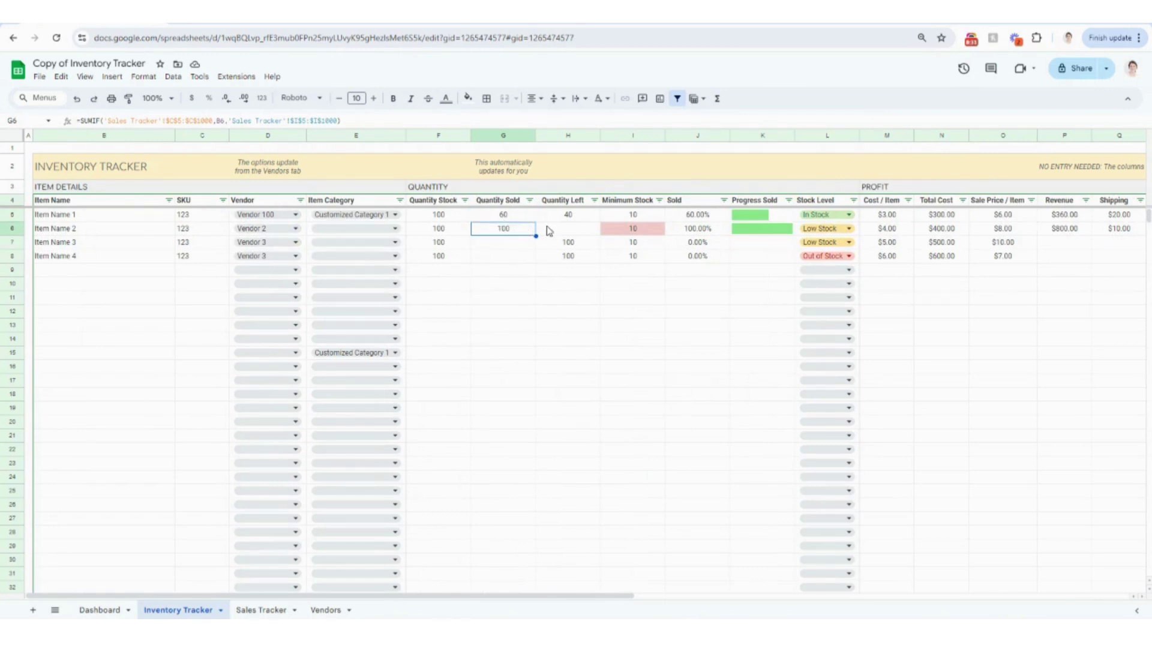
{"action": "left_click", "coordinate": [651, 230]}
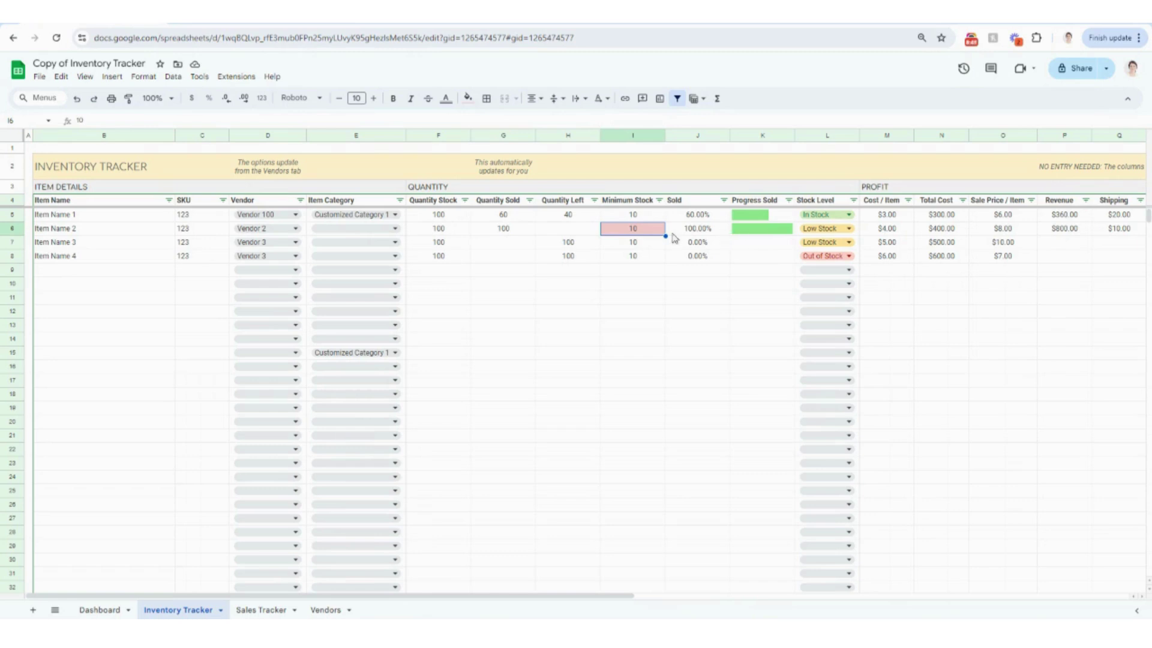
{"action": "left_click", "coordinate": [823, 229]}
{"action": "left_click", "coordinate": [818, 277]}
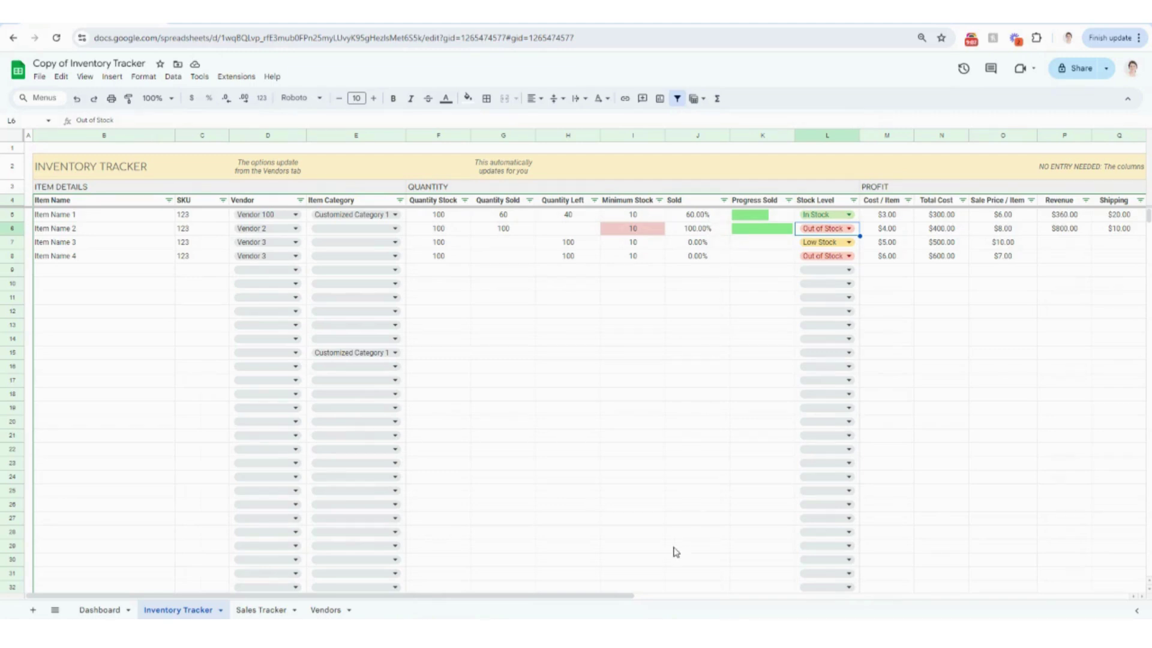
{"action": "left_click_drag", "start_coordinate": [633, 596], "coordinate": [856, 609]}
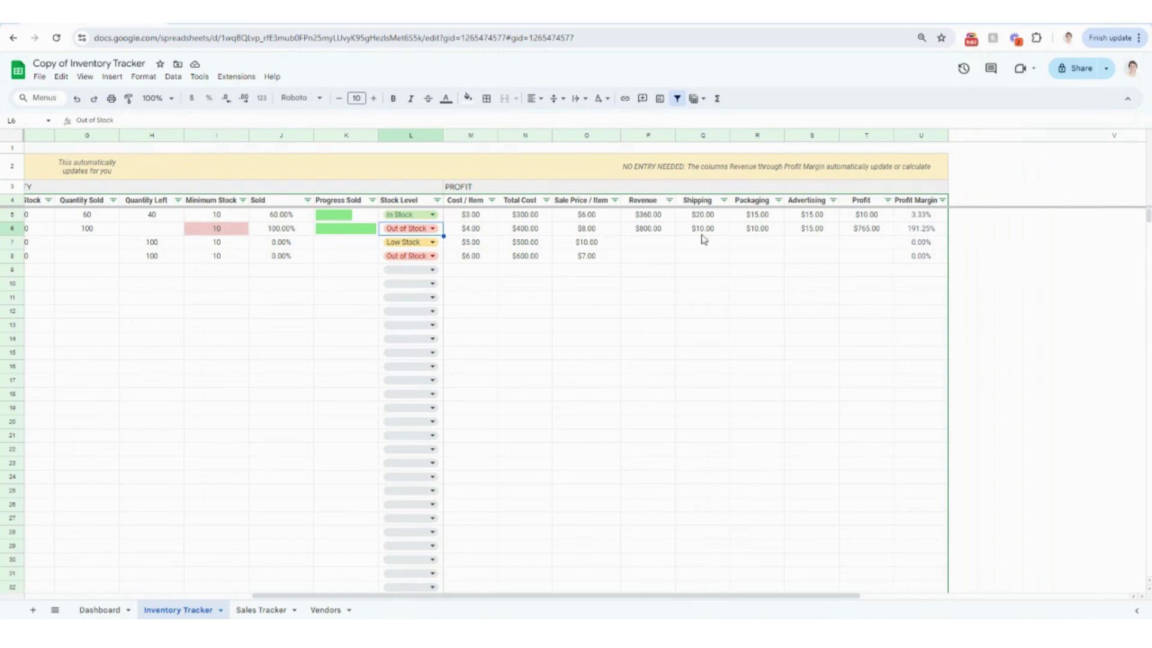
{"action": "left_click", "coordinate": [724, 219]}
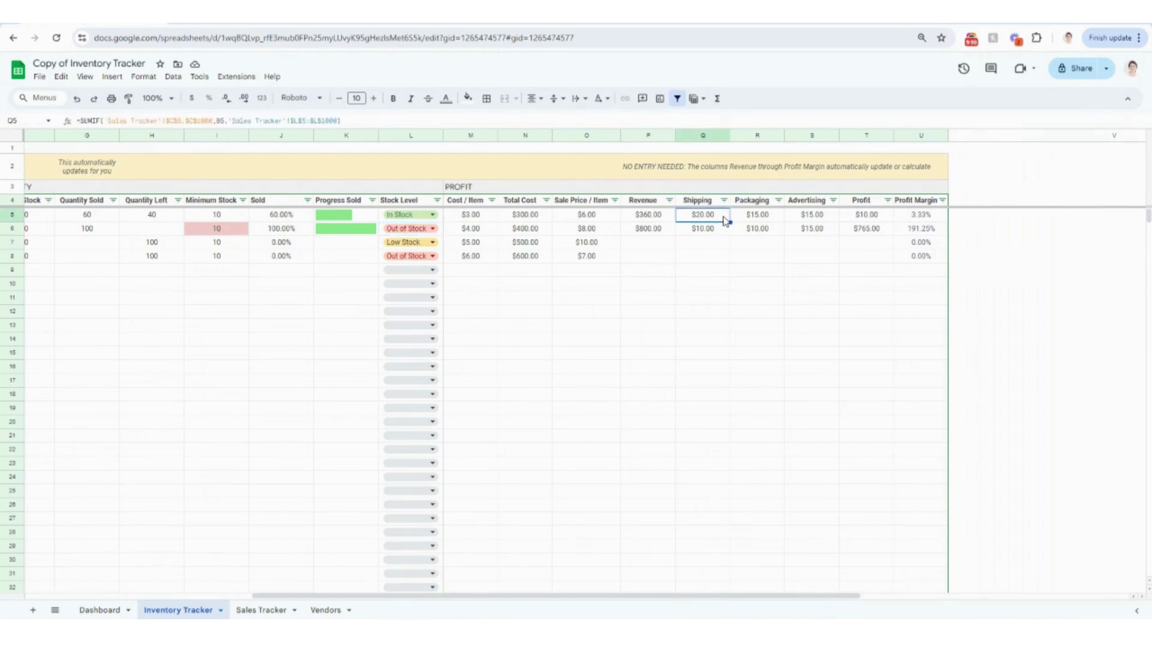
{"action": "left_click", "coordinate": [735, 270]}
{"action": "left_click", "coordinate": [828, 276]}
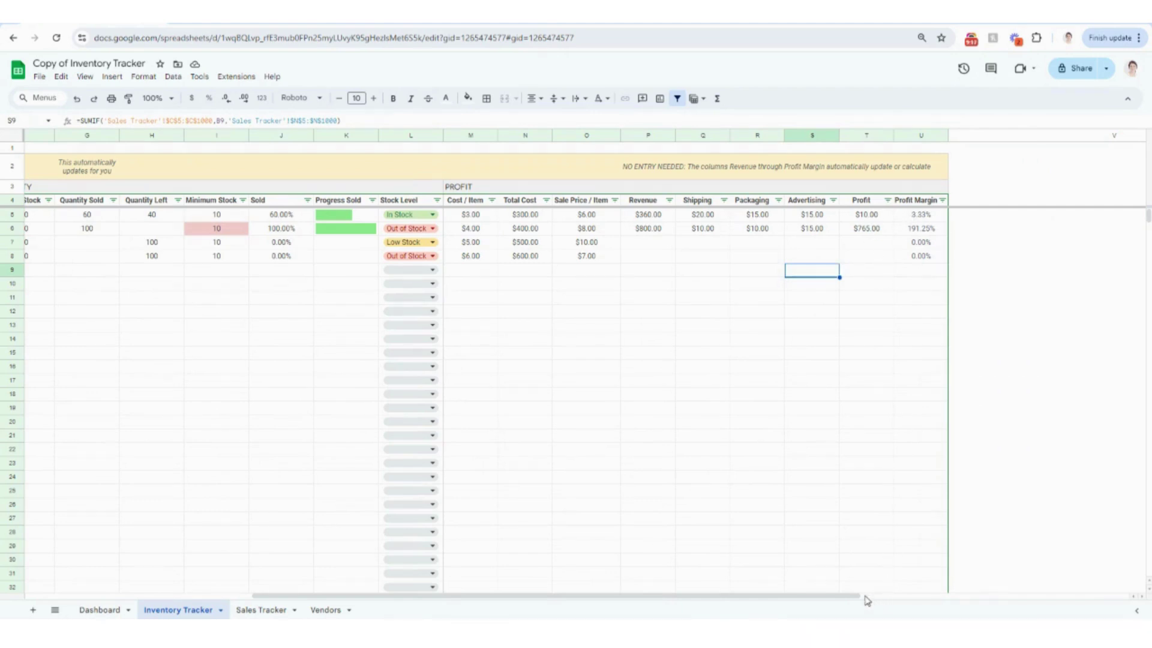
{"action": "left_click_drag", "start_coordinate": [864, 602], "coordinate": [601, 603]}
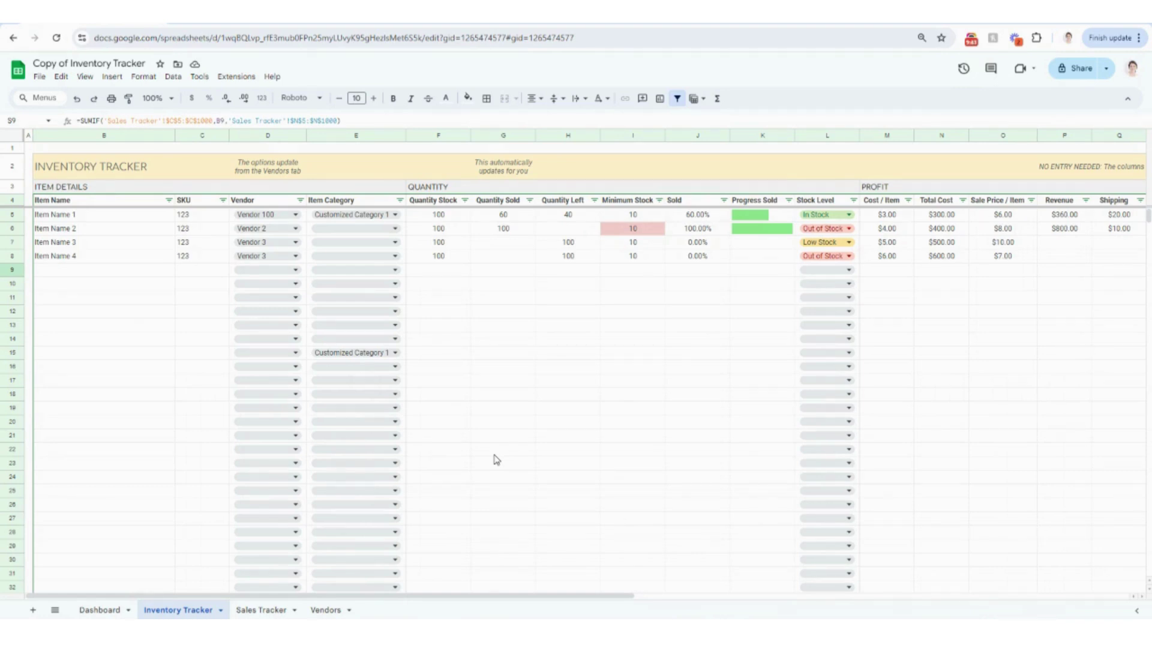
{"action": "left_click_drag", "start_coordinate": [512, 596], "coordinate": [722, 600]}
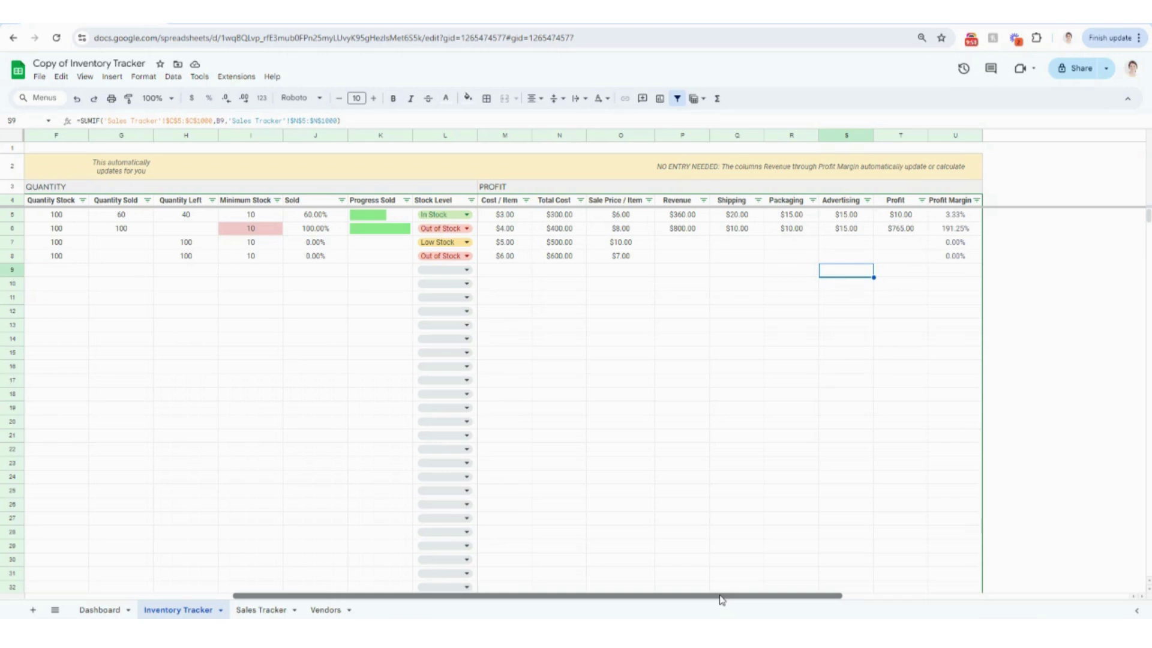
{"action": "left_click_drag", "start_coordinate": [721, 600], "coordinate": [438, 600]}
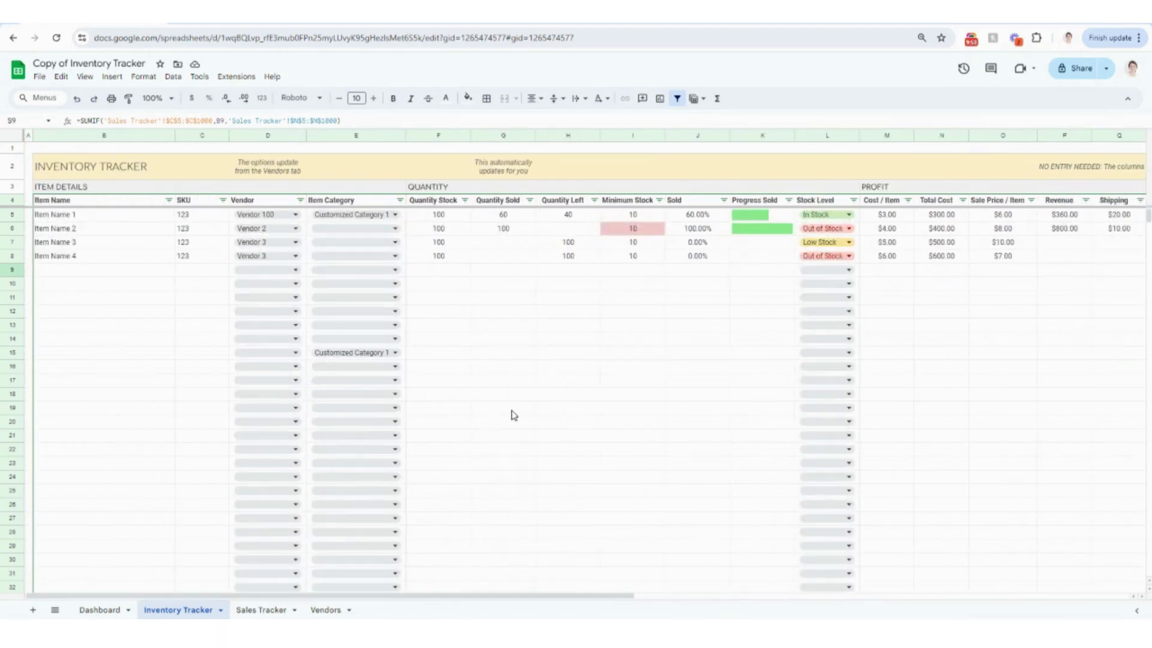
- View the Dashboard, scrolling through its 3 sales, $1,160.00 revenue and -$725.00 profit summary
{"action": "left_click", "coordinate": [93, 609]}
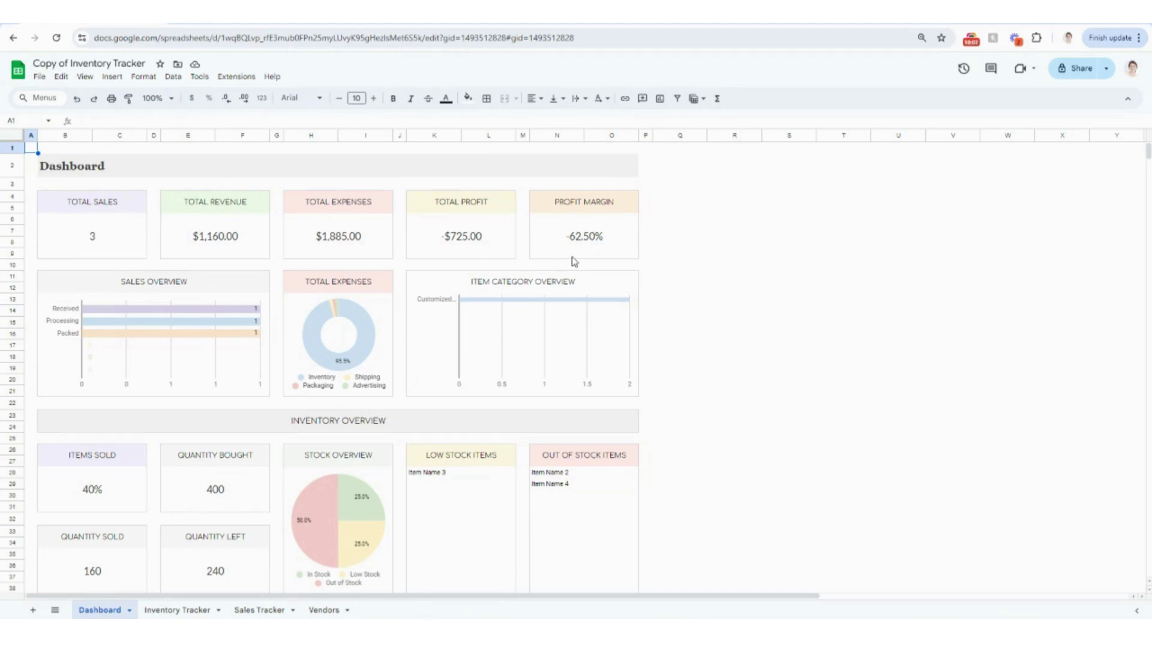
{"action": "scroll", "coordinate": [574, 262], "scroll_direction": "down", "scroll_amount": 5}
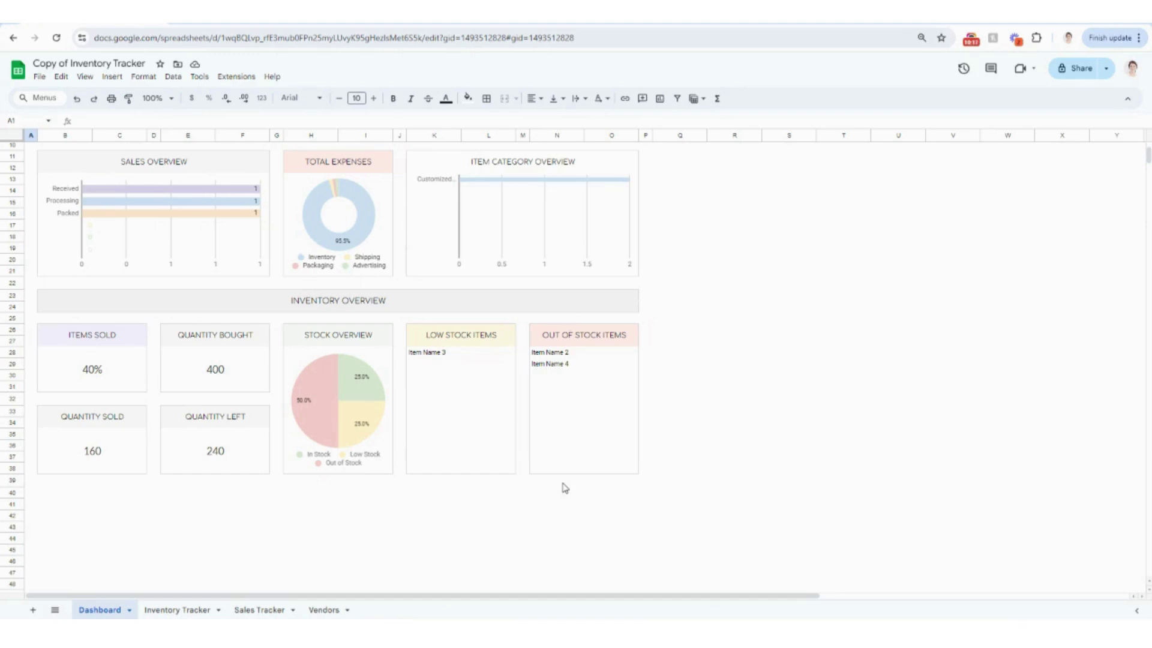
{"action": "scroll", "coordinate": [565, 488], "scroll_direction": "up", "scroll_amount": 1}
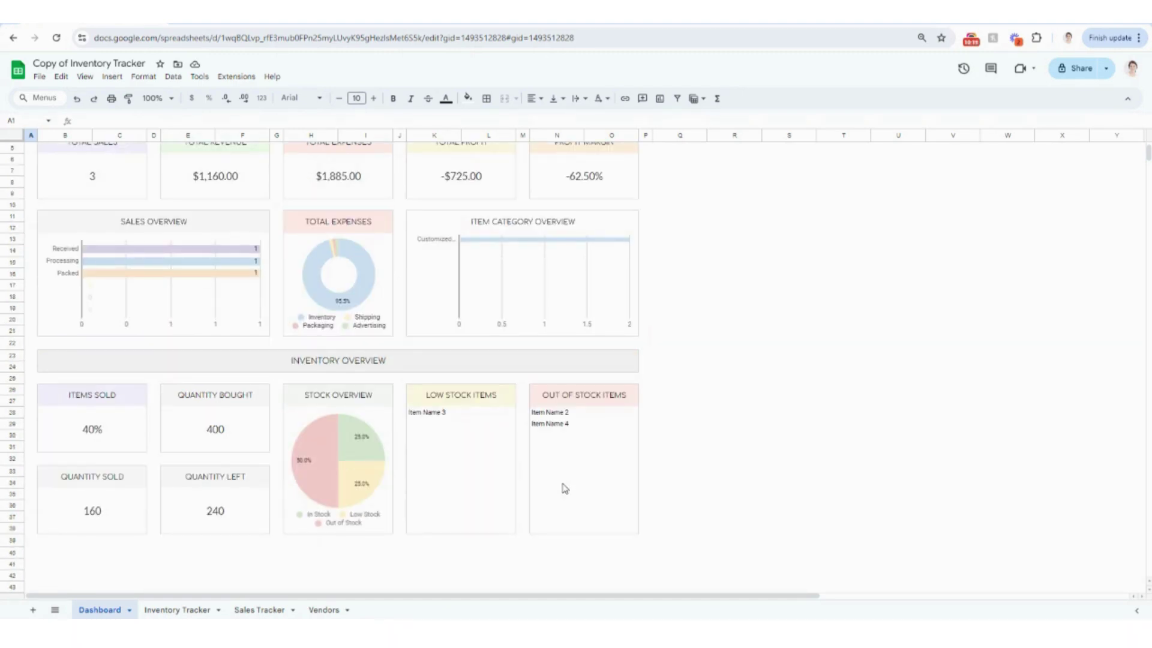
{"action": "scroll", "coordinate": [580, 511], "scroll_direction": "up", "scroll_amount": 1}
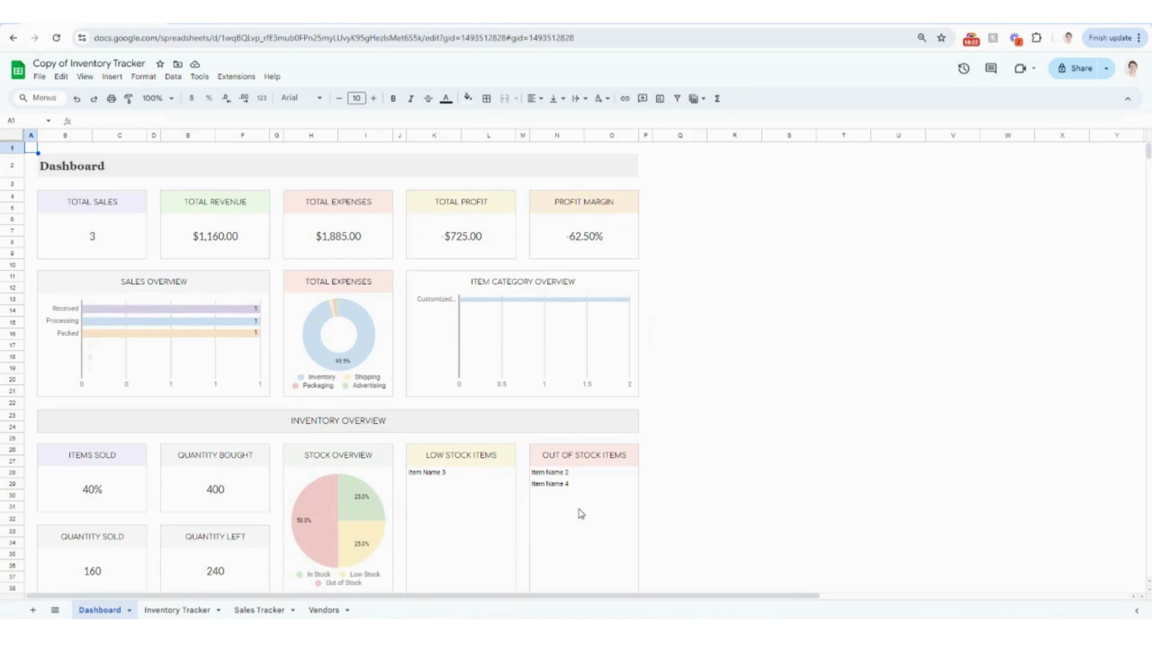